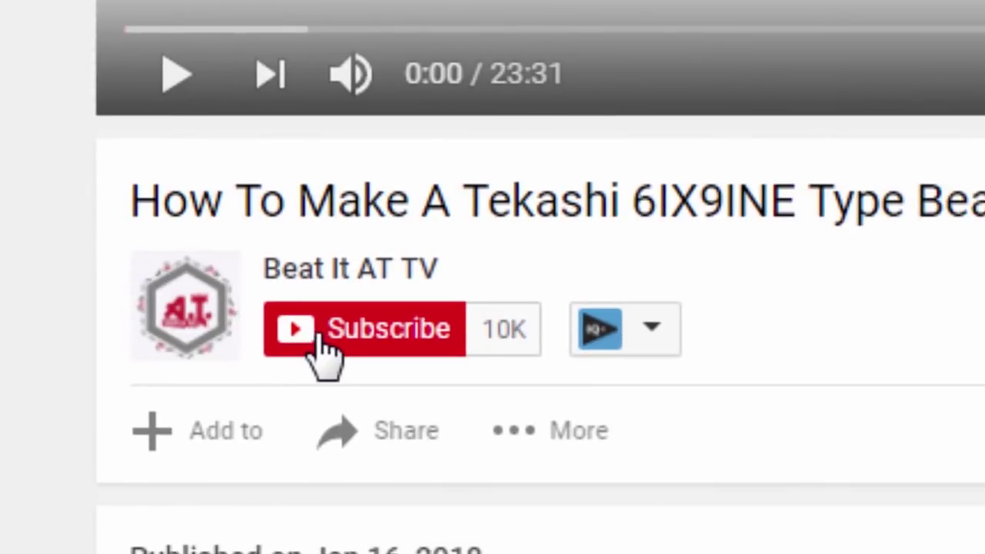
Subscribe to the Beat It AT TV channel and turn on all notifications for it.
{"action": "left_click", "coordinate": [160, 281]}
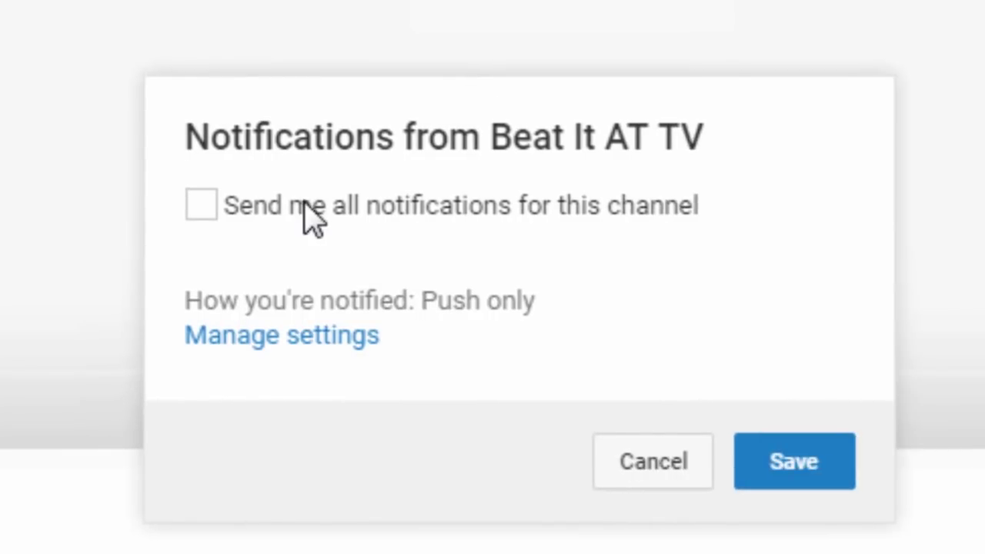
{"action": "left_click", "coordinate": [301, 201]}
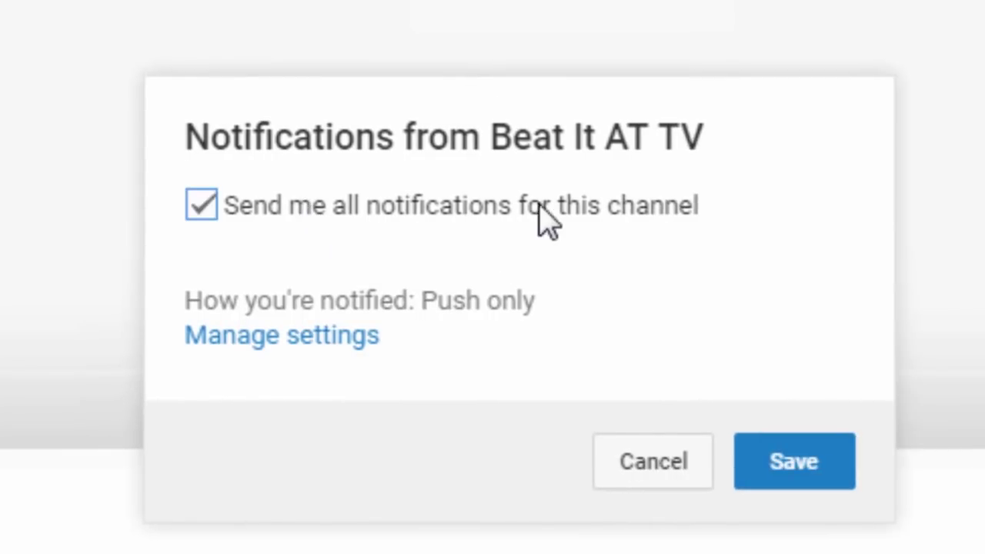
{"action": "left_click", "coordinate": [817, 458]}
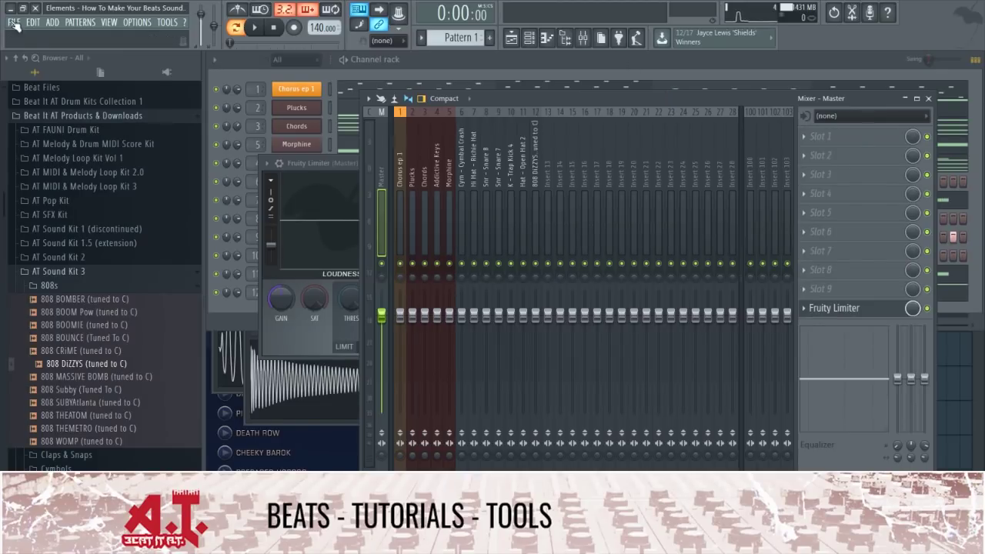
Set the FL Studio ASIO buffer size to 1024 in the audio settings and close the settings.
{"action": "left_click", "coordinate": [143, 22]}
{"action": "left_click", "coordinate": [155, 57]}
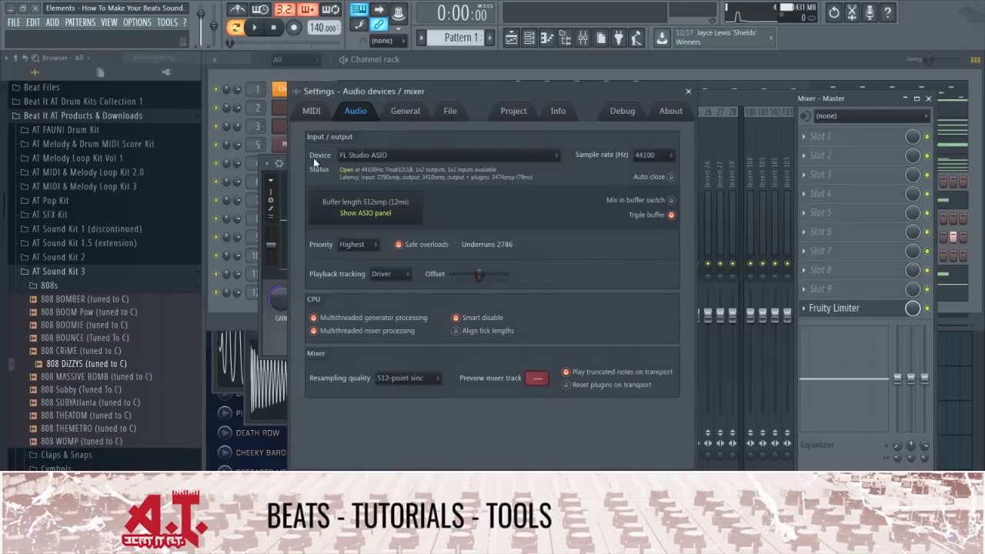
{"action": "left_click", "coordinate": [400, 205]}
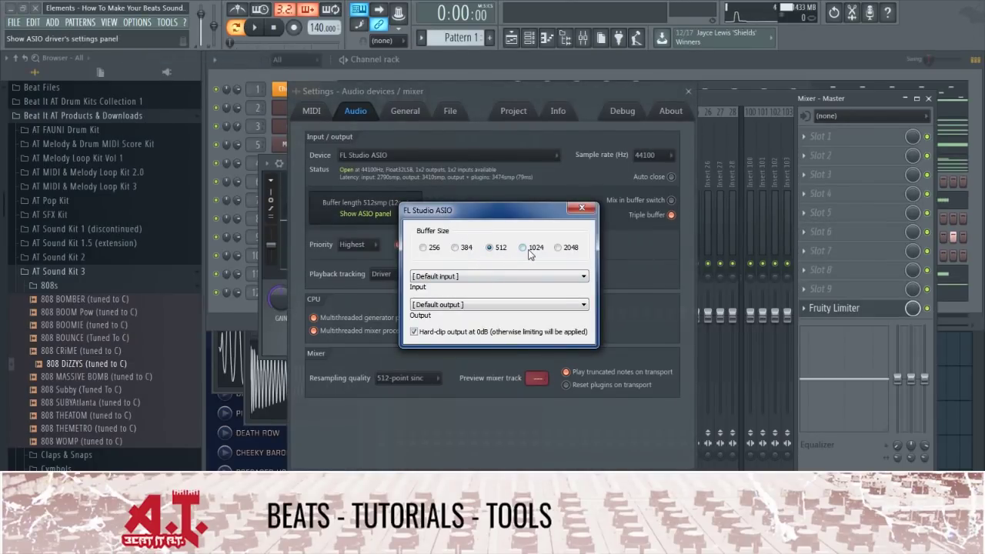
{"action": "left_click", "coordinate": [523, 247]}
{"action": "left_click", "coordinate": [581, 208]}
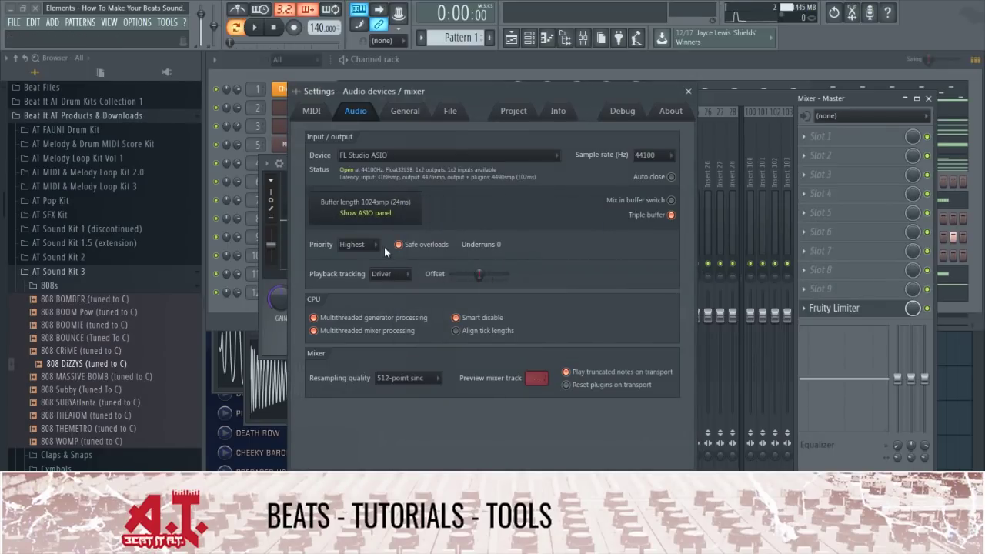
{"action": "left_click", "coordinate": [687, 91]}
Reposition the mixer window over the channel rack and bring each of the two windows to the front in turn.
{"action": "left_click_drag", "start_coordinate": [643, 101], "coordinate": [529, 71]}
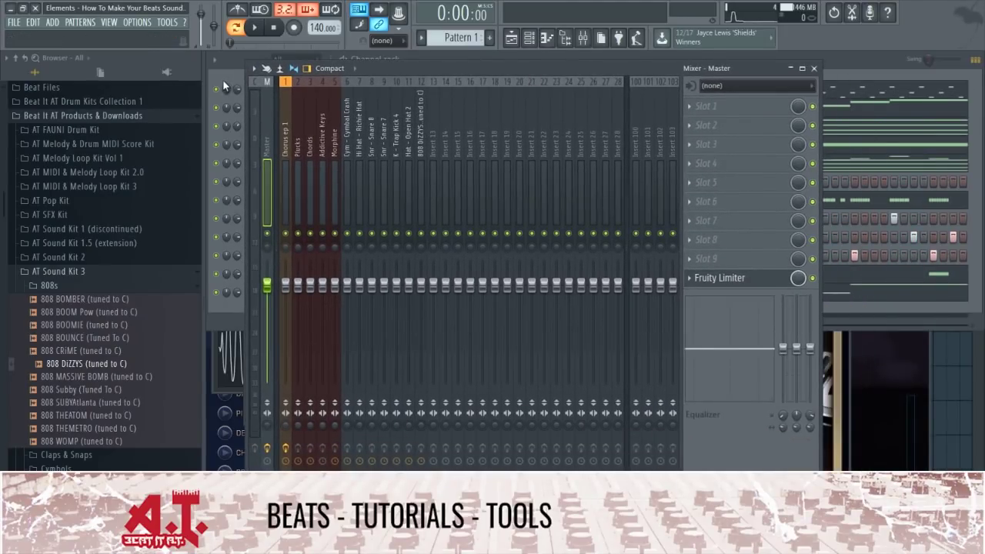
{"action": "left_click", "coordinate": [837, 69]}
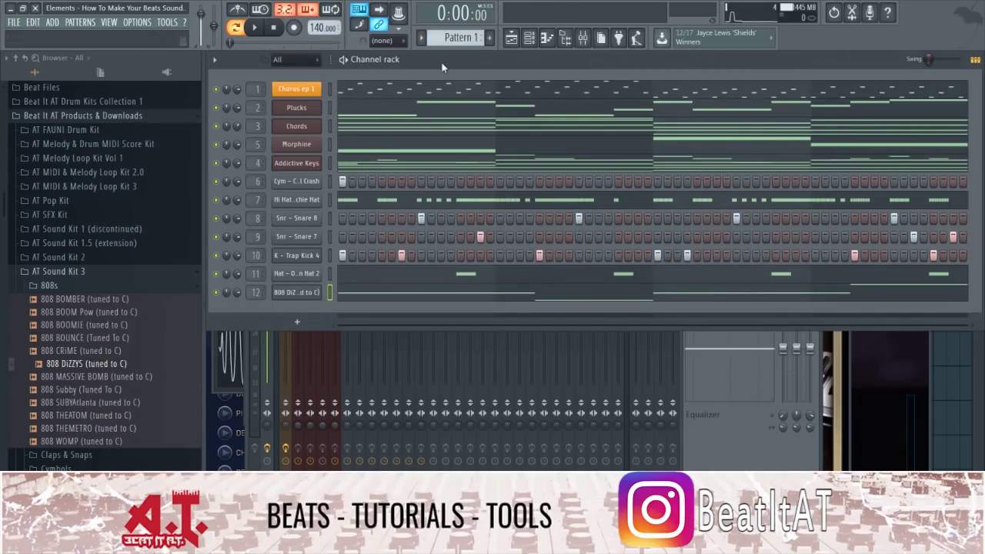
{"action": "left_click", "coordinate": [817, 425]}
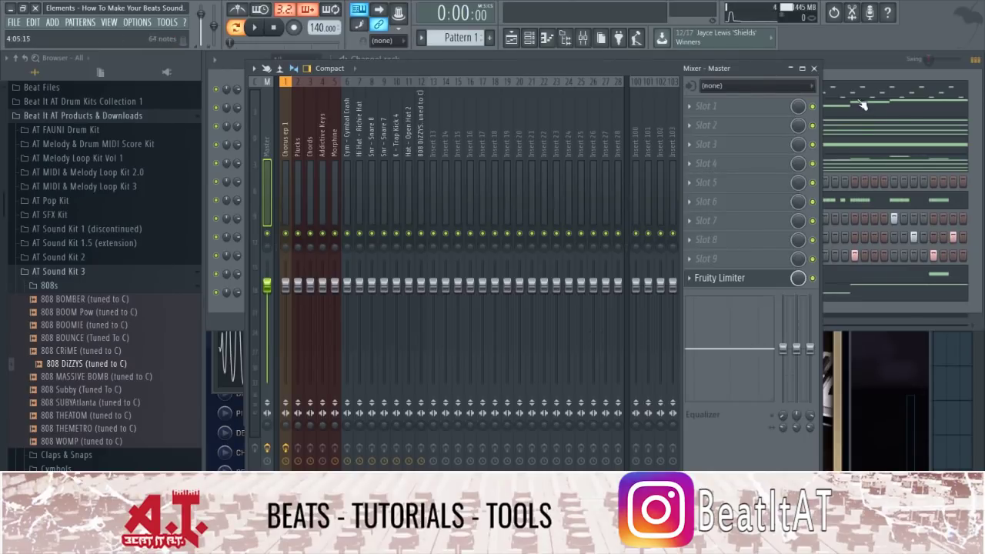
Select all twelve channels in the channel rack and route them to separate mixer tracks starting from insert 1.
{"action": "left_click", "coordinate": [841, 65]}
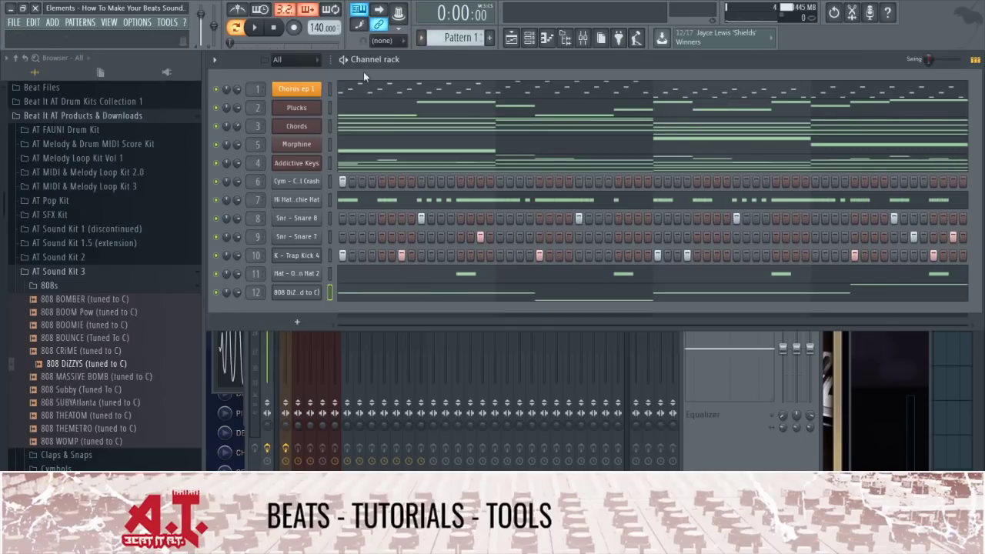
{"action": "left_click_drag", "start_coordinate": [327, 91], "coordinate": [330, 293]}
{"action": "left_click", "coordinate": [694, 430]}
{"action": "left_click", "coordinate": [288, 173]}
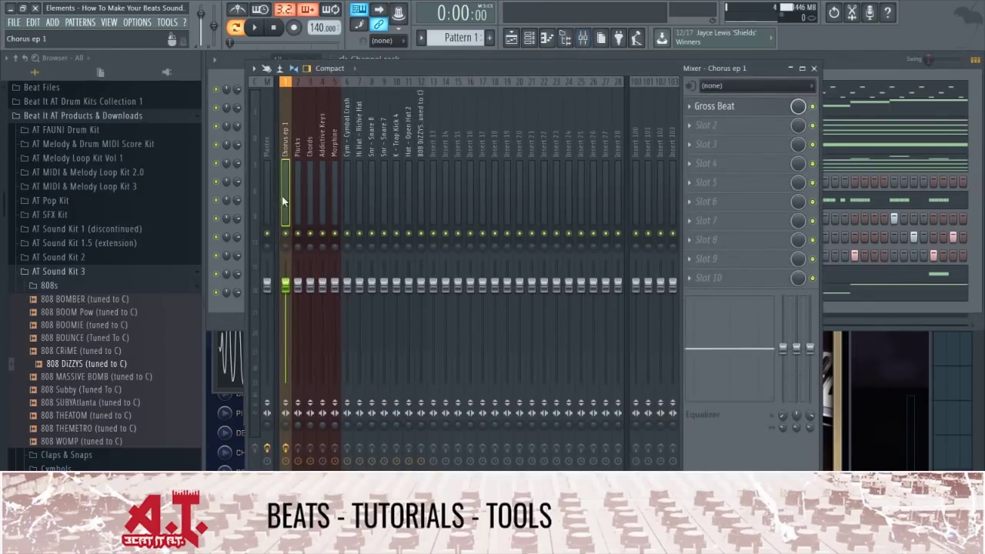
{"action": "right_click", "coordinate": [291, 80]}
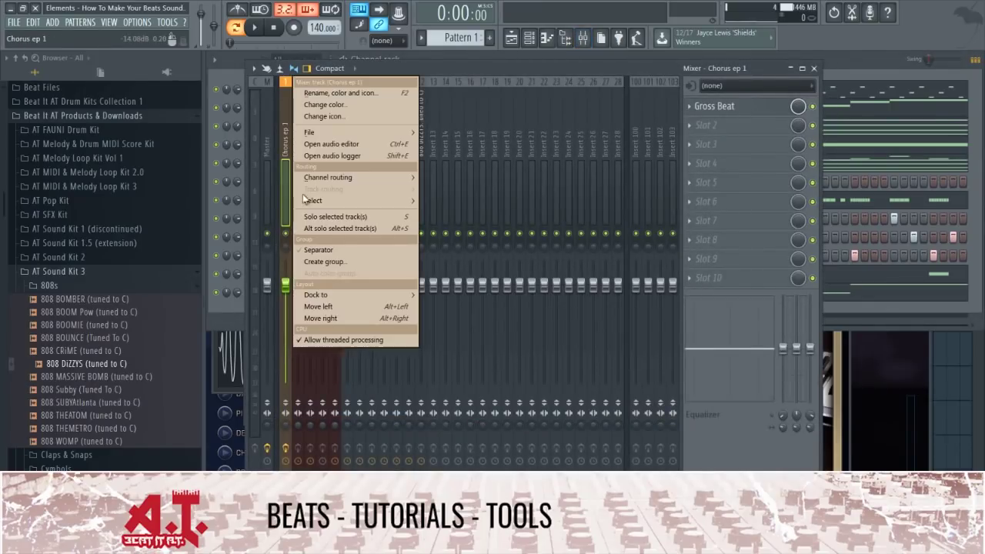
{"action": "mouse_move", "coordinate": [326, 181]}
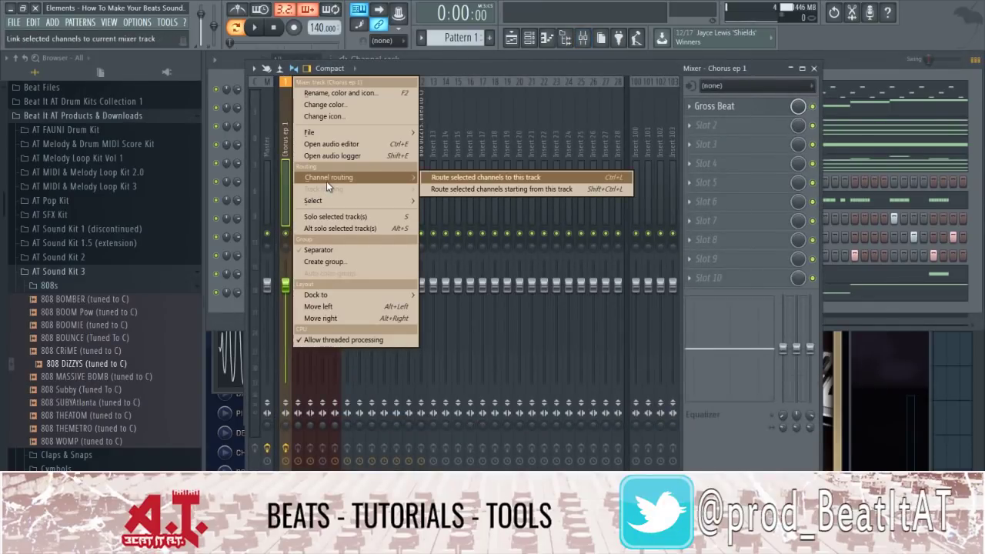
{"action": "left_click", "coordinate": [449, 191]}
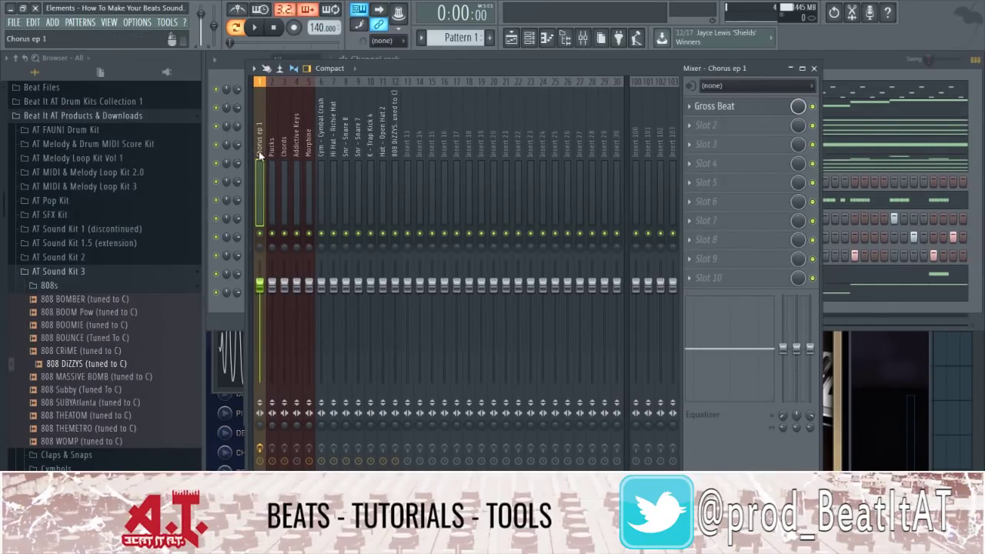
Inspect the Fruity Limiter settings on the Master mixer track and close the plugin window.
{"action": "left_click", "coordinate": [267, 146]}
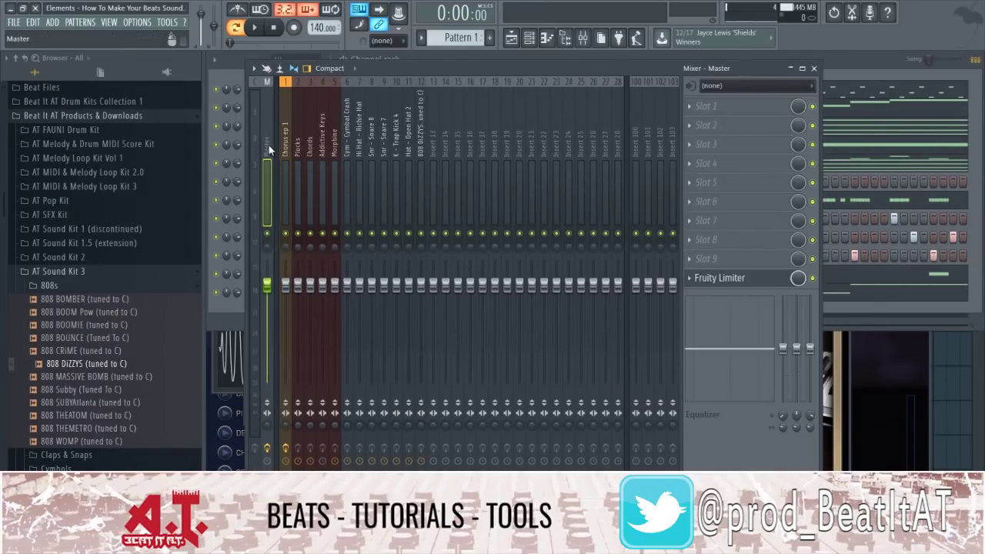
{"action": "left_click", "coordinate": [717, 280]}
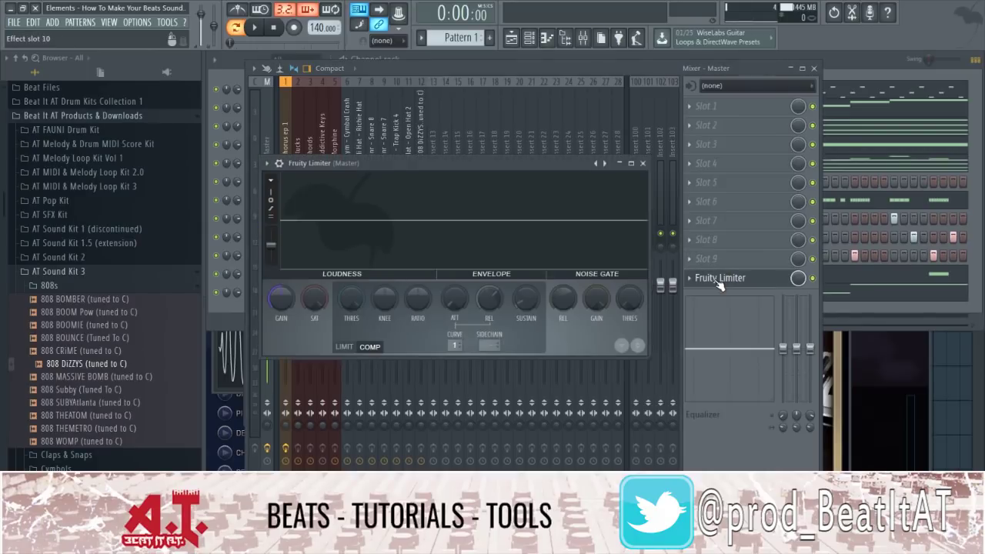
{"action": "left_click", "coordinate": [643, 163]}
Look through the Morphine, Addictive Keys and Chorus ep 1 mixer tracks and play the pattern to check the track levels.
{"action": "left_click", "coordinate": [330, 163]}
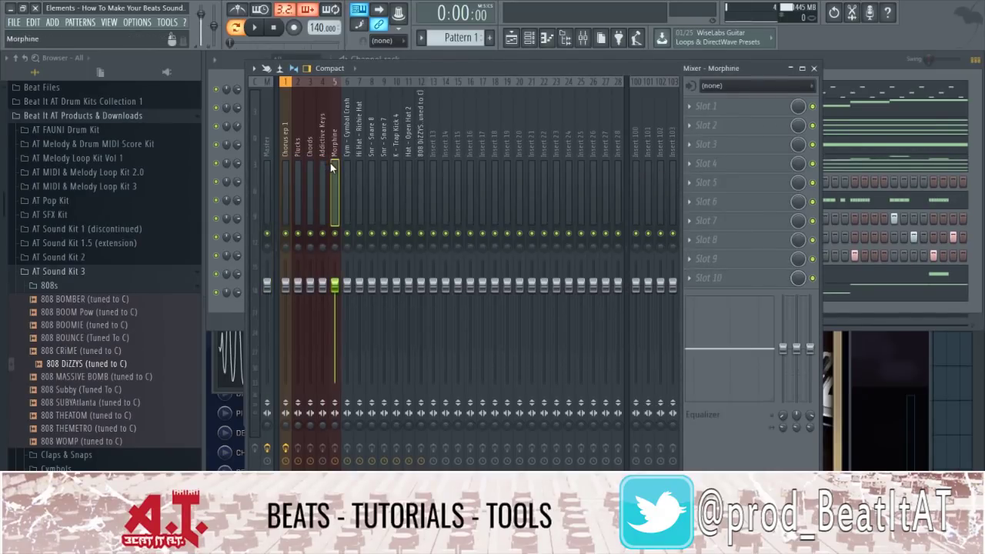
{"action": "left_click", "coordinate": [321, 165]}
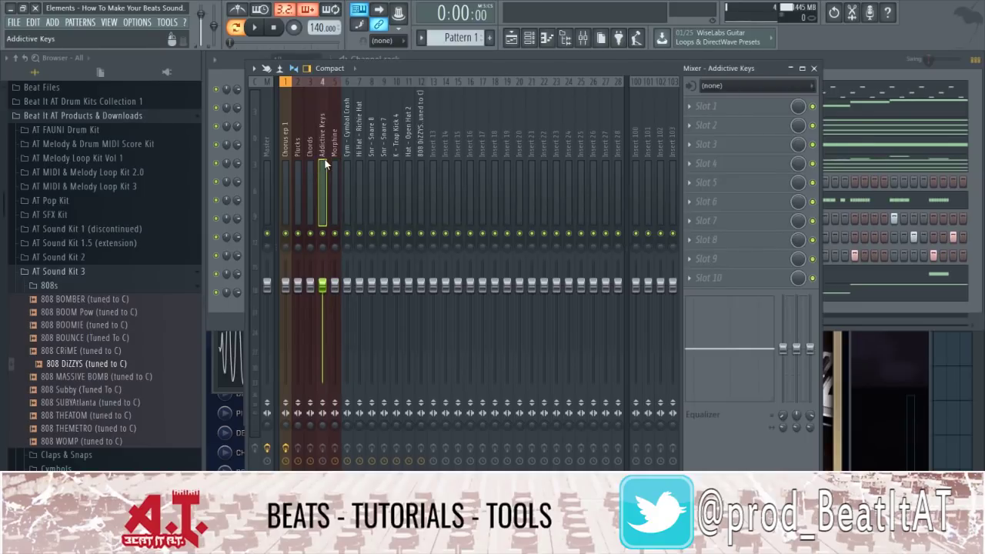
{"action": "left_click", "coordinate": [286, 166]}
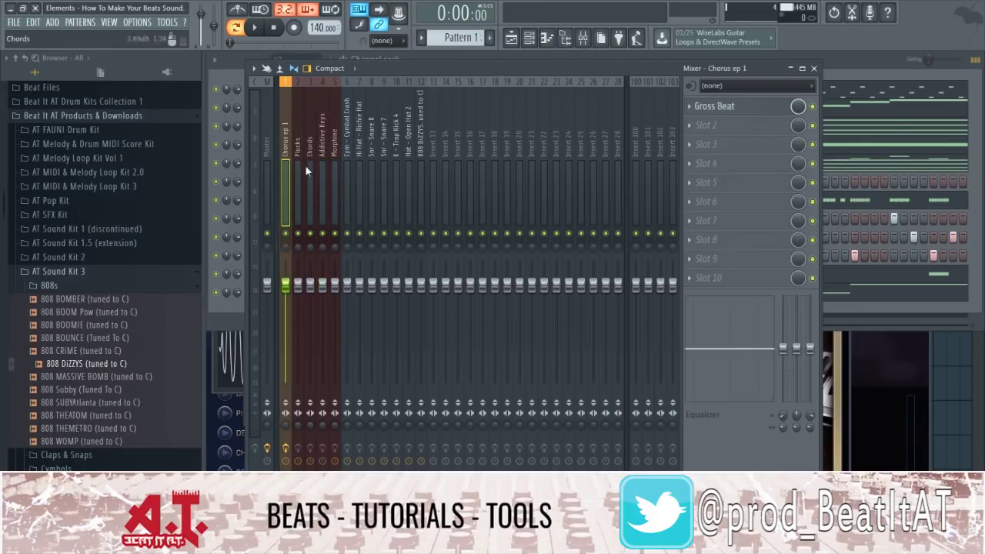
{"action": "left_click", "coordinate": [256, 28]}
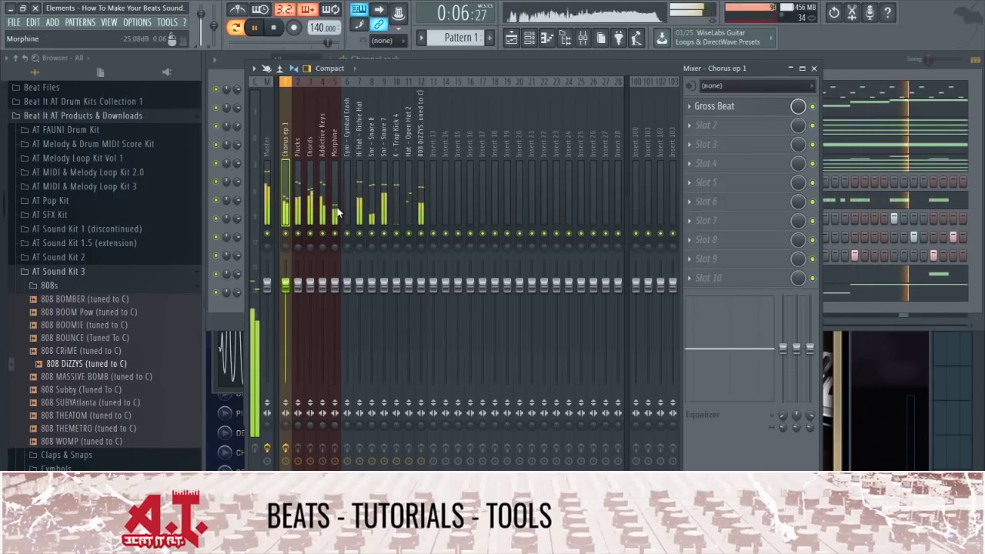
{"action": "key", "text": "space"}
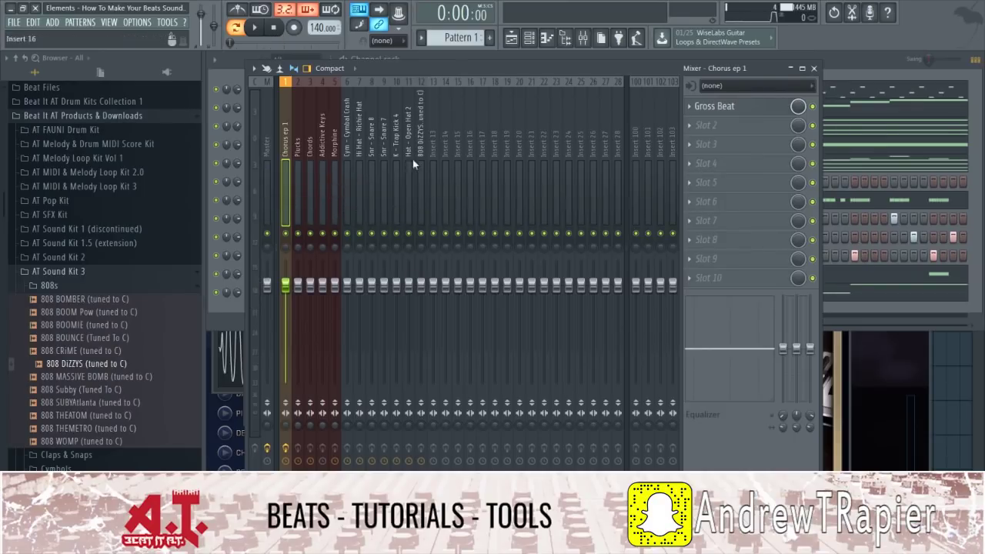
Hide the browser to make more room for the mixer.
{"action": "left_click", "coordinate": [546, 37]}
{"action": "left_click", "coordinate": [547, 39]}
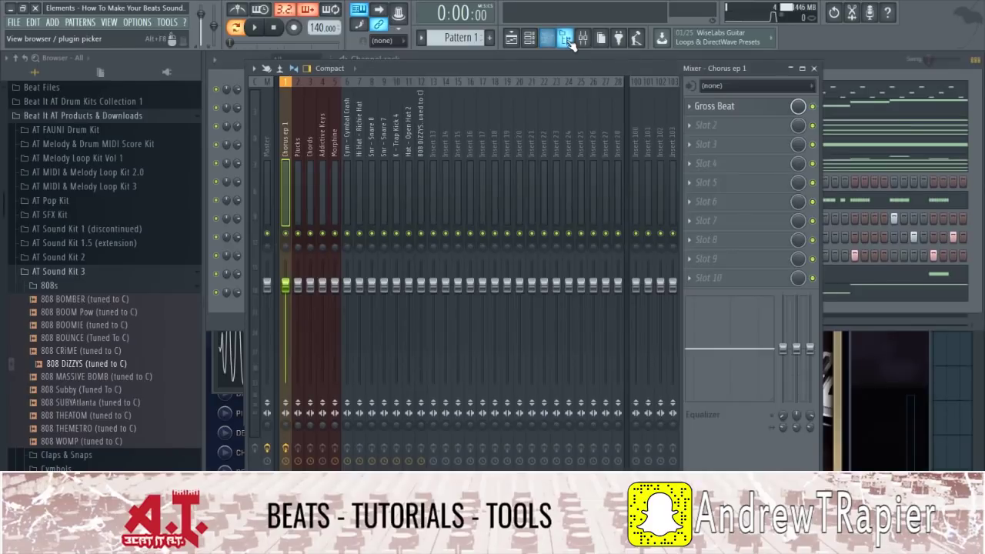
{"action": "left_click", "coordinate": [564, 39]}
Select the five melodic mixer tracks from Chorus ep 1 to Morphine and lower their volume faders together.
{"action": "left_click", "coordinate": [129, 188]}
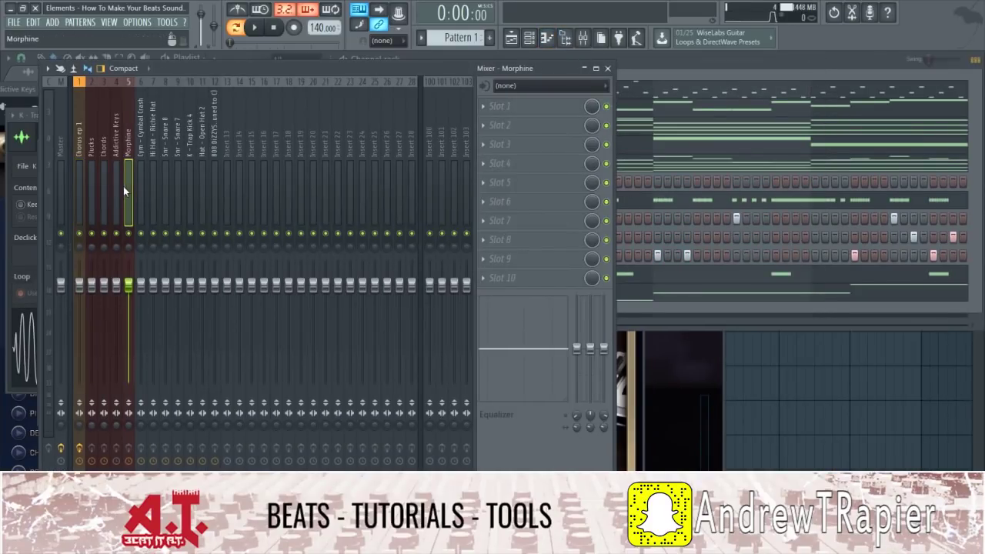
{"action": "left_click_drag", "start_coordinate": [75, 175], "coordinate": [122, 170]}
{"action": "left_click_drag", "start_coordinate": [128, 286], "coordinate": [115, 301]}
{"action": "left_click", "coordinate": [99, 181]}
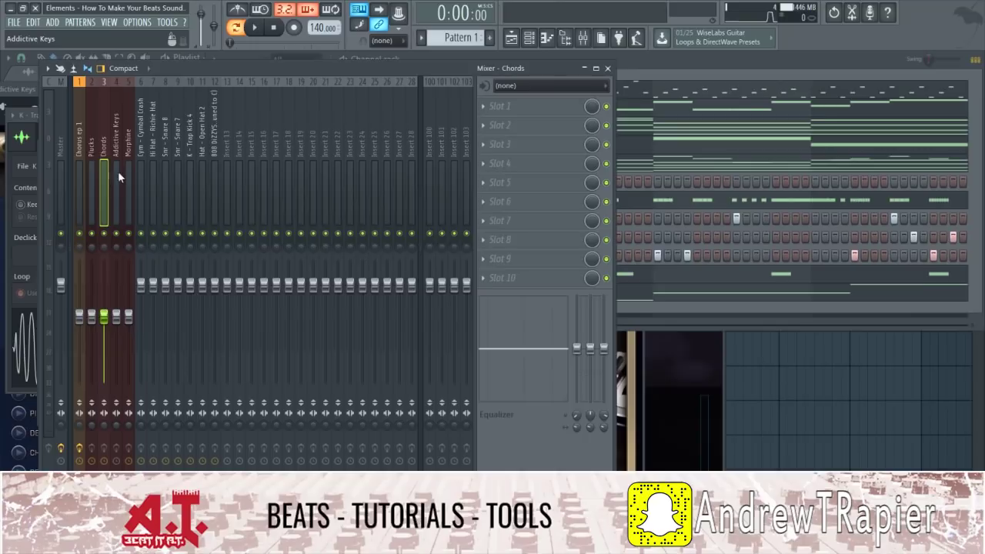
{"action": "left_click", "coordinate": [128, 170]}
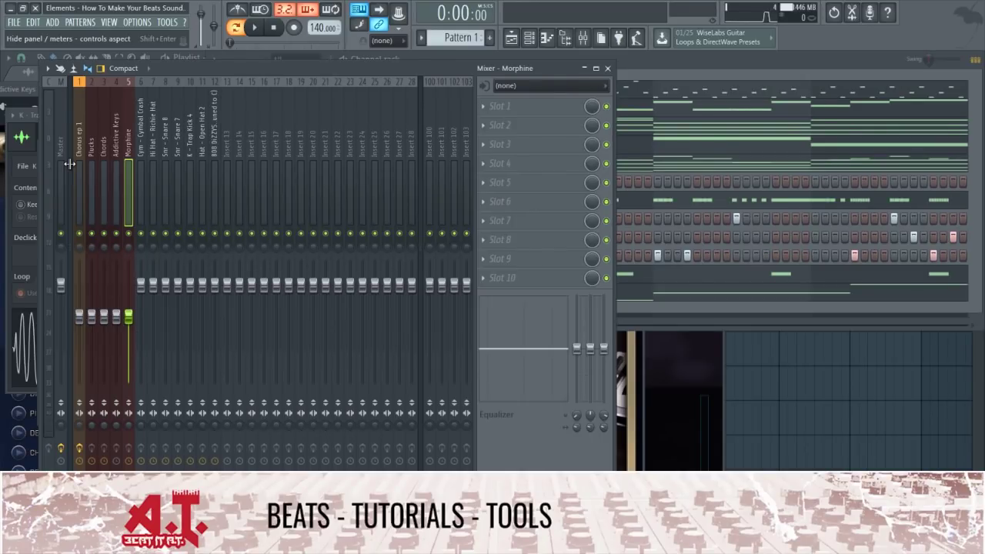
Play the pattern to check the levels and lower the Hi Hat - Richie Hat track's volume to 73% (-6.5 dB).
{"action": "key", "text": "space"}
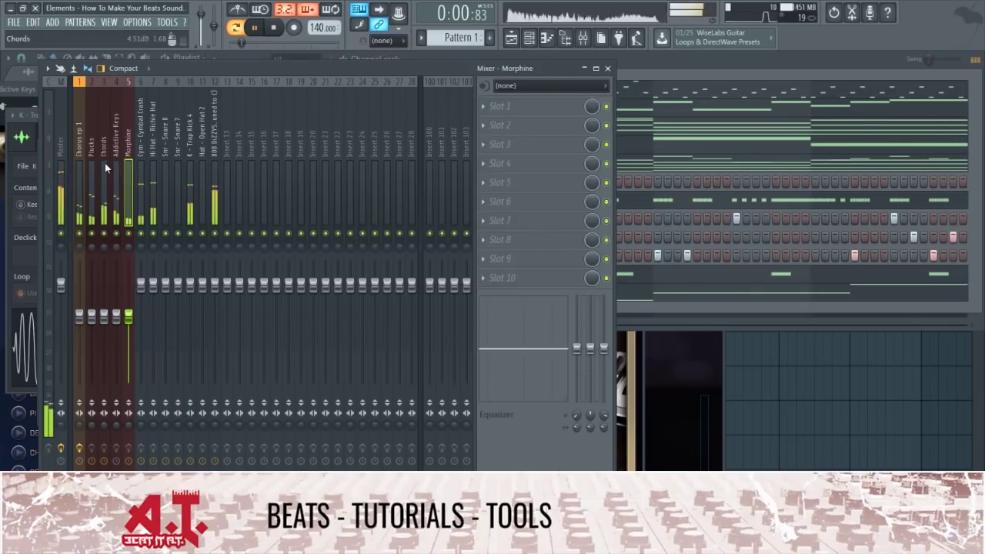
{"action": "left_click", "coordinate": [157, 195]}
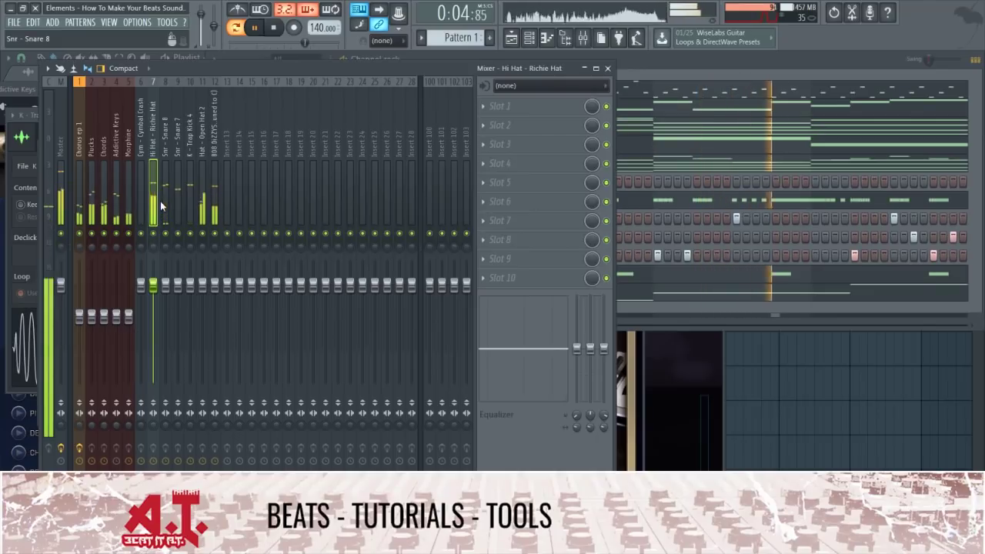
{"action": "key", "text": "space"}
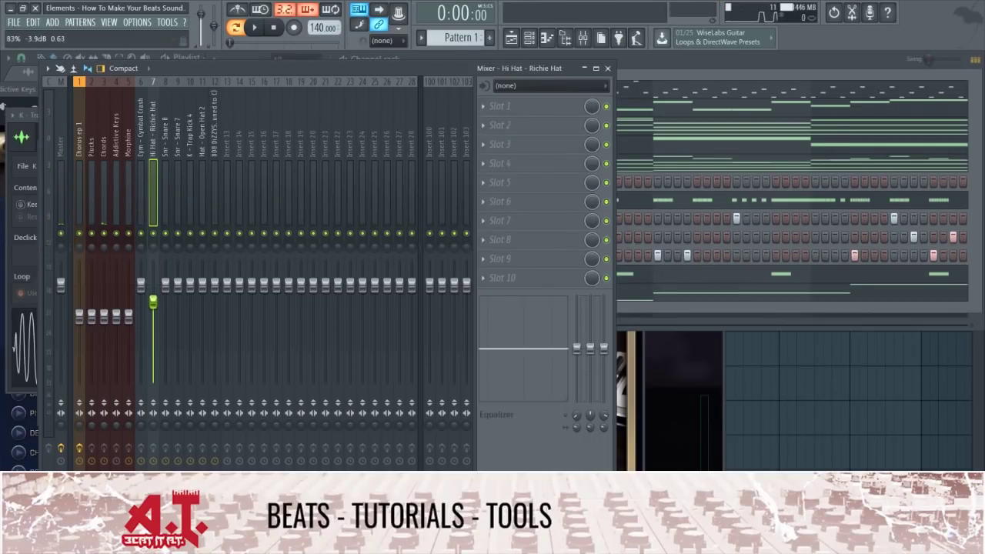
{"action": "left_click_drag", "start_coordinate": [154, 310], "coordinate": [153, 311]}
{"action": "key", "text": "space"}
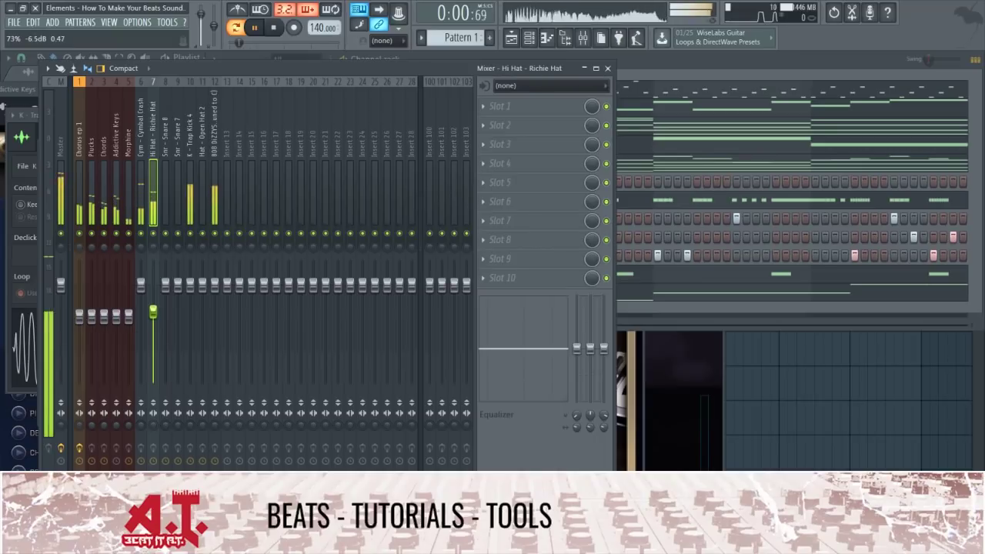
Move the 808 DiZZYS mixer track to insert 8, directly after the Richie Hat track.
{"action": "left_click", "coordinate": [215, 177]}
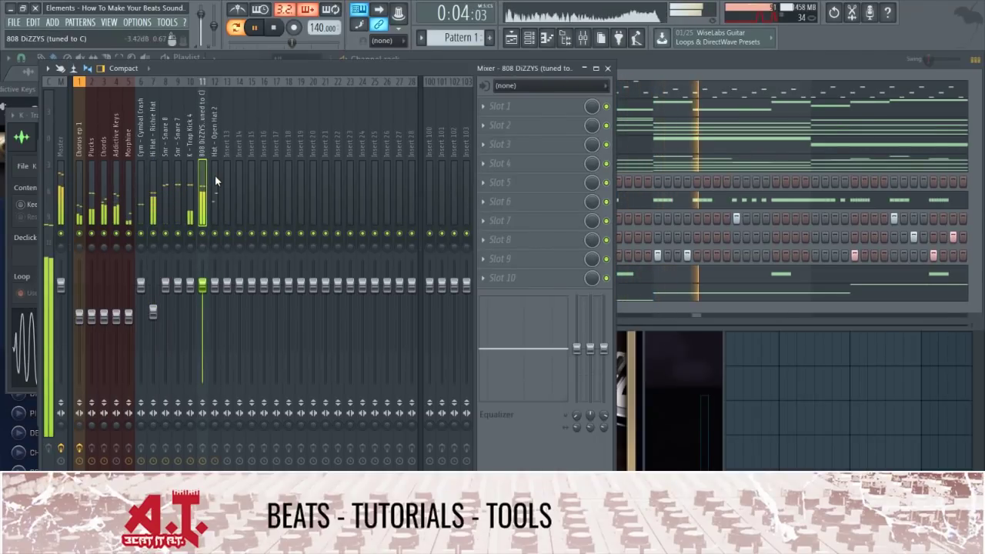
{"action": "key", "text": "alt+Left"}
{"action": "key", "text": "alt+Left"}
{"action": "key", "text": "alt+Left"}
{"action": "key", "text": "alt+Left"}
Move the K - Trap Kick 4 mixer track to insert 8, ahead of the 808 track, and stop playback.
{"action": "key", "text": "Right"}
{"action": "key", "text": "Right"}
{"action": "key", "text": "Right"}
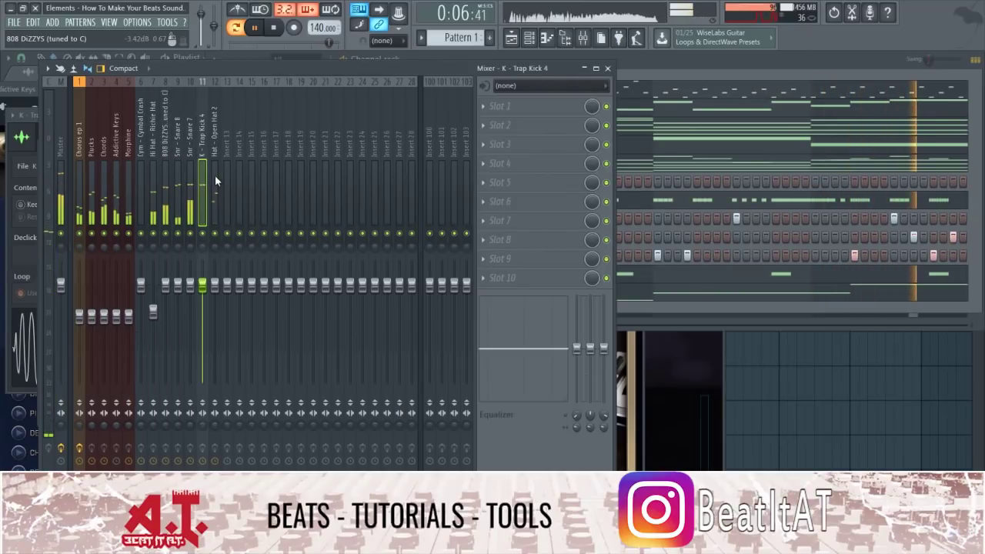
{"action": "key", "text": "alt+Left"}
{"action": "key", "text": "alt+Left"}
{"action": "key", "text": "alt+Left"}
{"action": "key", "text": "space"}
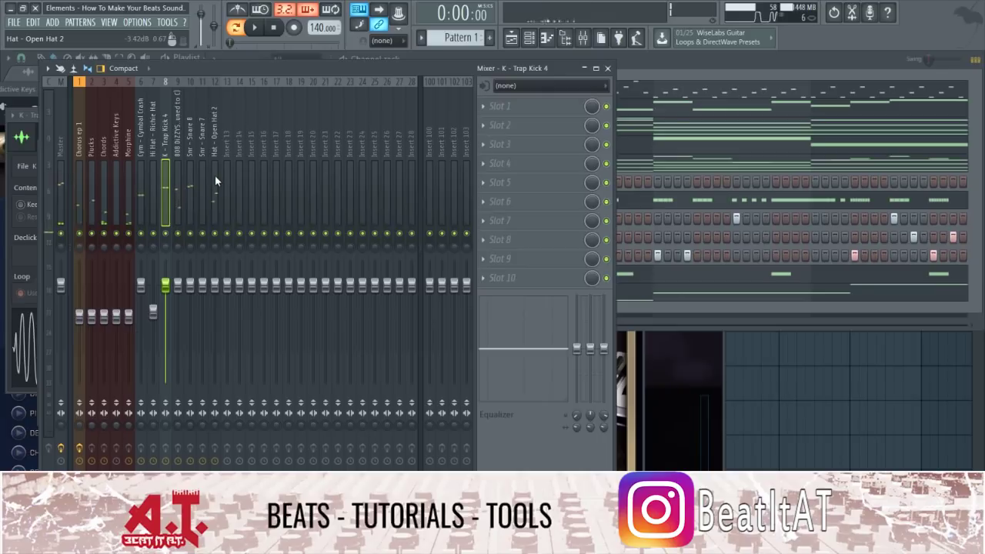
Move the Trap Kick 4 and 808 DiZZYS tracks ahead of the Cymbal Crash, with the 808 on insert 6 and the kick on insert 7.
{"action": "key", "text": "alt+Left"}
{"action": "key", "text": "alt+Left"}
{"action": "key", "text": "Right"}
{"action": "key", "text": "Right"}
{"action": "key", "text": "Right"}
{"action": "key", "text": "alt+Left"}
{"action": "key", "text": "alt+Left"}
{"action": "key", "text": "alt+Left"}
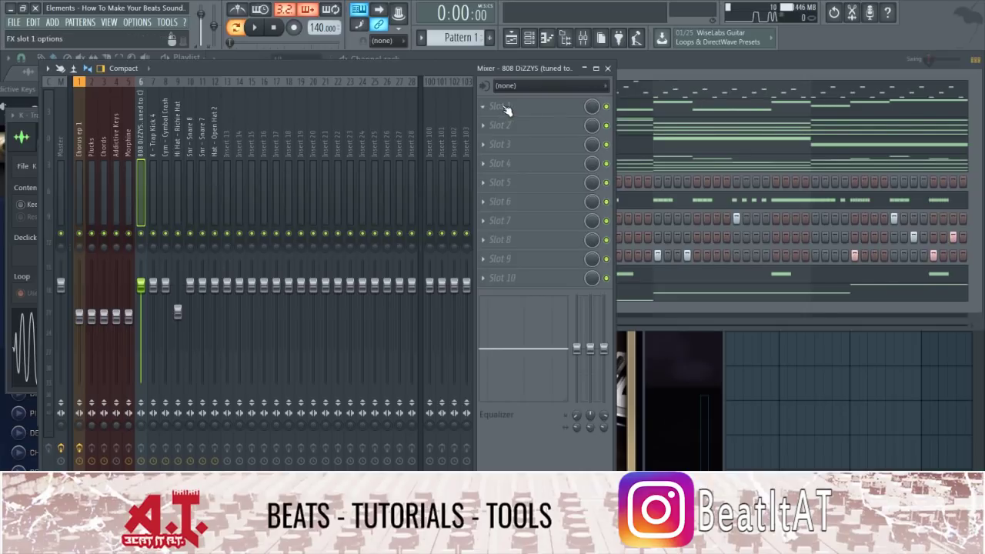
Solo the Chorus ep 1 mixer track, play the pattern, and load Fruity Parametric EQ 2 into its effect slot 2.
{"action": "key", "text": "Left"}
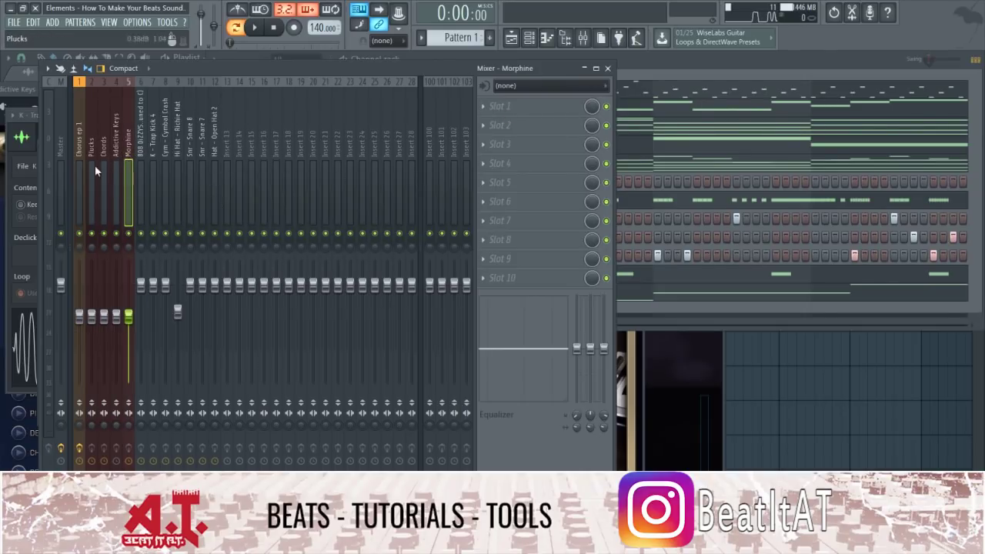
{"action": "left_click", "coordinate": [83, 169]}
{"action": "key", "text": "space"}
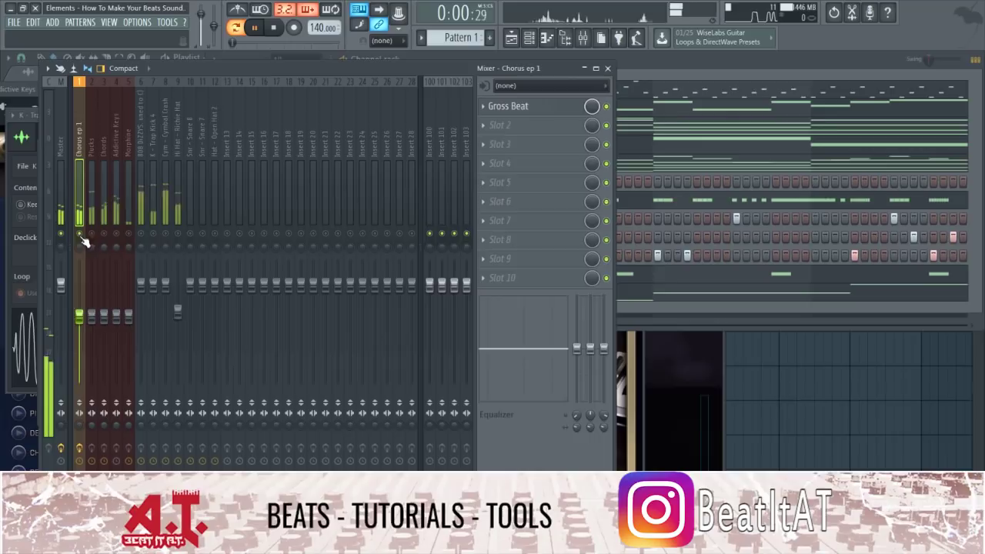
{"action": "left_click", "coordinate": [509, 123]}
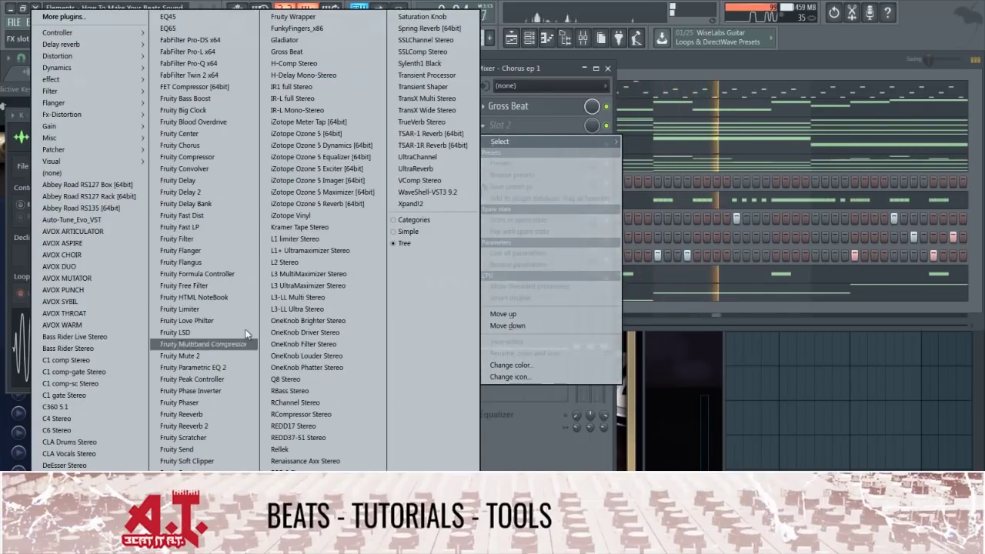
{"action": "left_click", "coordinate": [219, 367]}
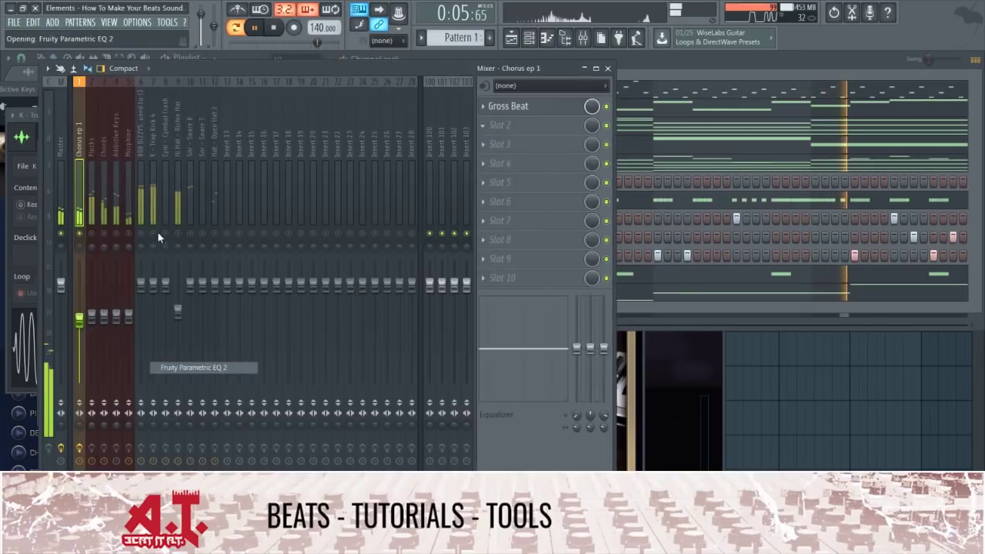
{"action": "key", "text": "space"}
Shape the Chorus ep 1 EQ with a band 1 low cut, slight boosts on bands 2, 3, 5 and 6, and reductions on bands 4 and 7.
{"action": "mouse_move", "coordinate": [379, 230]}
{"action": "left_mouse_down"}
{"action": "mouse_move", "coordinate": [379, 245]}
{"action": "mouse_move", "coordinate": [379, 226]}
{"action": "left_mouse_up"}
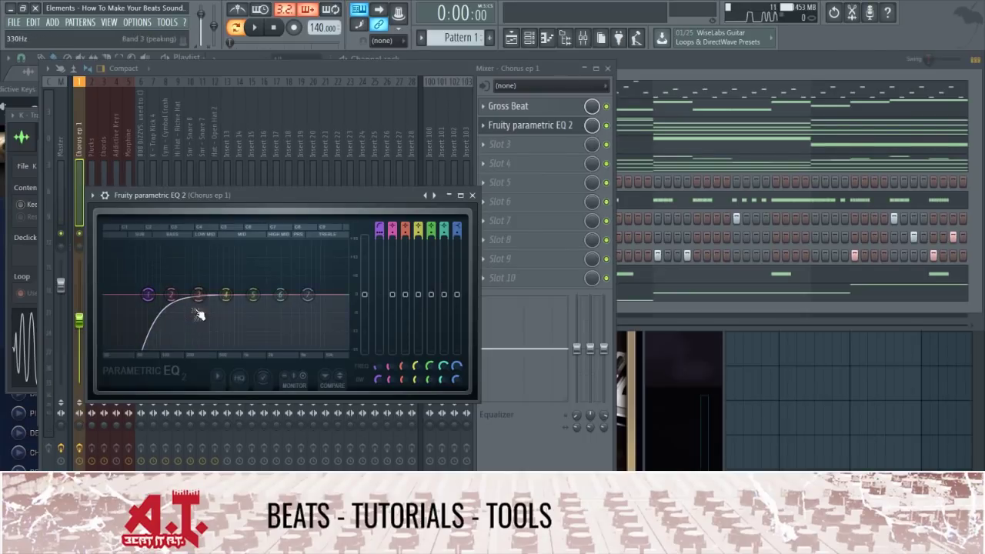
{"action": "left_click_drag", "start_coordinate": [226, 295], "coordinate": [224, 296]}
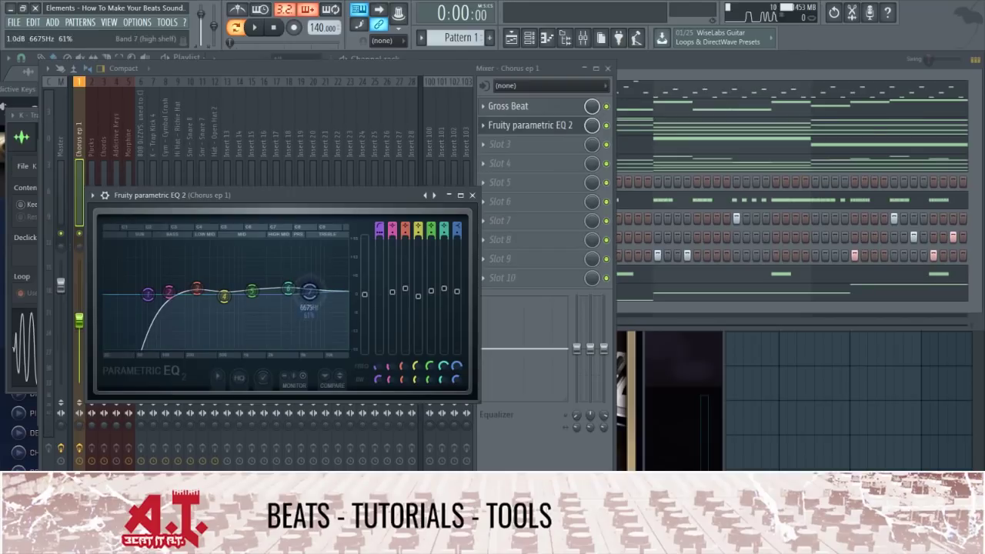
{"action": "left_click_drag", "start_coordinate": [288, 288], "coordinate": [286, 284]}
{"action": "left_click_drag", "start_coordinate": [149, 295], "coordinate": [151, 295]}
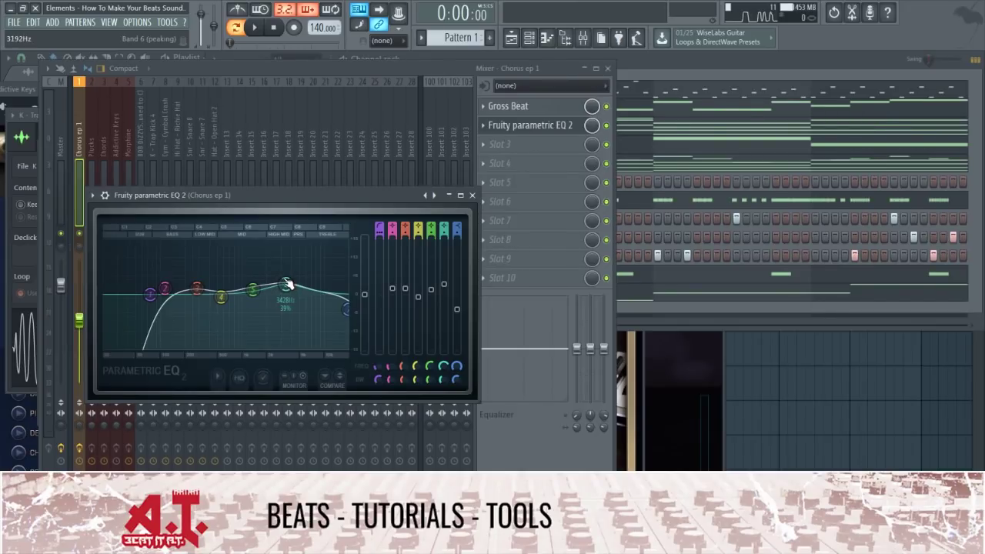
Refine the Chorus ep 1 EQ during playback by raising the low-cut frequency, lifting band 3 and flattening band 6, and close the EQ.
{"action": "key", "text": "space"}
{"action": "left_click_drag", "start_coordinate": [285, 284], "coordinate": [159, 294]}
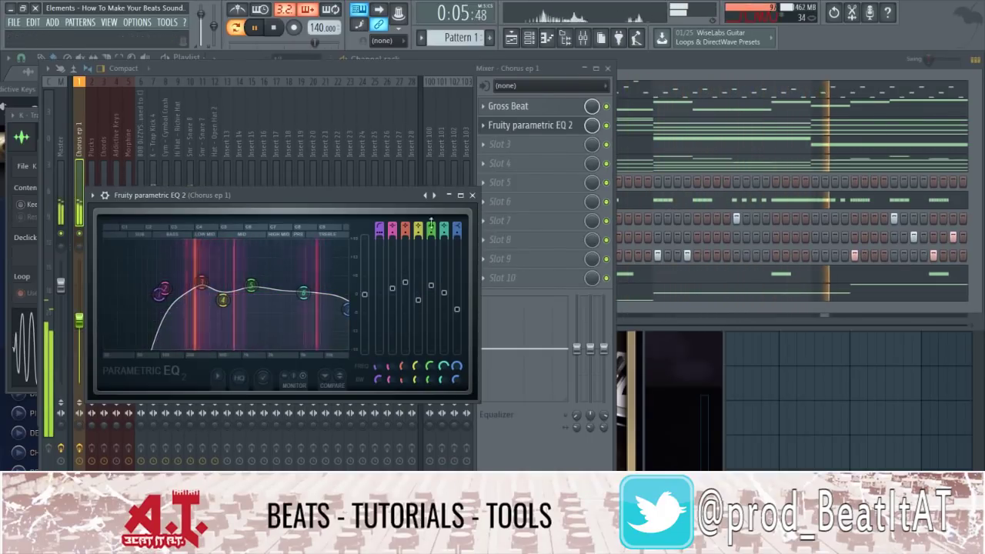
{"action": "left_click", "coordinate": [472, 195]}
{"action": "key", "text": "space"}
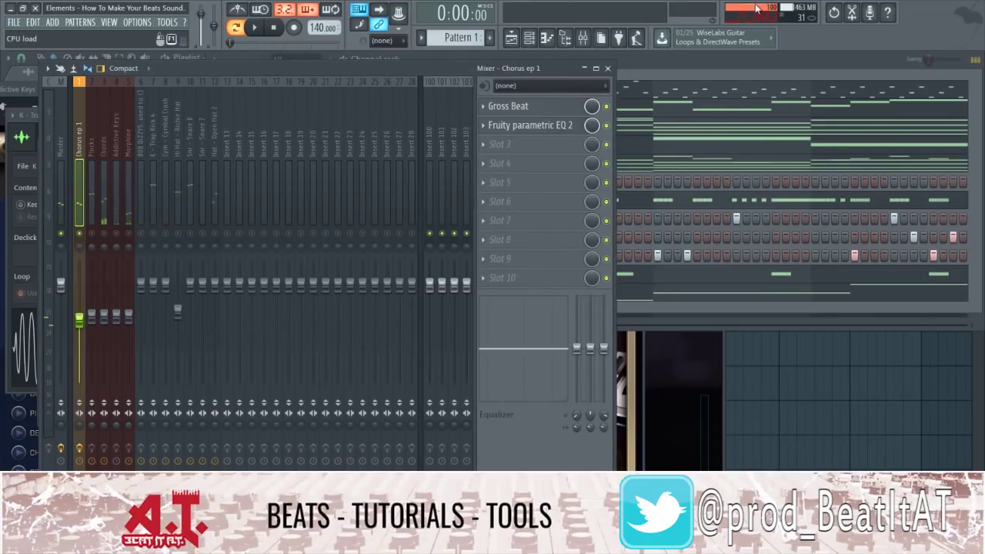
Load Fruity Chorus into slot 3 of the Chorus ep 1 track and reduce its mix level while checking it in playback.
{"action": "left_click", "coordinate": [504, 147]}
{"action": "mouse_move", "coordinate": [500, 160]}
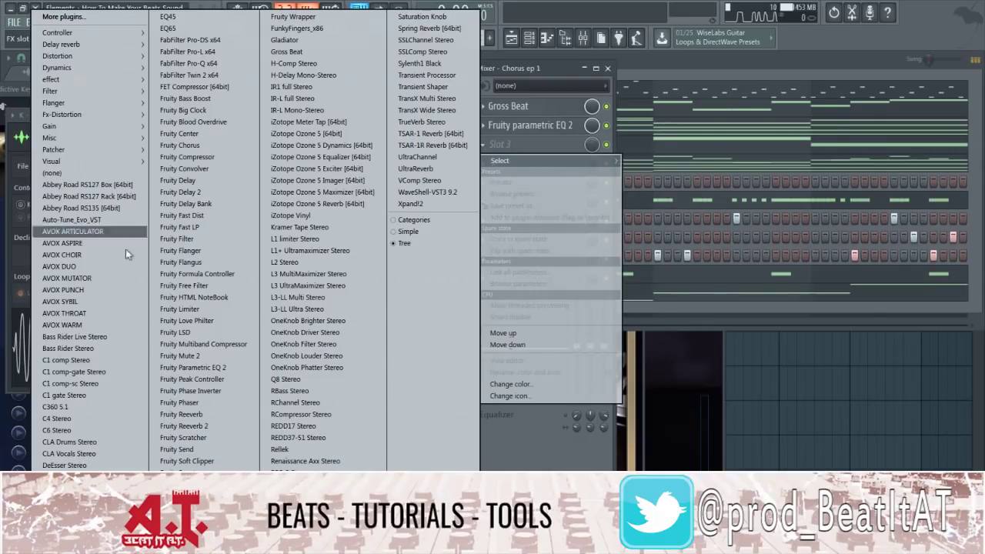
{"action": "mouse_move", "coordinate": [96, 103]}
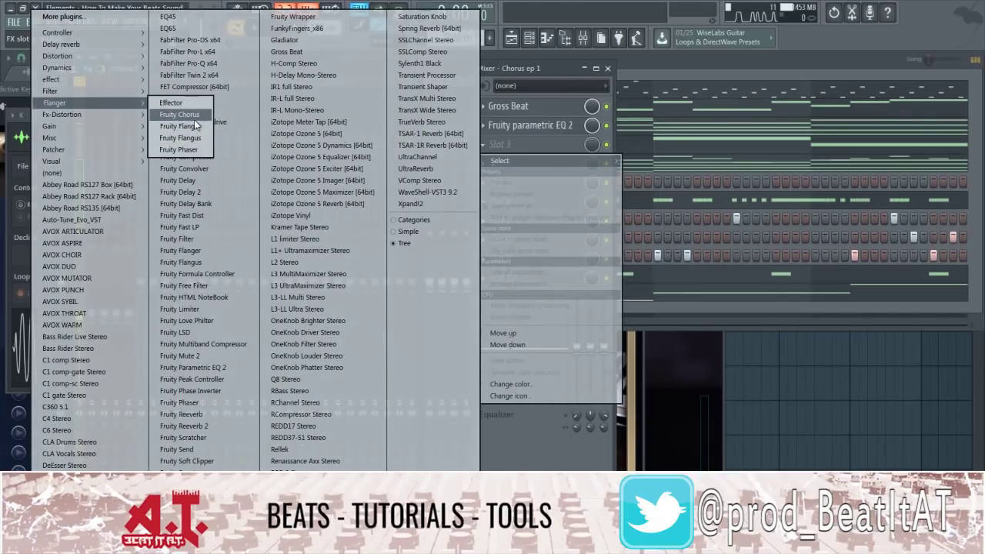
{"action": "left_click", "coordinate": [185, 115]}
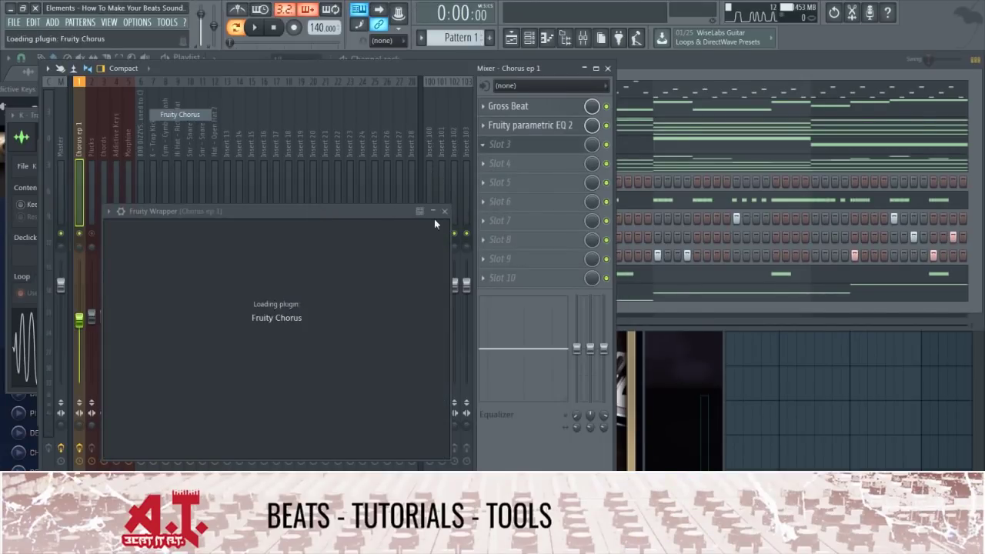
{"action": "left_click_drag", "start_coordinate": [591, 145], "coordinate": [591, 185]}
{"action": "key", "text": "space"}
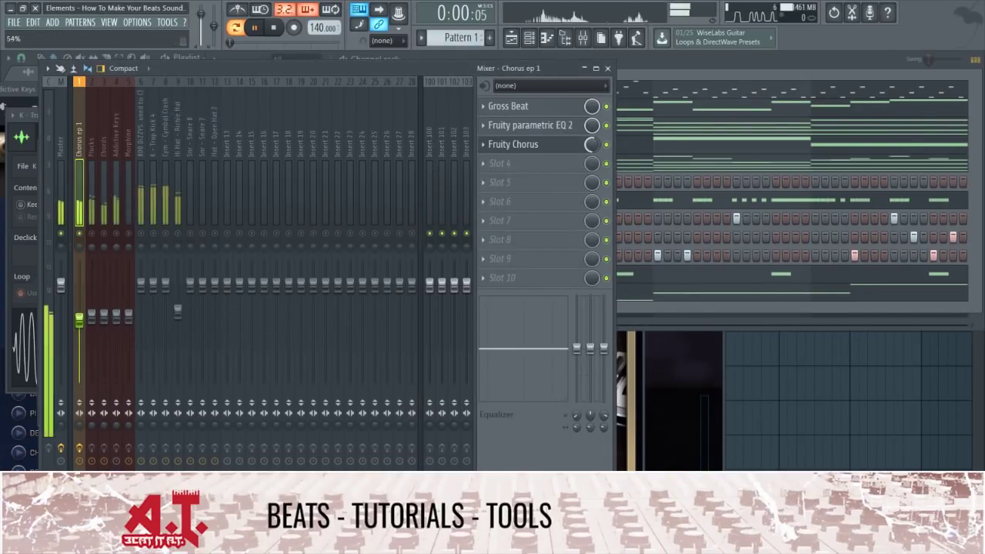
{"action": "key", "text": "space"}
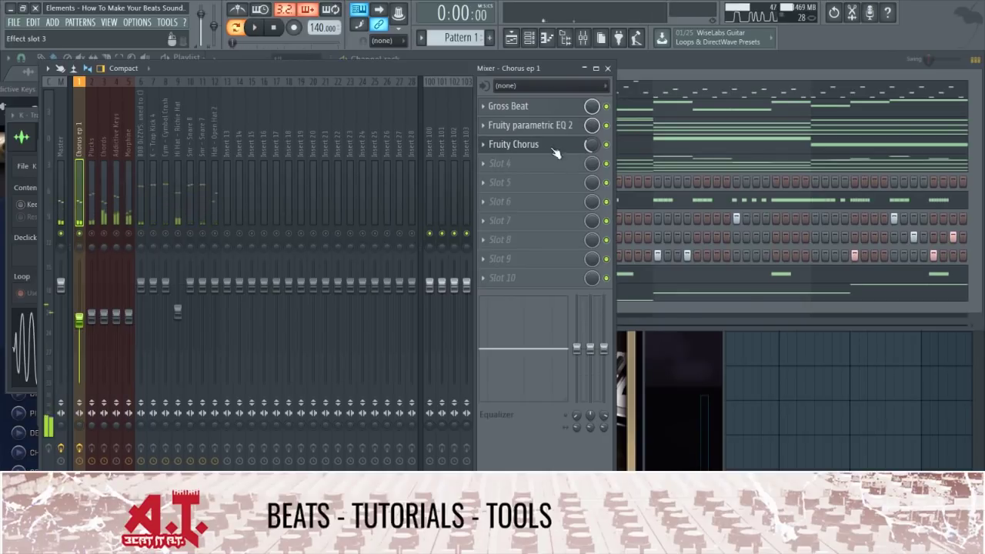
Load Fruity Reeverb 2 into slot 5 of Chorus ep 1, adjust its decay, reflection and wet levels, and close the effect windows.
{"action": "left_click", "coordinate": [522, 184]}
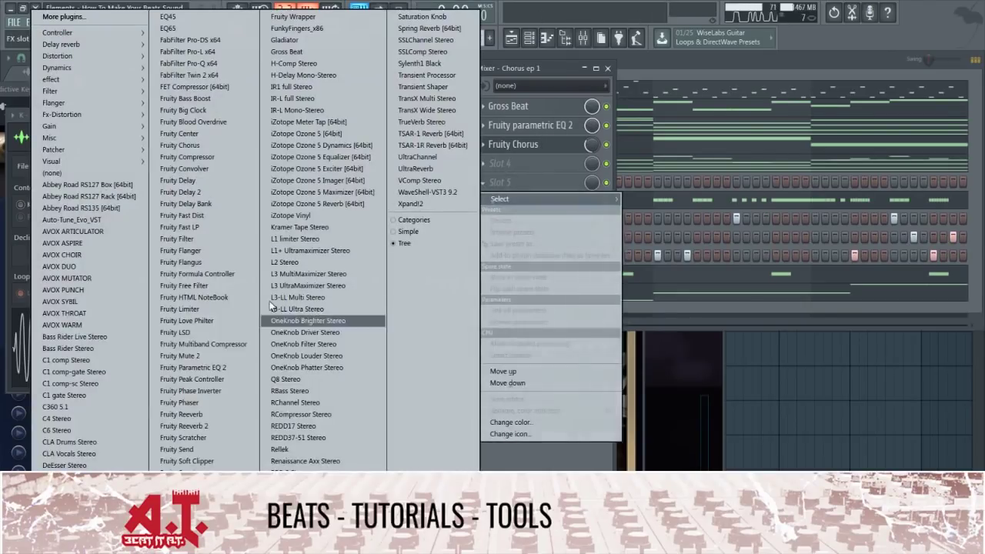
{"action": "left_click", "coordinate": [198, 427]}
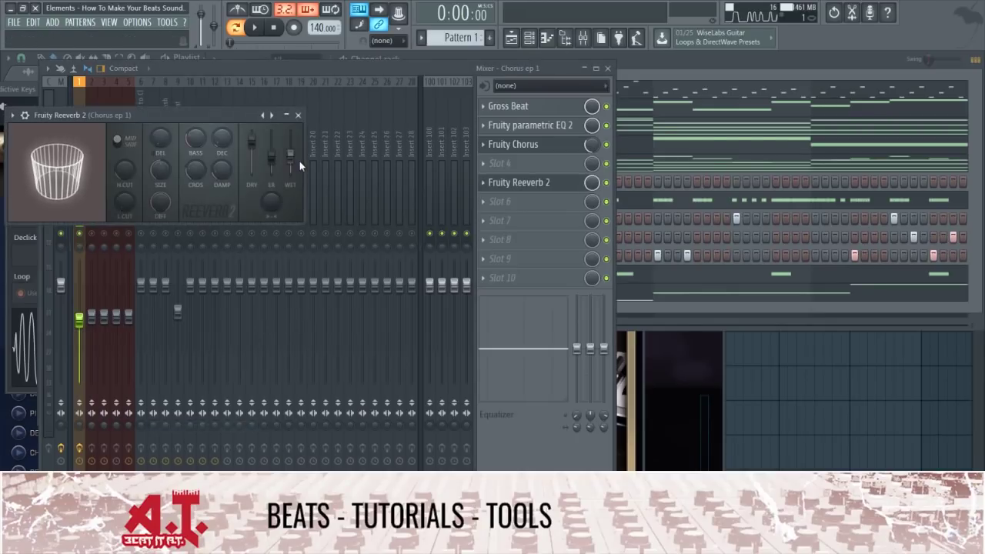
{"action": "left_click_drag", "start_coordinate": [198, 143], "coordinate": [198, 131]}
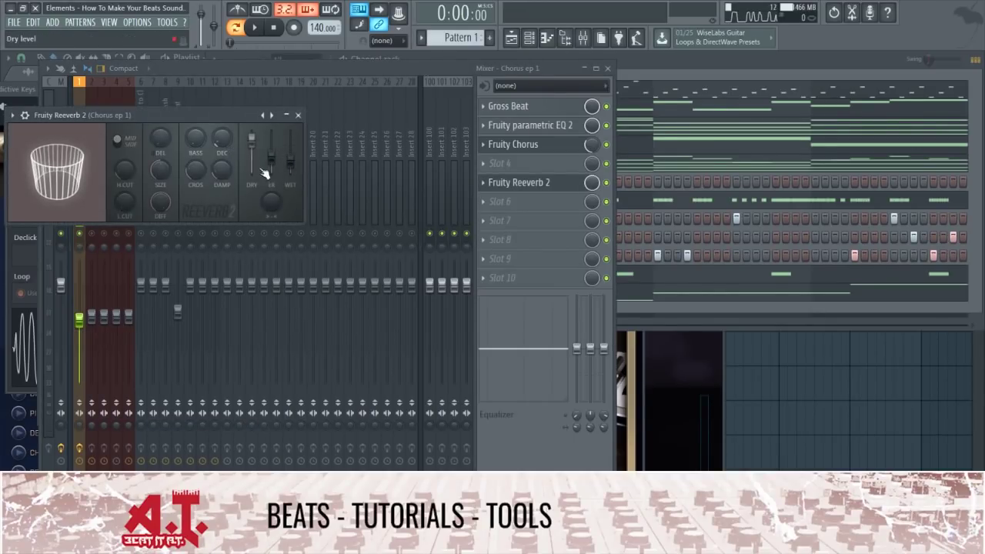
{"action": "left_click_drag", "start_coordinate": [271, 200], "coordinate": [271, 195]}
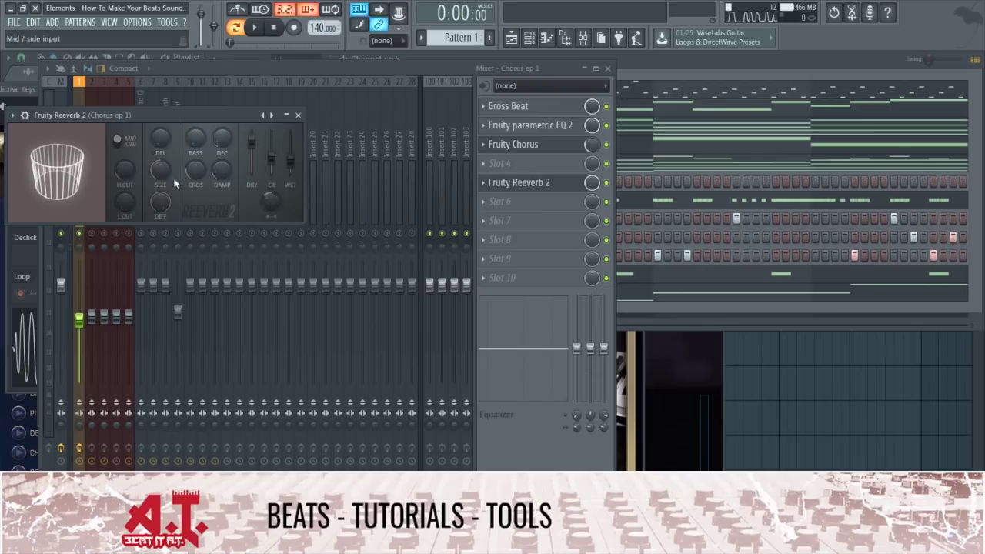
{"action": "left_click", "coordinate": [298, 115]}
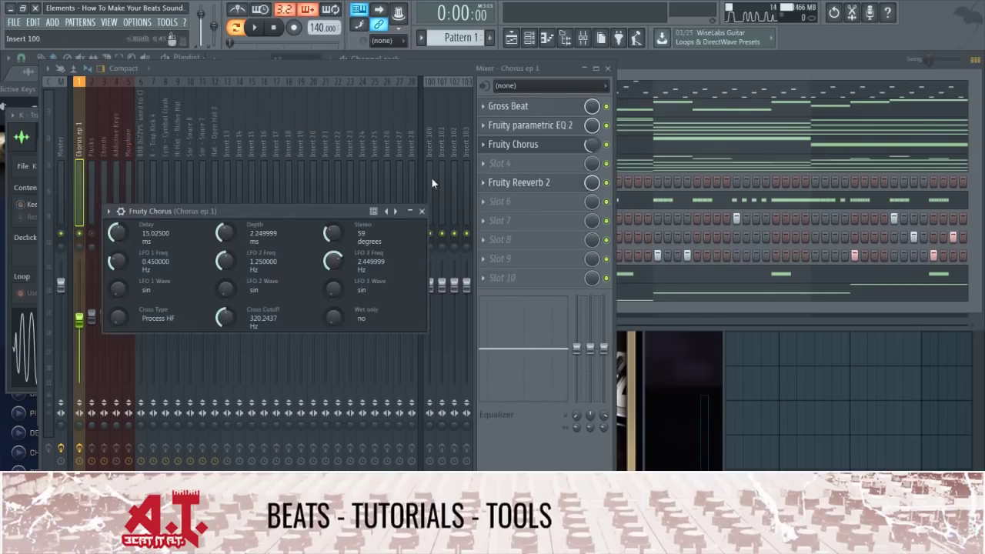
{"action": "left_click", "coordinate": [422, 211]}
Play the pattern, unmute the Plucks track and raise it slightly, and lower Chorus ep 1 to 61% (-9.6 dB).
{"action": "key", "text": "space"}
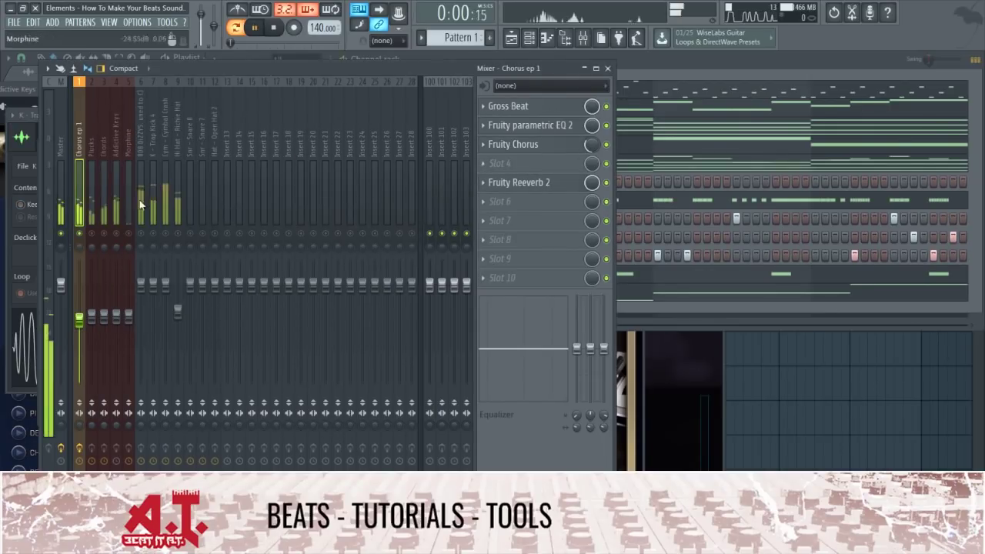
{"action": "left_click", "coordinate": [92, 315]}
{"action": "left_click", "coordinate": [78, 319]}
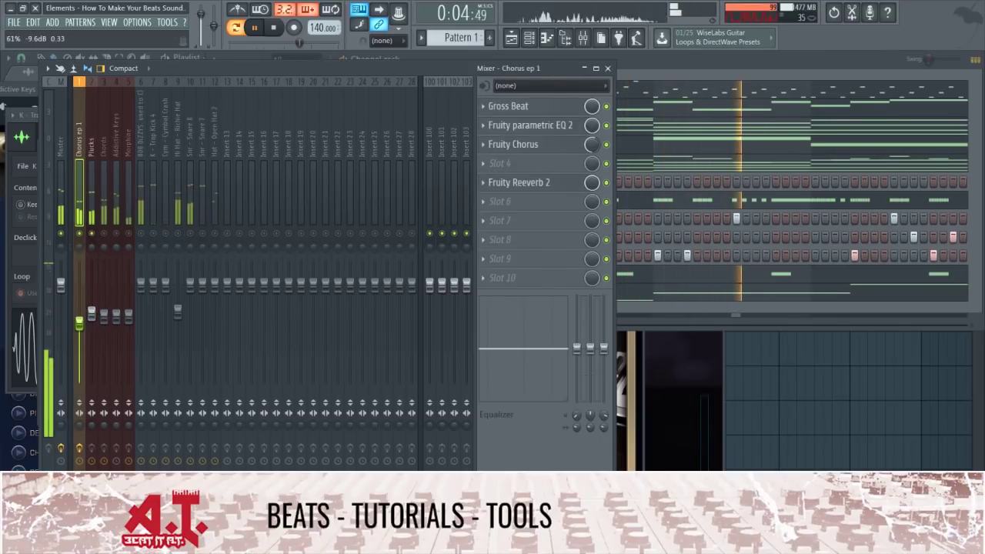
Load Gross Beat into slot 1 of the Plucks track, stop playback, and apply a Gross Beat preset with time effects.
{"action": "left_click", "coordinate": [93, 317]}
{"action": "left_click", "coordinate": [514, 106]}
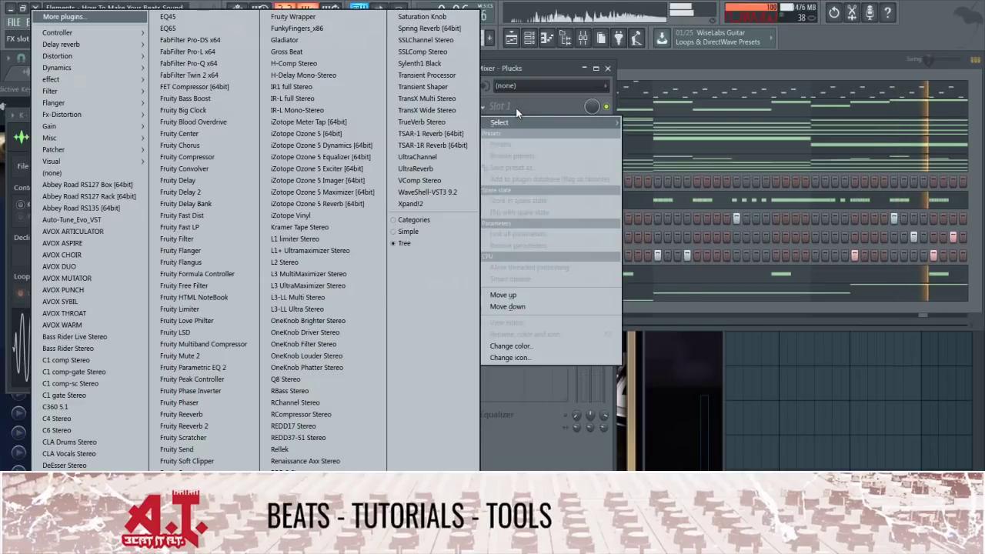
{"action": "left_click", "coordinate": [299, 51]}
{"action": "key", "text": "space"}
{"action": "left_click", "coordinate": [109, 211]}
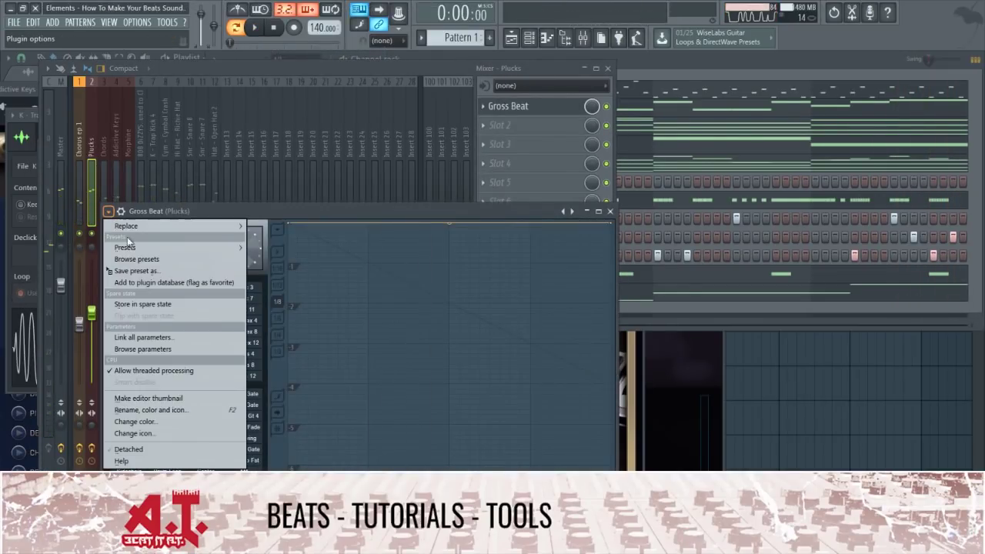
{"action": "mouse_move", "coordinate": [131, 248]}
{"action": "left_click", "coordinate": [330, 248]}
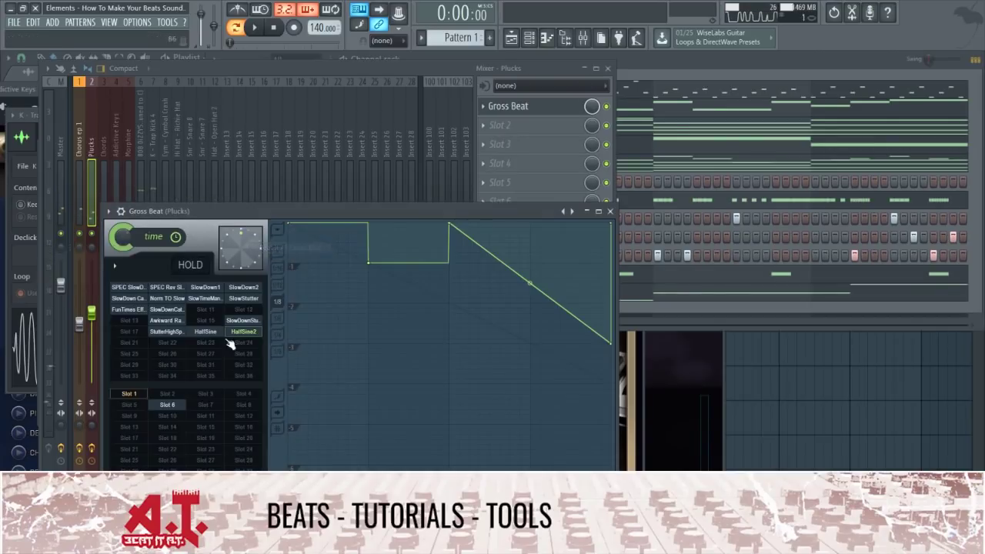
Audition Gross Beat's time patterns on Plucks, choose the SlowDown Ca pattern, and reduce the effect's mix level.
{"action": "left_click", "coordinate": [202, 332]}
{"action": "left_click", "coordinate": [171, 322]}
{"action": "left_click", "coordinate": [245, 287]}
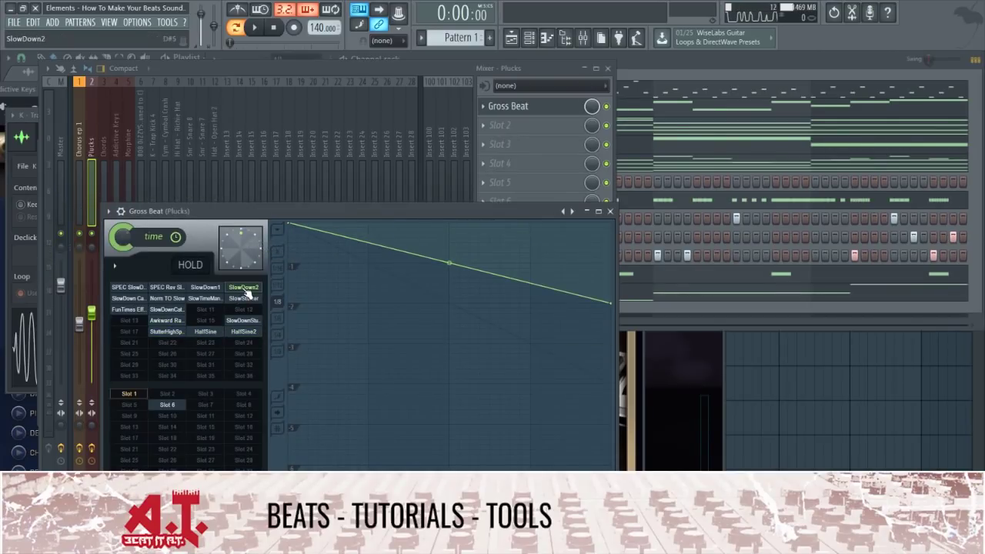
{"action": "key", "text": "space"}
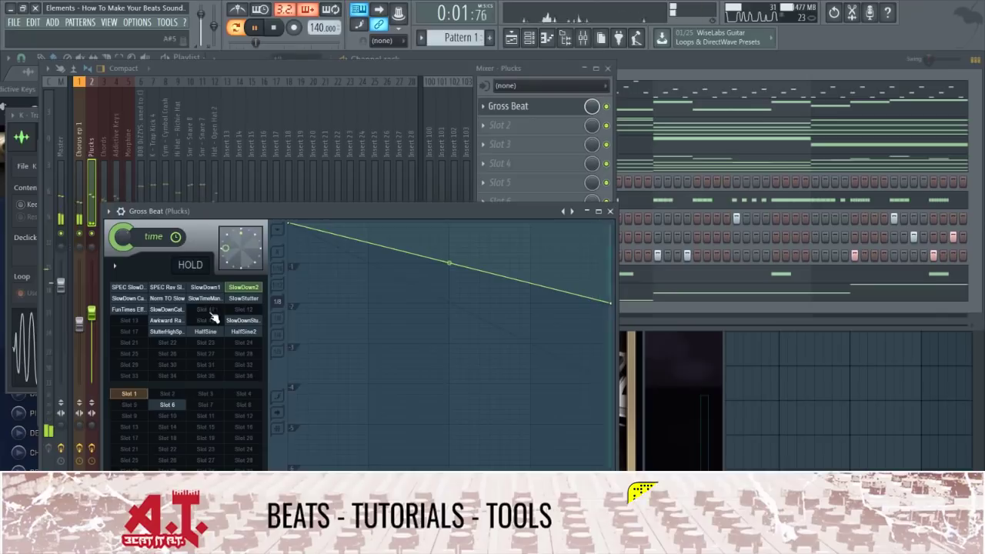
{"action": "left_click", "coordinate": [137, 310]}
{"action": "left_click", "coordinate": [128, 298]}
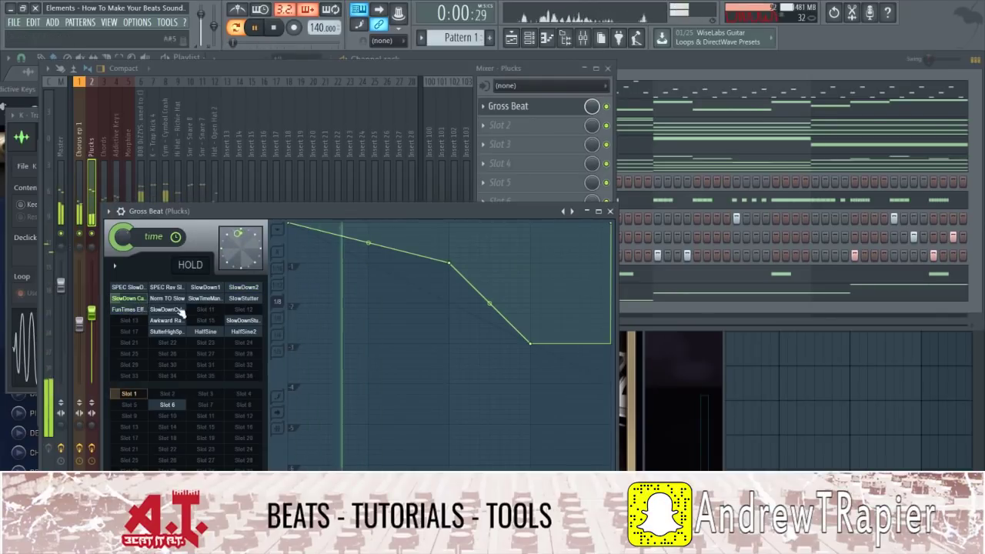
{"action": "left_click", "coordinate": [568, 108]}
{"action": "key", "text": "space"}
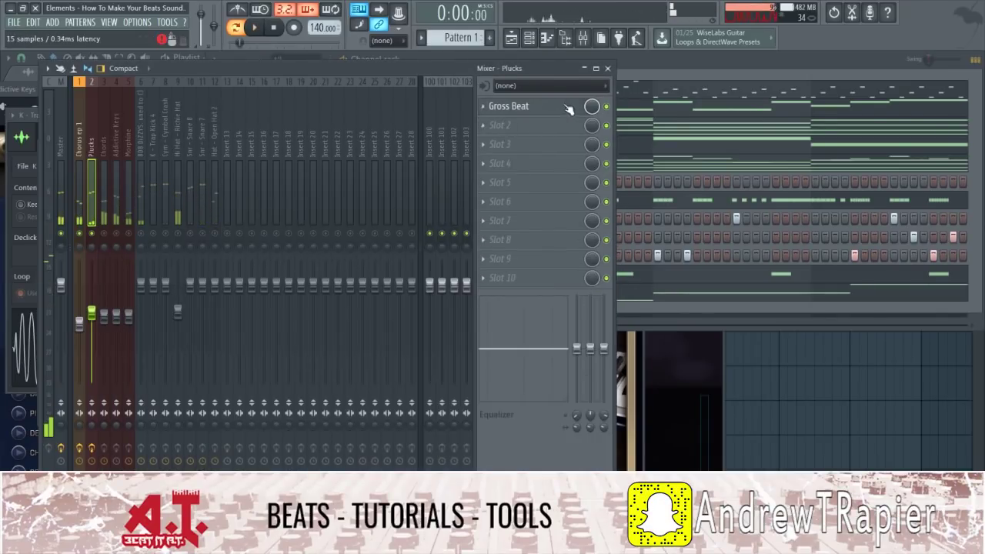
Load Fruity Parametric EQ 2 into slot 2 of Plucks and add a band 1 low cut and a slight band 4 boost at about 542 Hz.
{"action": "left_click", "coordinate": [552, 122]}
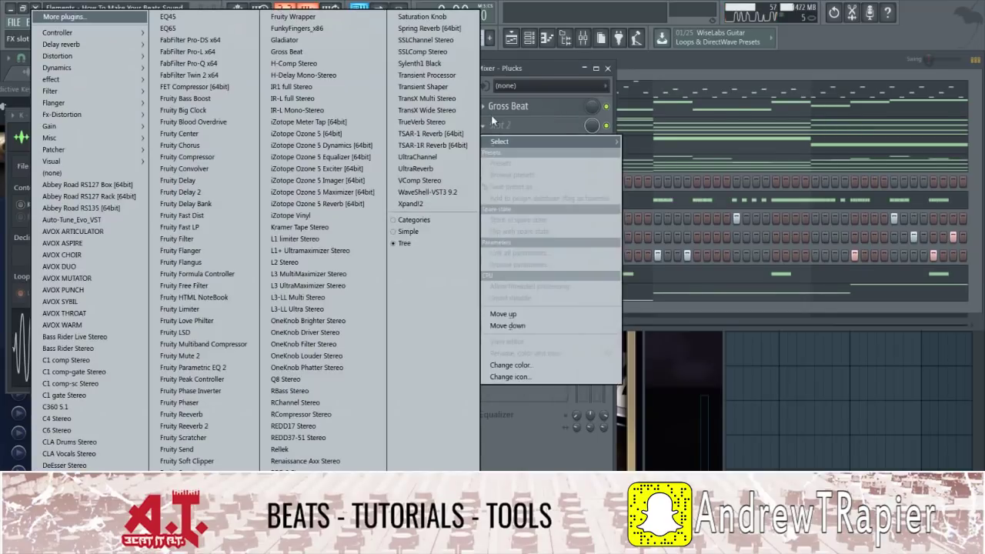
{"action": "left_click", "coordinate": [228, 368]}
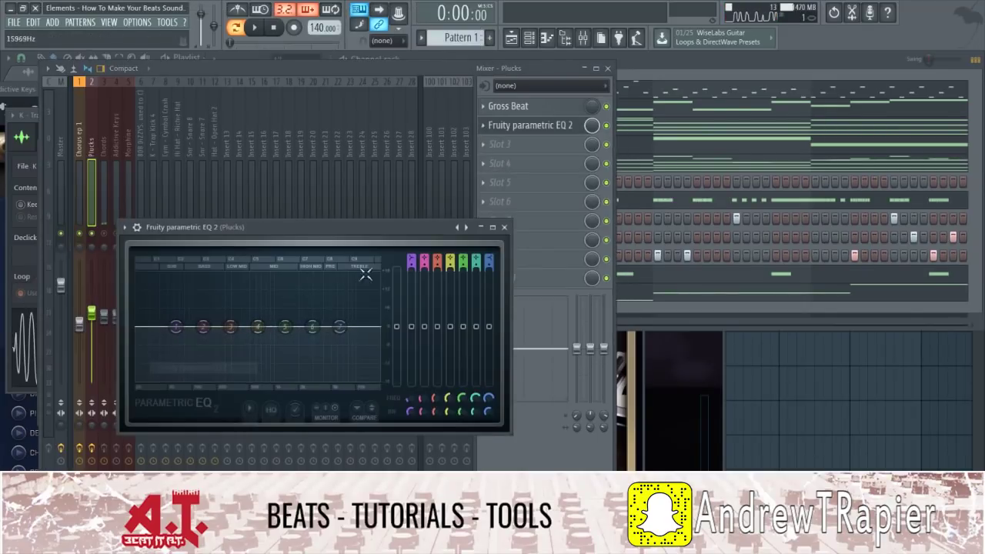
{"action": "scroll", "coordinate": [411, 256], "scroll_direction": "down", "scroll_amount": 2}
{"action": "key", "text": "space"}
{"action": "left_click_drag", "start_coordinate": [175, 327], "coordinate": [252, 321]}
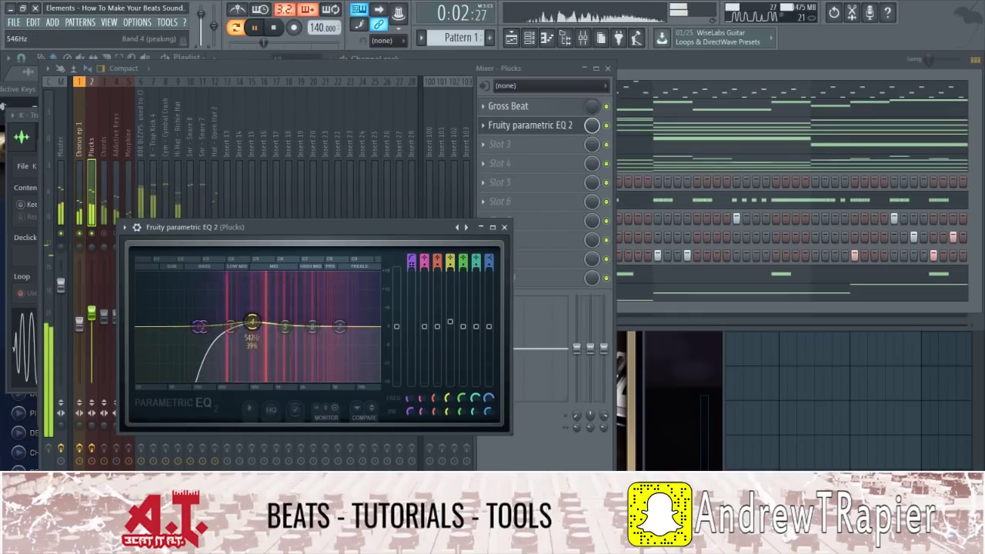
{"action": "key", "text": "space"}
Dip band 5, boost band 6 and lower band 7 on the Plucks EQ, raise its low-cut frequency, and close it.
{"action": "left_click_drag", "start_coordinate": [312, 327], "coordinate": [380, 341]}
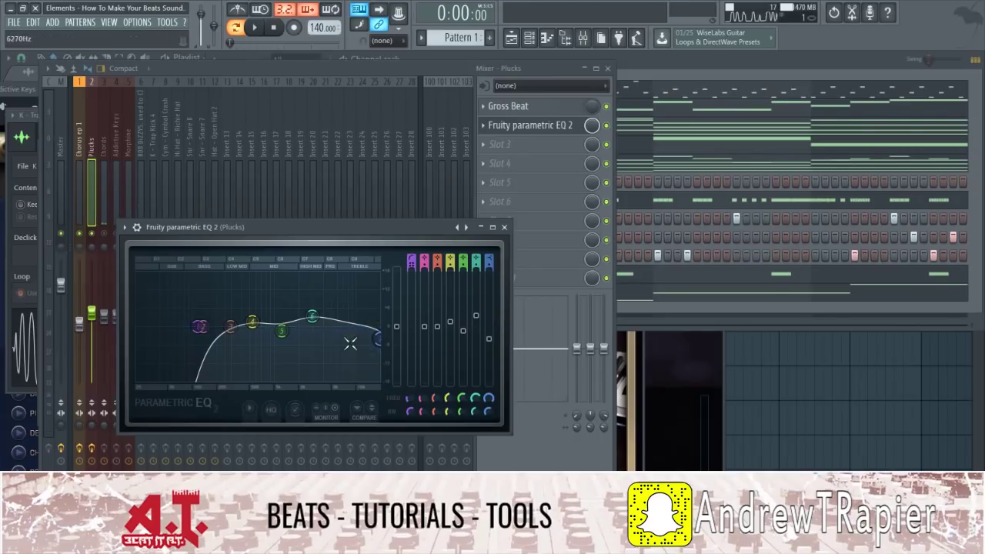
{"action": "key", "text": "space"}
{"action": "left_click_drag", "start_coordinate": [200, 329], "coordinate": [211, 329]}
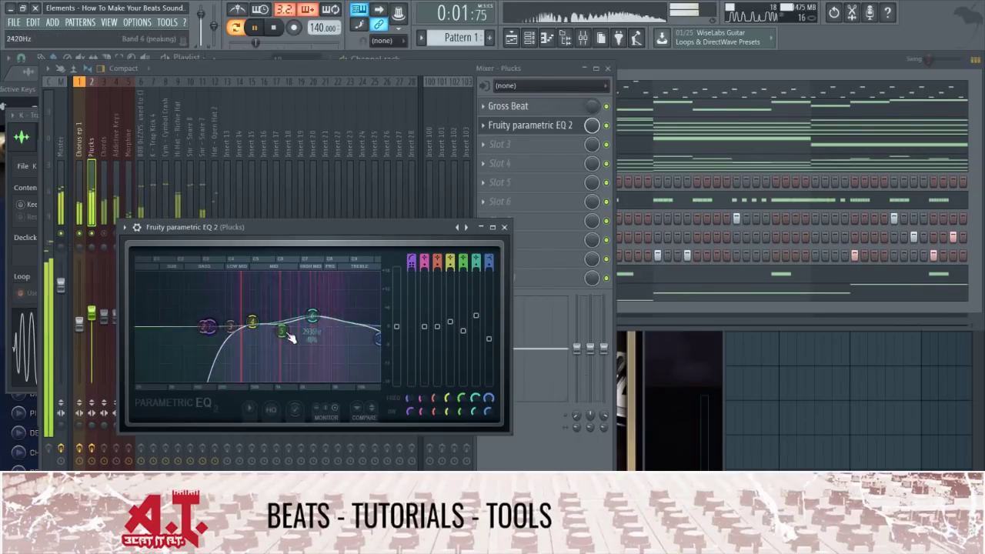
{"action": "key", "text": "space"}
{"action": "left_click", "coordinate": [503, 228]}
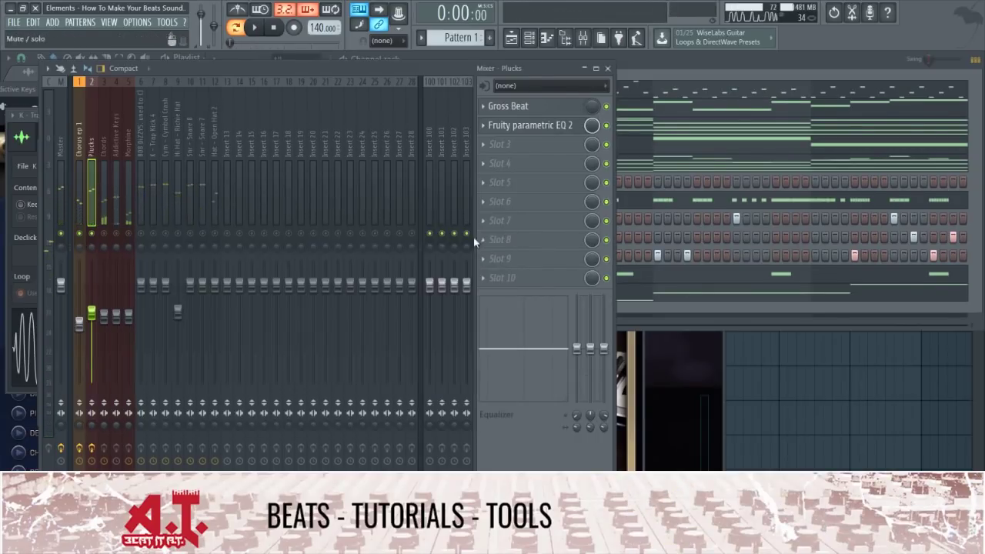
Play the pattern, unmute the Chords track and set its volume to 65% (-8.6 dB).
{"action": "key", "text": "space"}
{"action": "left_click", "coordinate": [104, 318]}
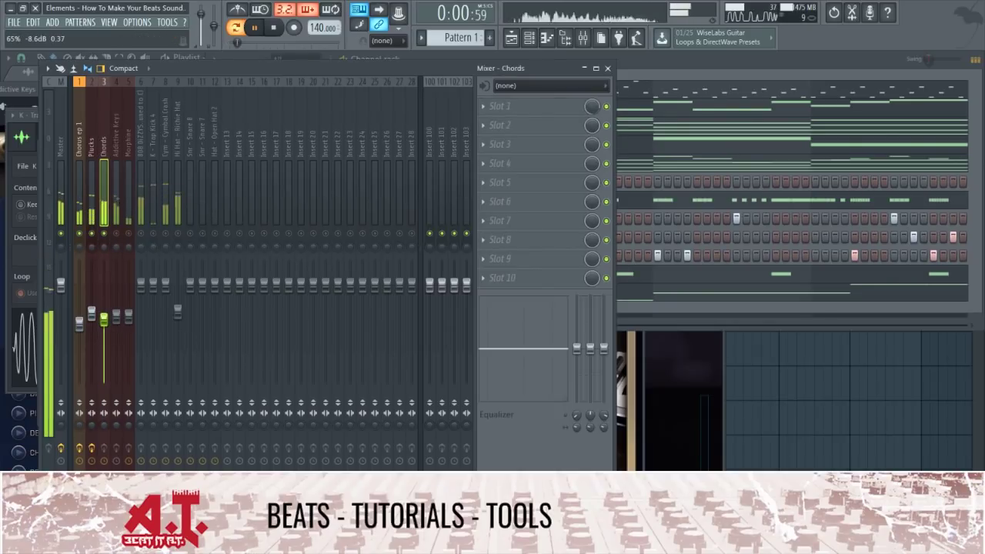
Load Fruity Parametric EQ 2 into slot 1 of Chords, raise a band 1 high-pass cut, and slightly boost bands 2 and 3.
{"action": "left_click", "coordinate": [530, 106]}
{"action": "mouse_move", "coordinate": [500, 123]}
{"action": "left_click", "coordinate": [226, 366]}
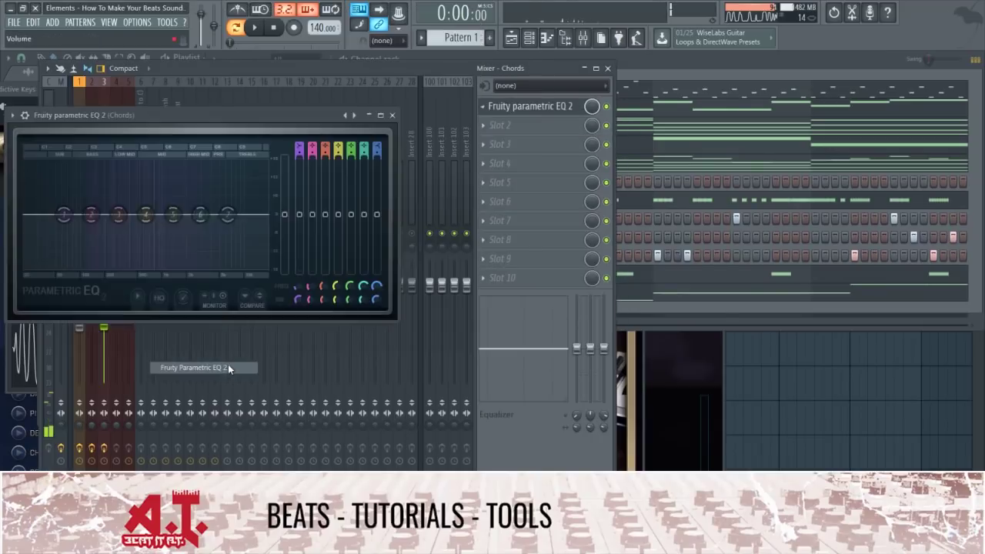
{"action": "scroll", "coordinate": [300, 146], "scroll_direction": "down", "scroll_amount": 3}
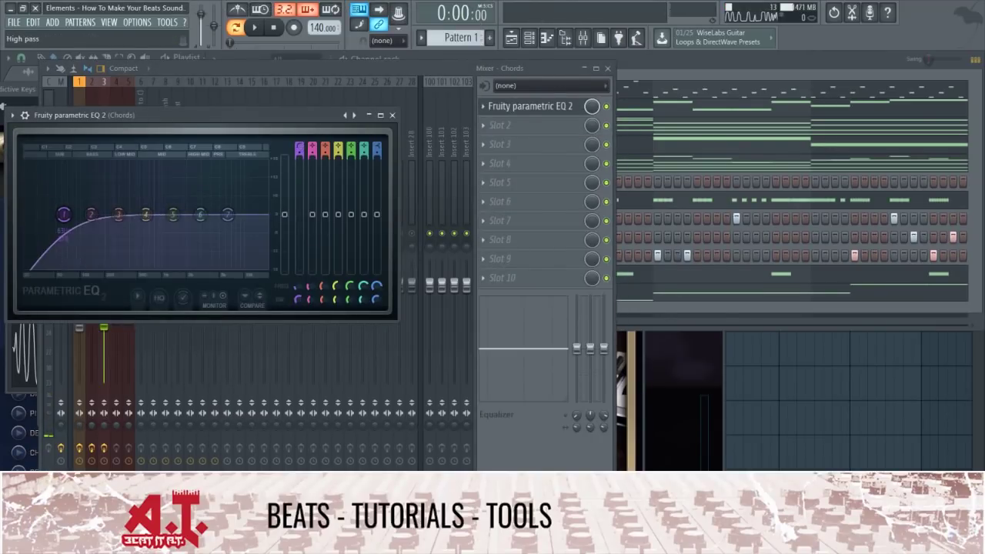
{"action": "left_click_drag", "start_coordinate": [64, 214], "coordinate": [31, 199]}
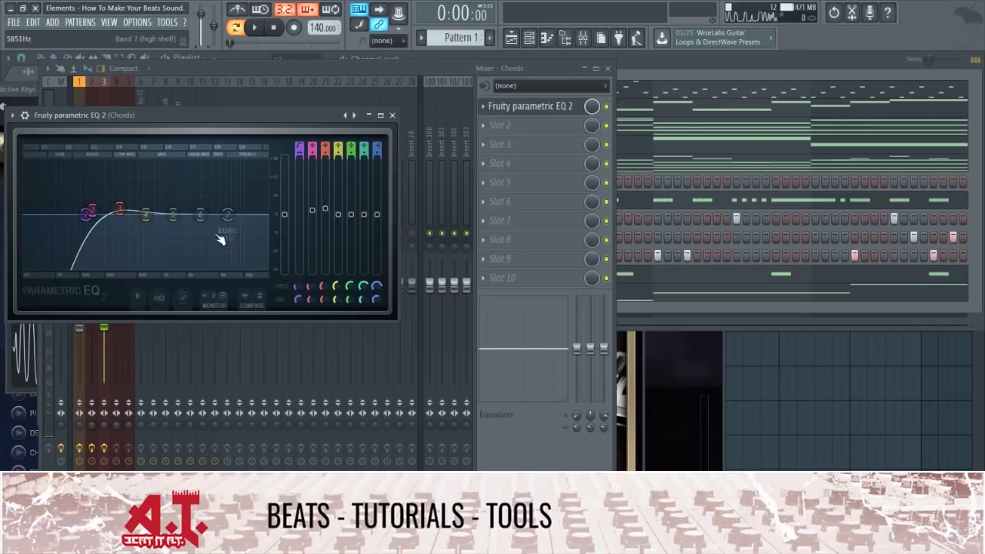
Dip band 4, slightly boost bands 5 and 6, and lower band 7 at the top end of the Chords EQ during playback, and close it.
{"action": "key", "text": "space"}
{"action": "left_click_drag", "start_coordinate": [145, 216], "coordinate": [265, 229]}
{"action": "key", "text": "space"}
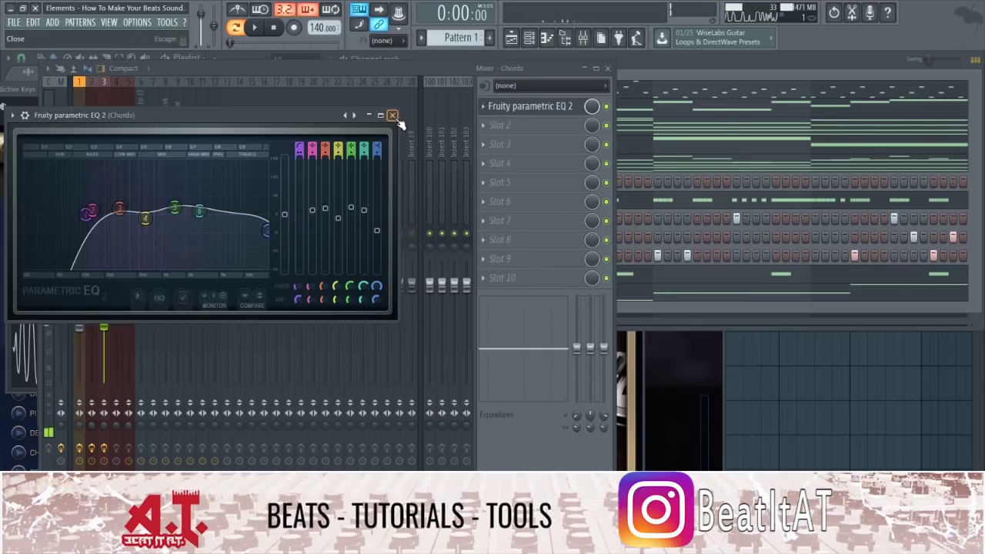
{"action": "left_click", "coordinate": [392, 116]}
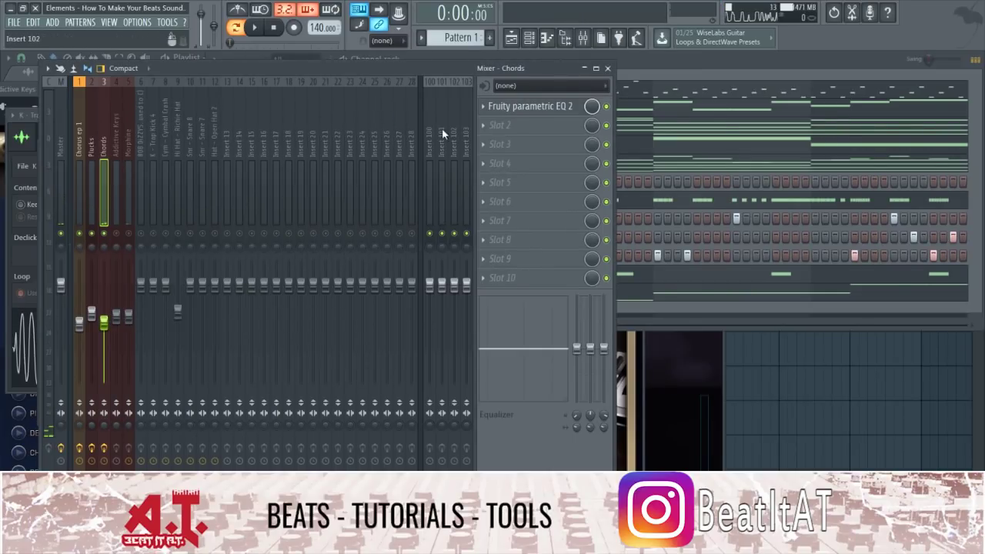
Play the pattern to audition the equalized Chords track in the mix.
{"action": "left_click", "coordinate": [521, 127]}
{"action": "left_click", "coordinate": [541, 68]}
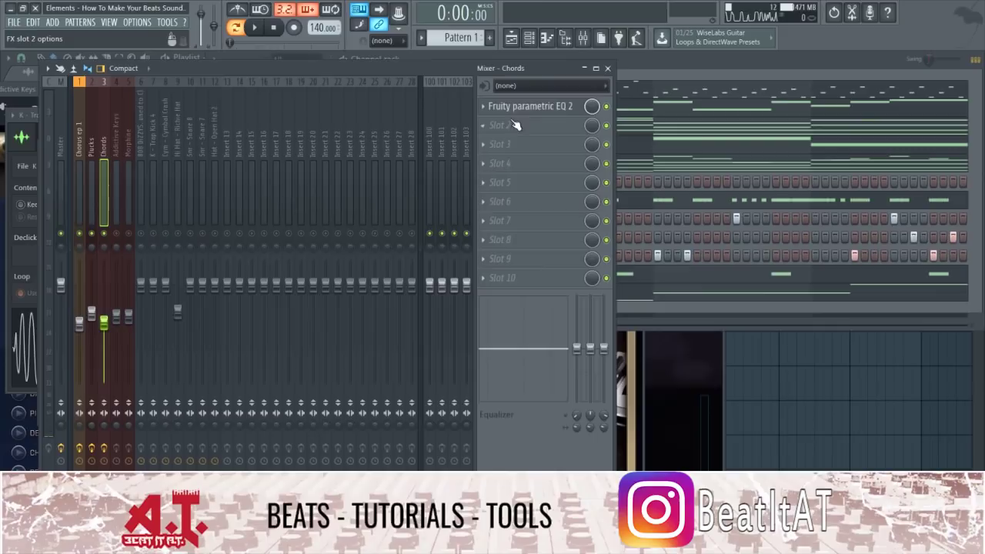
{"action": "key", "text": "space"}
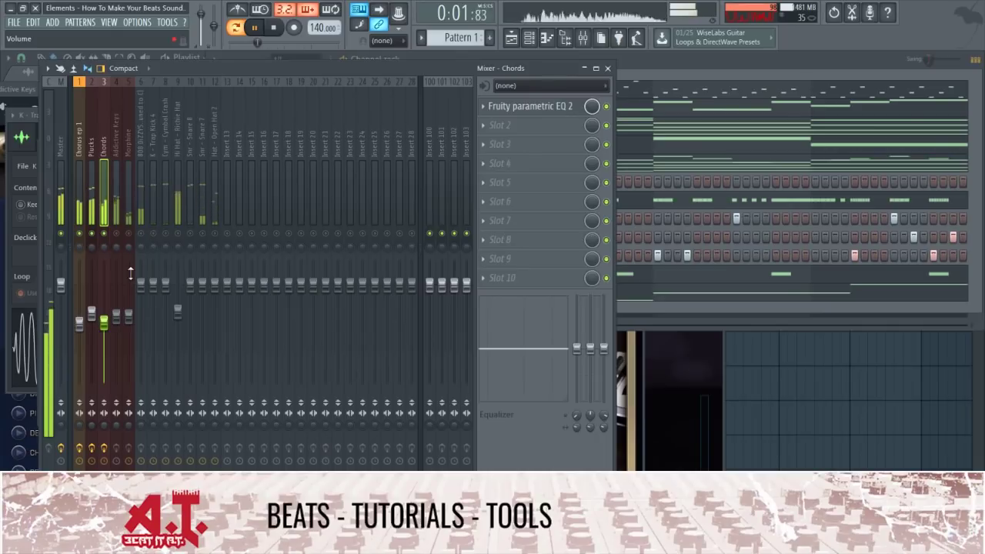
{"action": "key", "text": "space"}
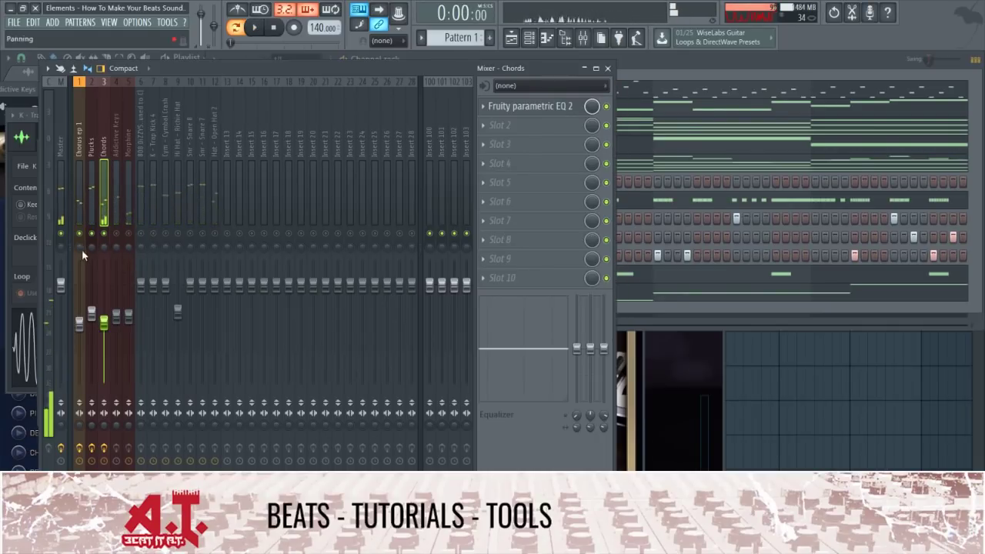
Load Fruity Parametric EQ 2 on Addictive Keys with a band 1 low cut, boosting band 5 and band 3 (2.8 dB at 308 Hz).
{"action": "left_click", "coordinate": [116, 197]}
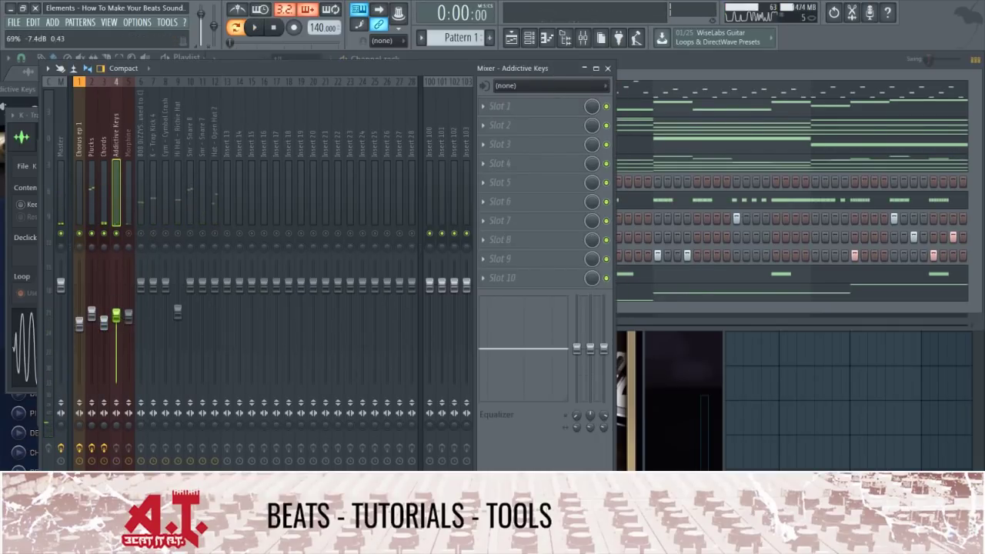
{"action": "left_click", "coordinate": [504, 113]}
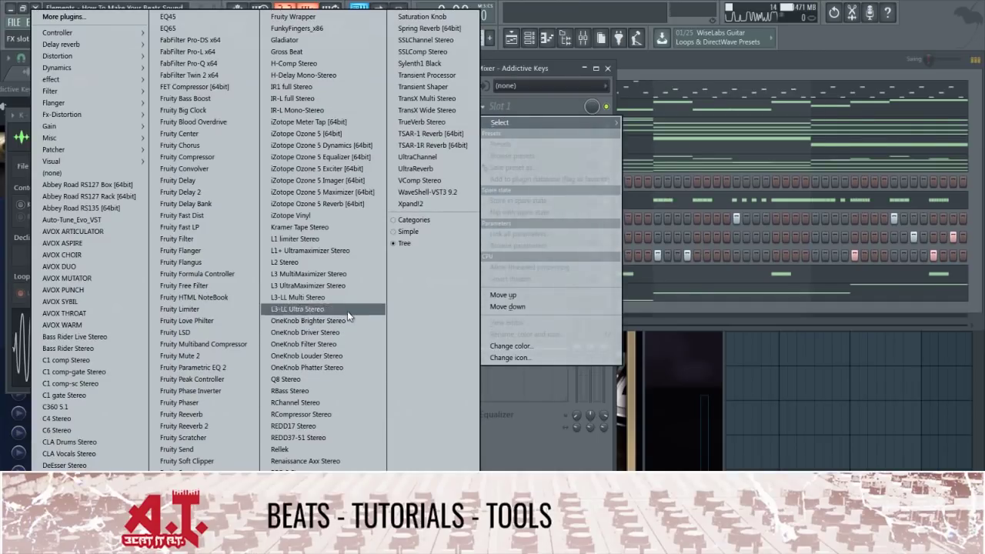
{"action": "left_click", "coordinate": [200, 368]}
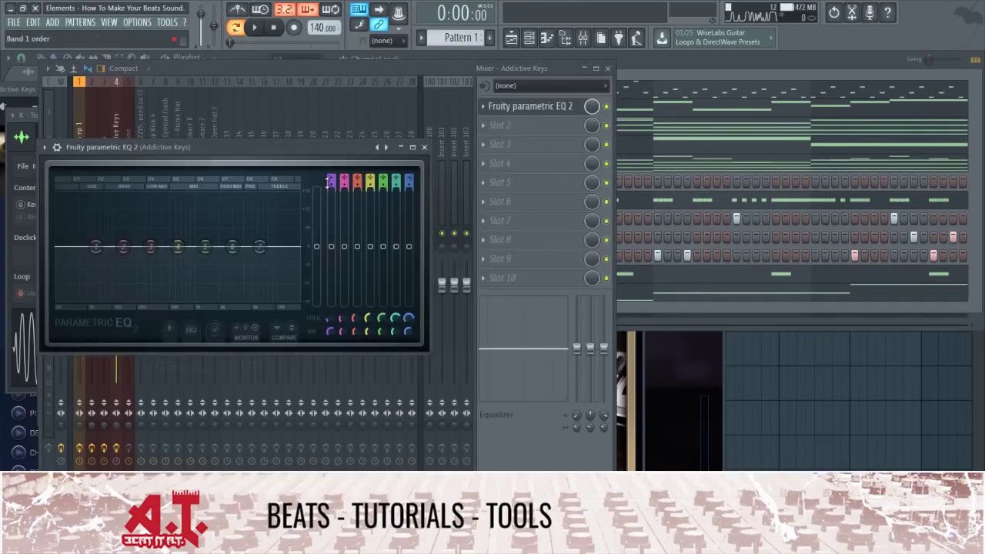
{"action": "mouse_move", "coordinate": [330, 181]}
{"action": "left_mouse_down"}
{"action": "mouse_move", "coordinate": [331, 212]}
{"action": "mouse_move", "coordinate": [330, 175]}
{"action": "left_mouse_up"}
{"action": "key", "text": "space"}
{"action": "left_click_drag", "start_coordinate": [97, 247], "coordinate": [213, 242]}
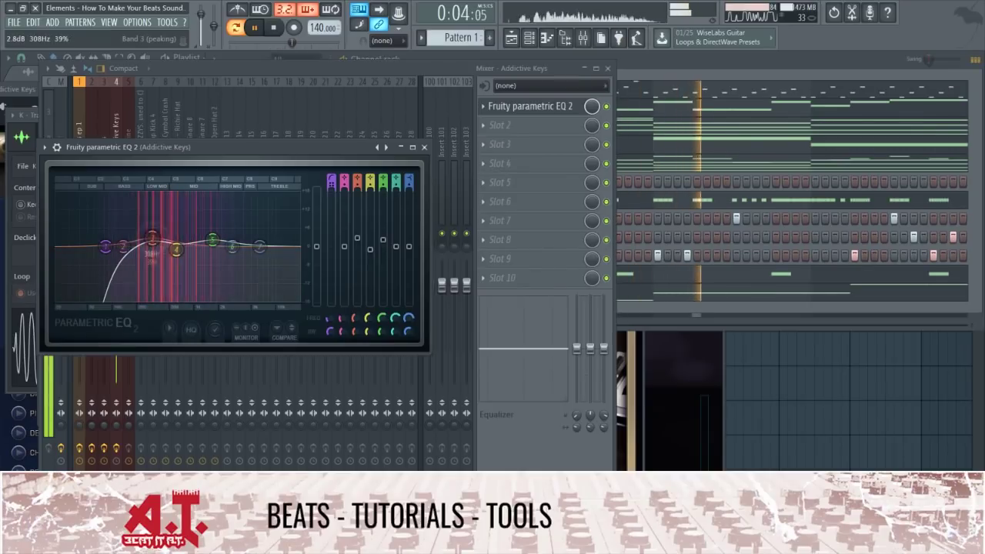
Dip band 2, shift the band 5 boost to a lower frequency, and lower band 7 on the Addictive Keys EQ, and close it.
{"action": "key", "text": "space"}
{"action": "left_click_drag", "start_coordinate": [125, 247], "coordinate": [125, 248]}
{"action": "key", "text": "space"}
{"action": "left_click_drag", "start_coordinate": [232, 247], "coordinate": [201, 239]}
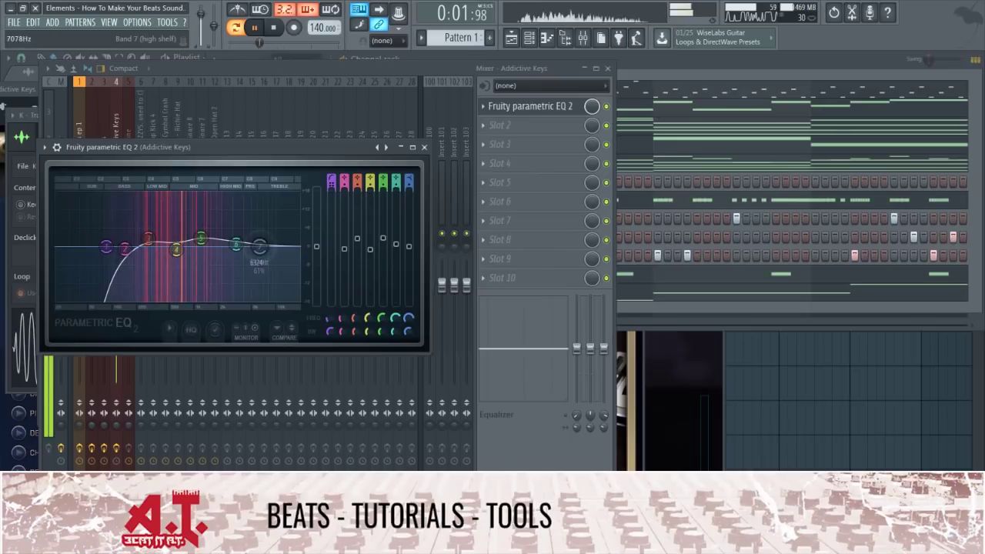
{"action": "left_click_drag", "start_coordinate": [259, 246], "coordinate": [266, 254]}
{"action": "key", "text": "space"}
{"action": "left_click", "coordinate": [424, 148]}
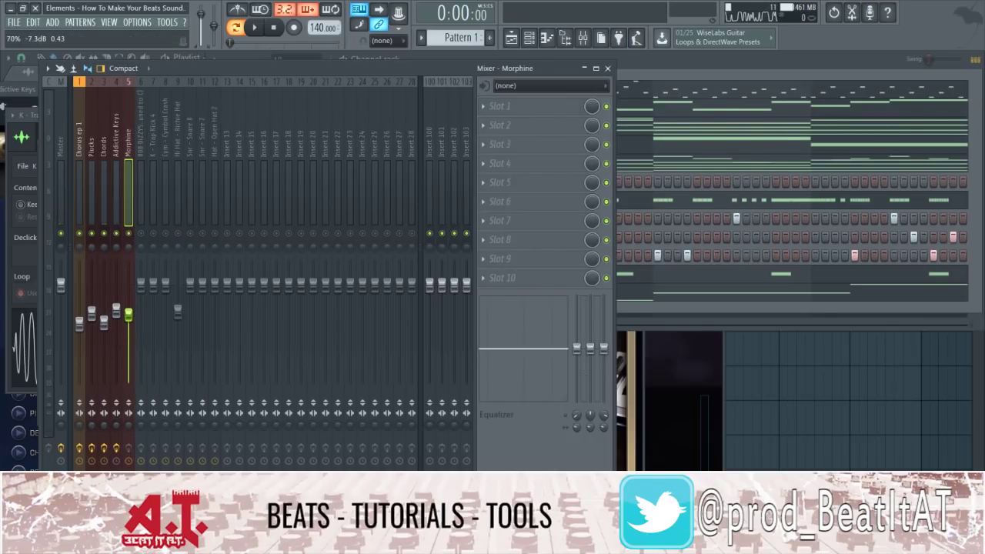
Load Fruity Parametric EQ 2 into slot 1 of Morphine, add a band 1 low cut, and boost band 5 during playback.
{"action": "left_click", "coordinate": [503, 106]}
{"action": "left_click", "coordinate": [233, 370]}
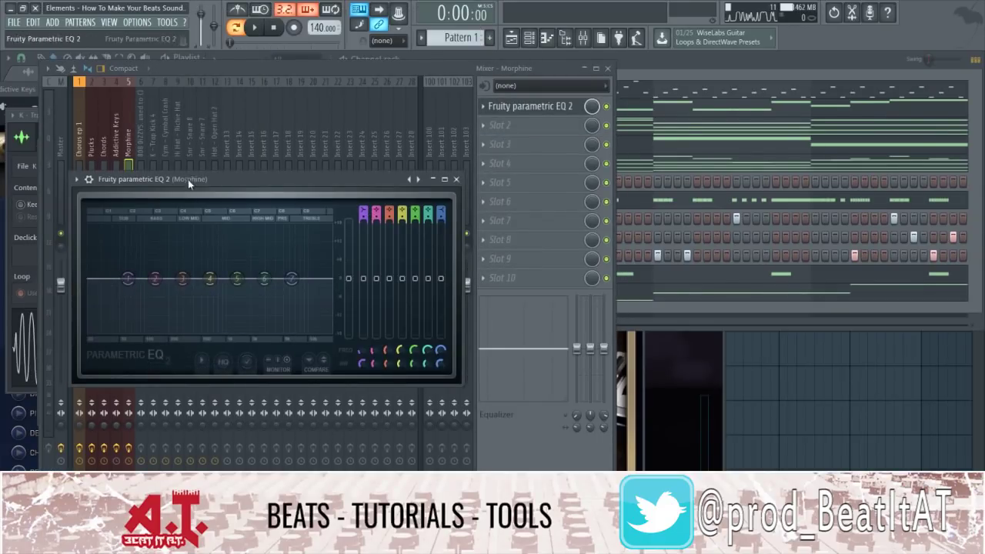
{"action": "left_click_drag", "start_coordinate": [188, 179], "coordinate": [311, 171]}
{"action": "left_click_drag", "start_coordinate": [485, 206], "coordinate": [485, 224]}
{"action": "key", "text": "space"}
{"action": "left_click_drag", "start_coordinate": [252, 270], "coordinate": [333, 269]}
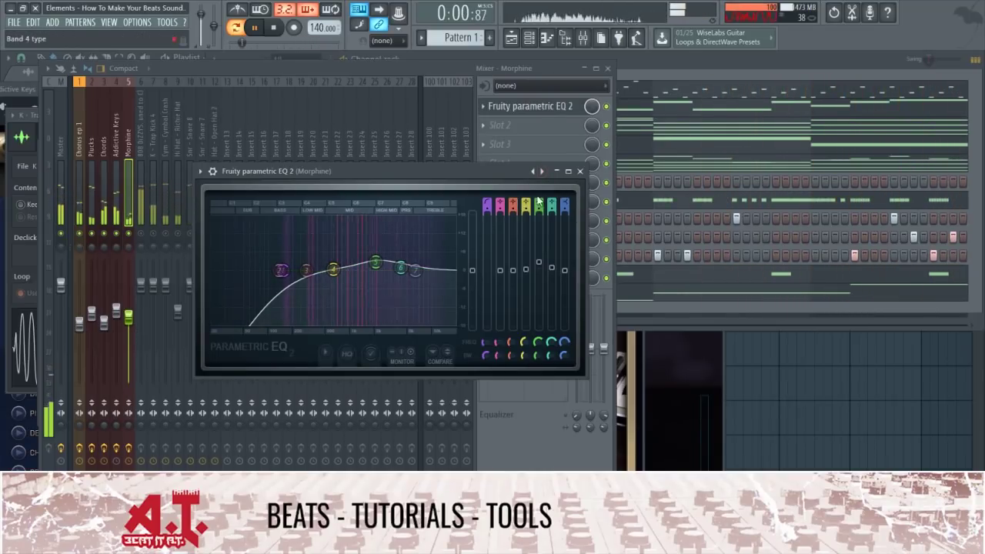
Refine the low cut and low mids and lower band 7 on the Morphine EQ, and set the track's volume to 73% (-6.4 dB).
{"action": "left_click_drag", "start_coordinate": [487, 212], "coordinate": [487, 205]}
{"action": "left_click_drag", "start_coordinate": [333, 269], "coordinate": [312, 263]}
{"action": "left_click_drag", "start_coordinate": [416, 273], "coordinate": [454, 283]}
{"action": "left_click", "coordinate": [580, 171]}
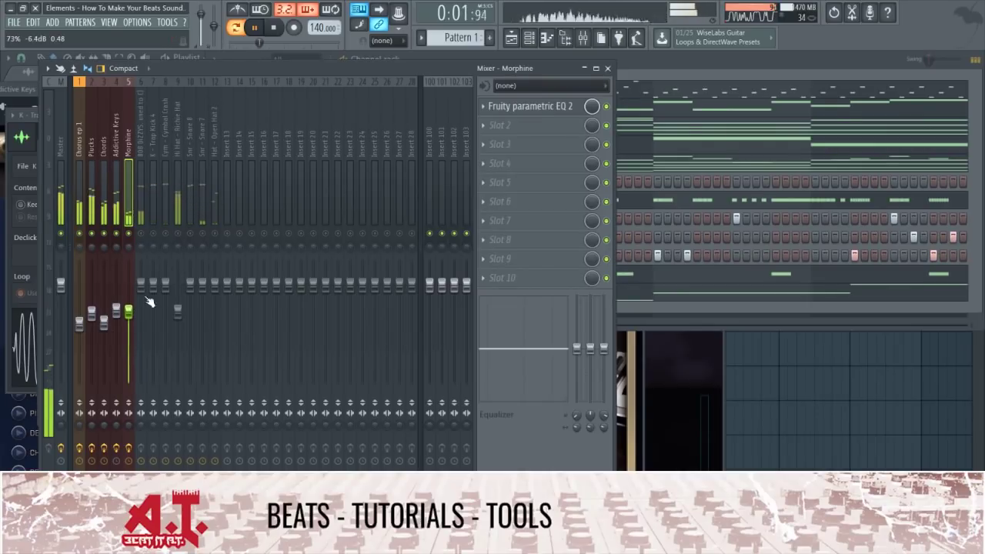
Stop playback and slightly lower the Addictive Keys volume.
{"action": "key", "text": "space"}
{"action": "left_click_drag", "start_coordinate": [116, 311], "coordinate": [116, 313]}
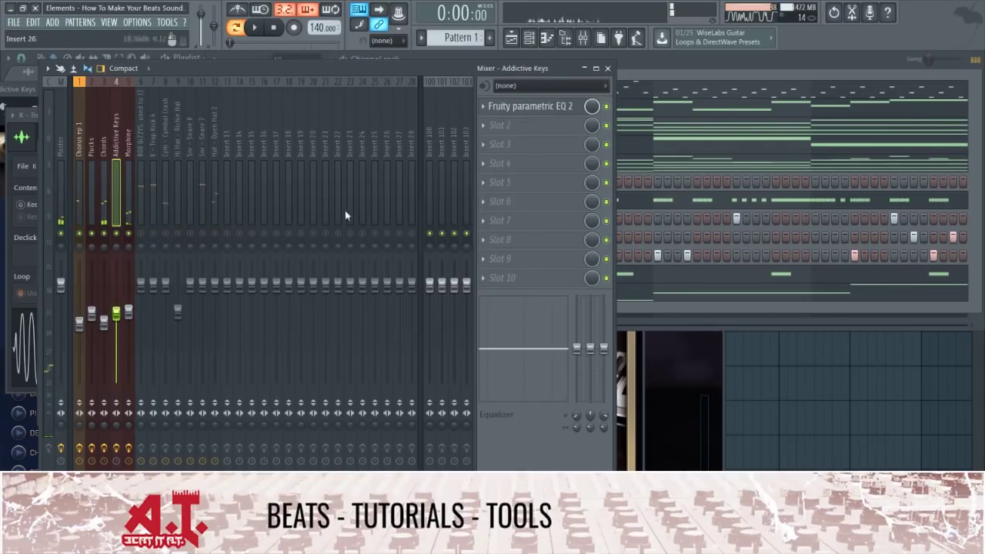
{"action": "left_click", "coordinate": [131, 186]}
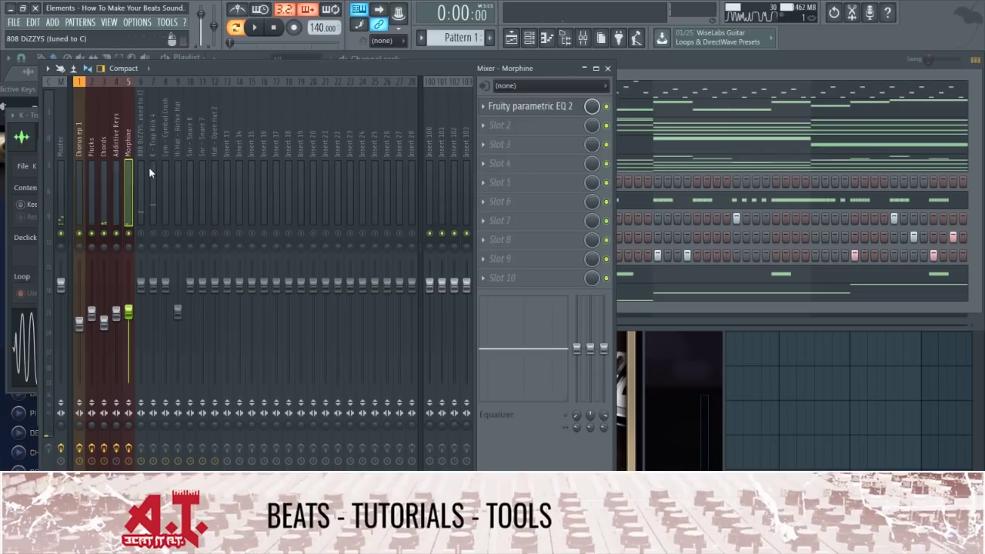
Load Fruity Parametric EQ 2 on the 808 track, lower band 1 in the sub range, and boost band 2 about 2.3 dB at 66 Hz.
{"action": "left_click", "coordinate": [137, 245]}
{"action": "left_click", "coordinate": [542, 112]}
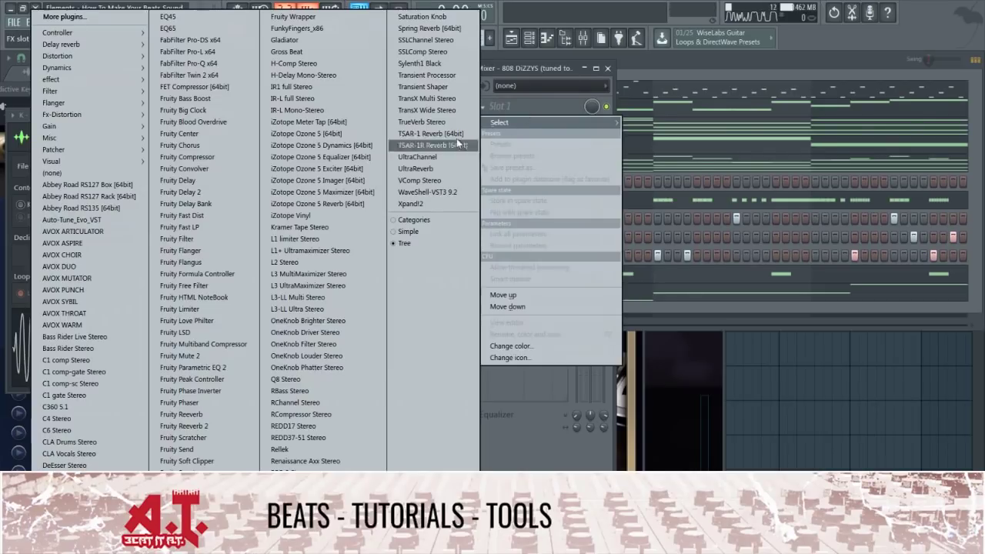
{"action": "left_click", "coordinate": [237, 367]}
{"action": "left_click_drag", "start_coordinate": [92, 246], "coordinate": [55, 267]}
{"action": "left_click_drag", "start_coordinate": [123, 246], "coordinate": [102, 241]}
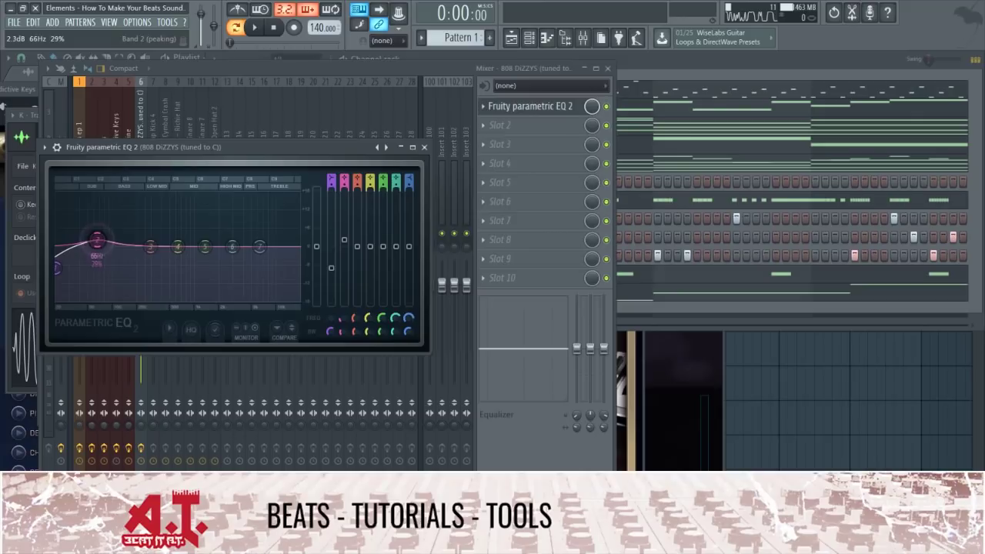
Dip band 3, roll off the highs with band 7, and boost band 2 further on the 808 EQ during playback, and close it.
{"action": "mouse_move", "coordinate": [151, 247]}
{"action": "left_mouse_down"}
{"action": "mouse_move", "coordinate": [129, 250]}
{"action": "mouse_move", "coordinate": [165, 251]}
{"action": "left_mouse_up"}
{"action": "key", "text": "space"}
{"action": "left_click_drag", "start_coordinate": [259, 247], "coordinate": [212, 300]}
{"action": "left_click_drag", "start_coordinate": [98, 234], "coordinate": [98, 229]}
{"action": "scroll", "coordinate": [97, 232], "scroll_direction": "down", "scroll_amount": 2}
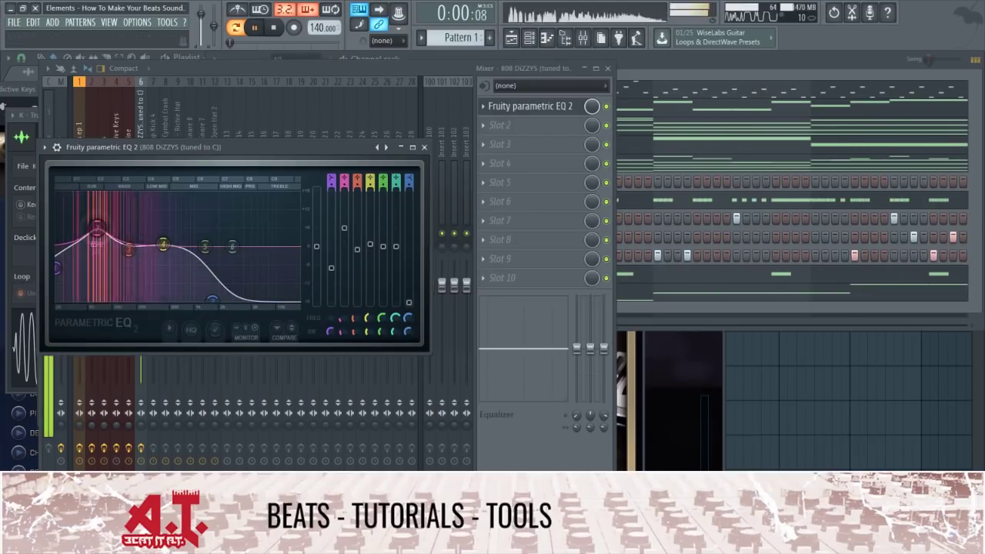
{"action": "left_click", "coordinate": [424, 147]}
Load Fruity Fast Dist into slot 2 of the 808 track and close its window.
{"action": "left_click", "coordinate": [537, 137]}
{"action": "mouse_move", "coordinate": [500, 141]}
{"action": "mouse_move", "coordinate": [102, 99]}
{"action": "mouse_move", "coordinate": [107, 57]}
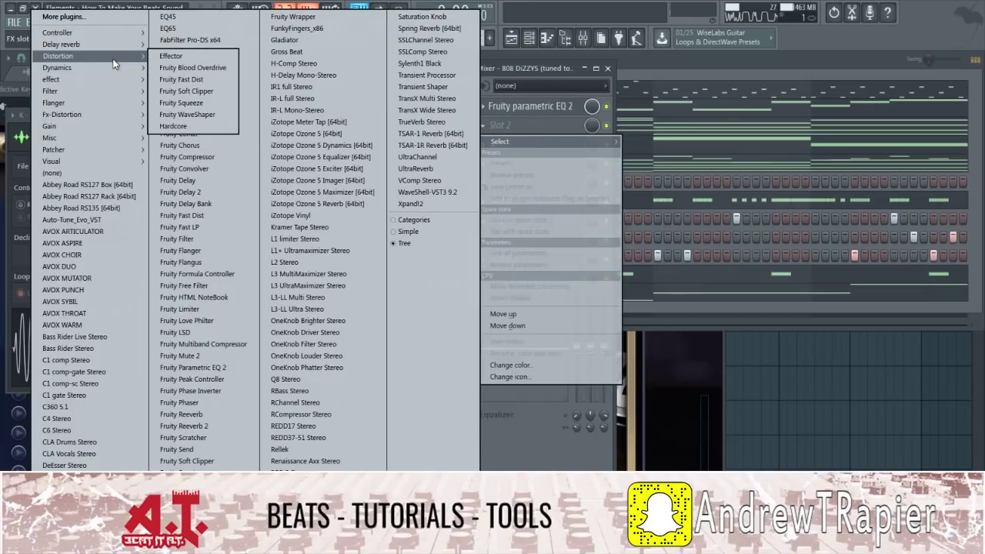
{"action": "left_click", "coordinate": [197, 81]}
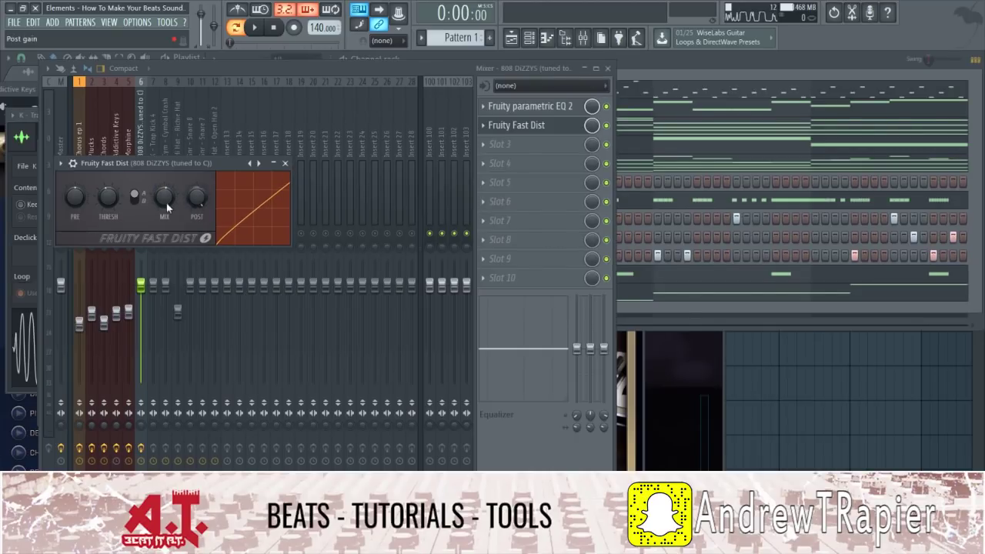
{"action": "left_click", "coordinate": [285, 163]}
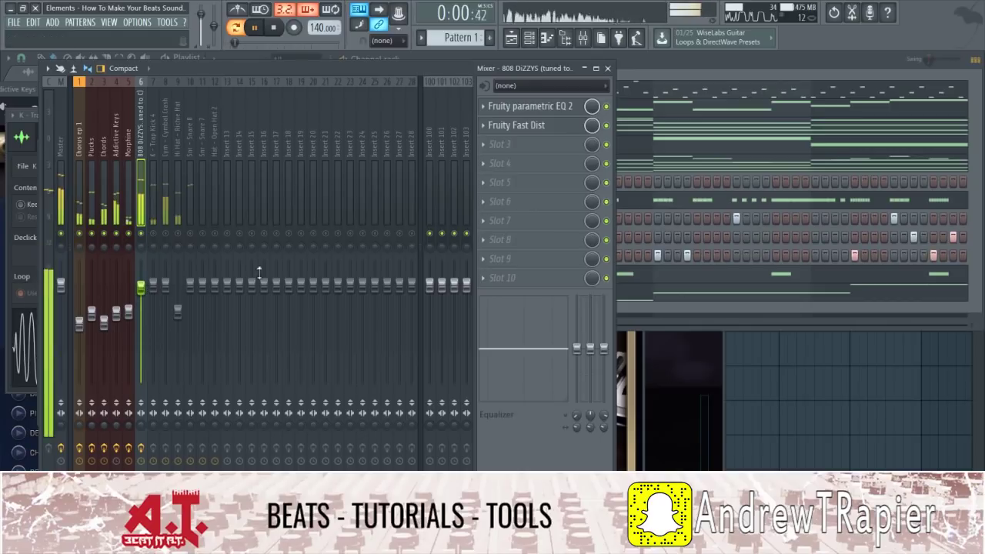
Load Fruity Compressor into slot 3 of the 808 track.
{"action": "left_click", "coordinate": [500, 144]}
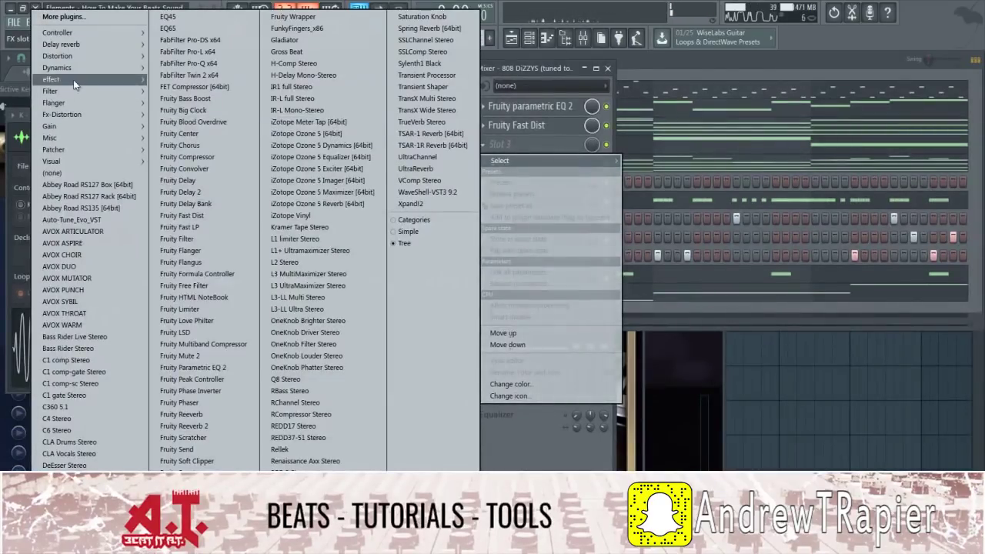
{"action": "mouse_move", "coordinate": [77, 68]}
{"action": "left_click", "coordinate": [172, 71]}
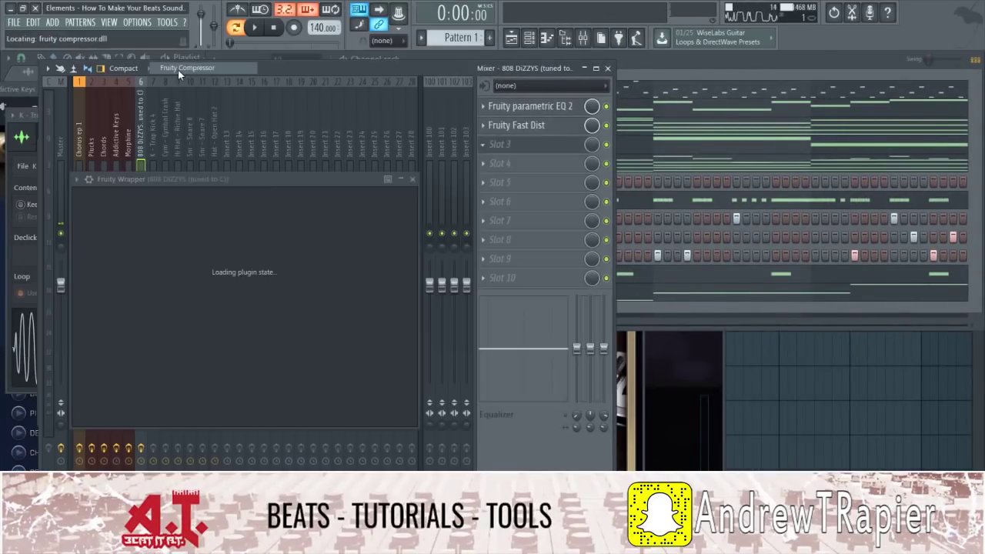
Review the 808 track's Fast Dist settings, then fine-tune bands 2 and 3 of its EQ and close it.
{"action": "left_click", "coordinate": [520, 128]}
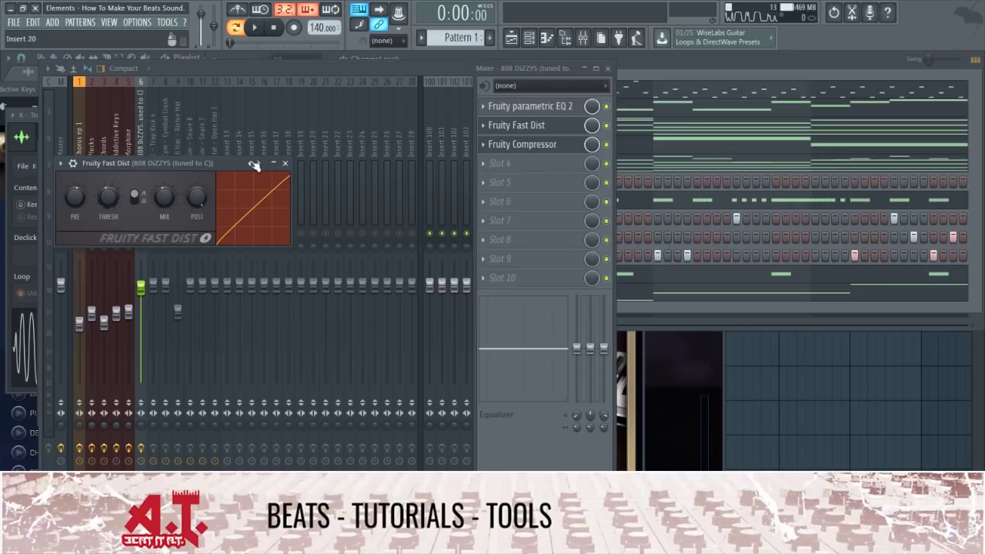
{"action": "left_click", "coordinate": [550, 112]}
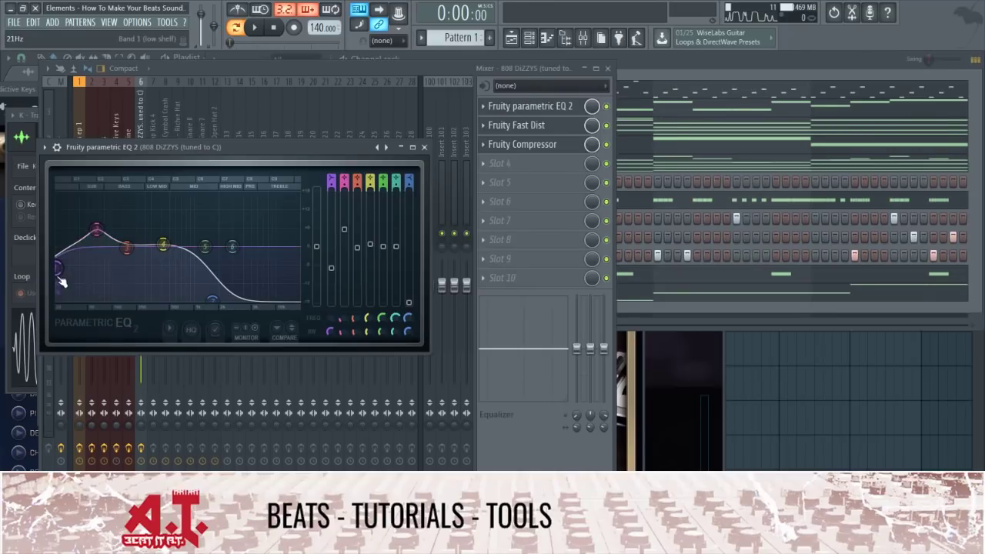
{"action": "left_click_drag", "start_coordinate": [96, 229], "coordinate": [130, 246]}
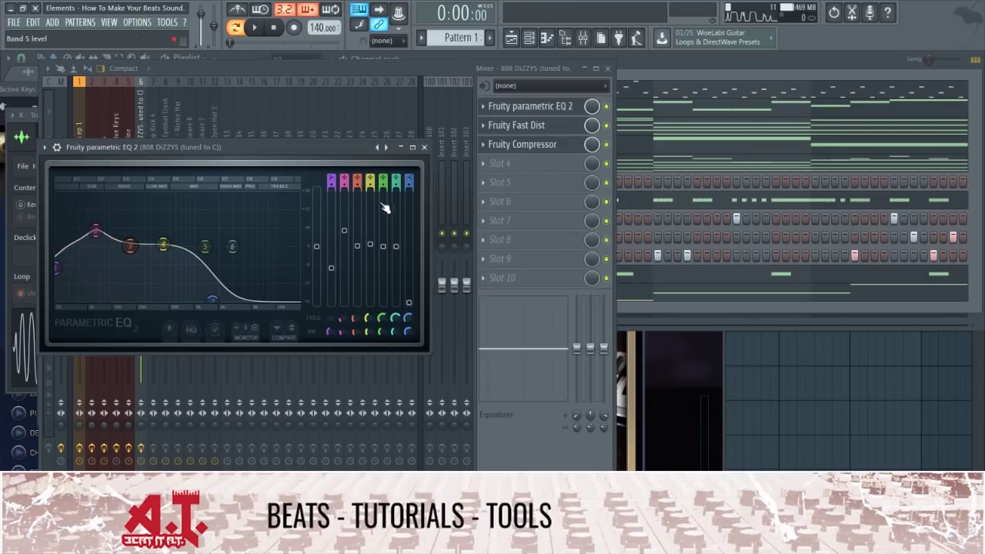
{"action": "left_click", "coordinate": [424, 147]}
Set the 808's Fruity Compressor to a -1.4 dB threshold, 3.1:1 ratio and 5.6 ms attack, and close it.
{"action": "left_click", "coordinate": [550, 148]}
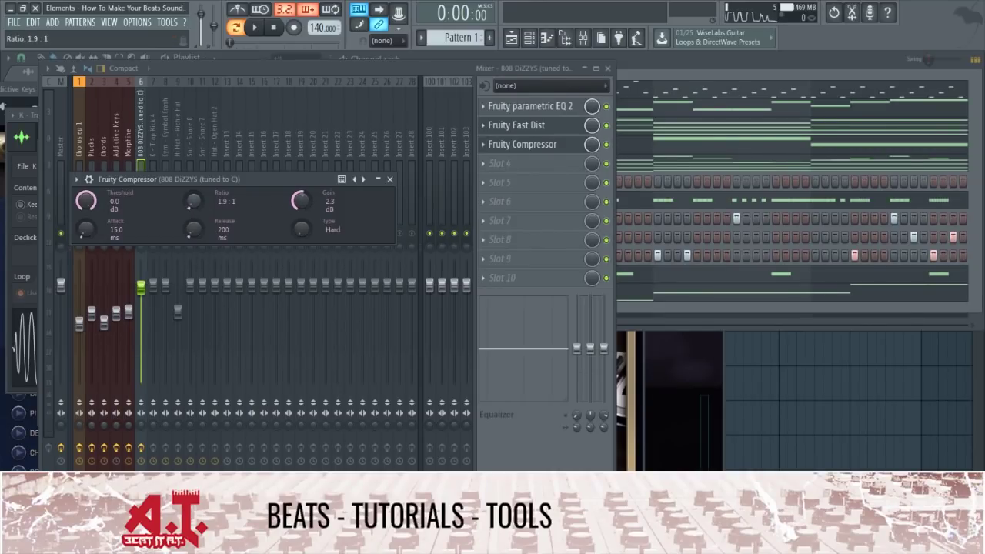
{"action": "left_click_drag", "start_coordinate": [193, 201], "coordinate": [193, 195]}
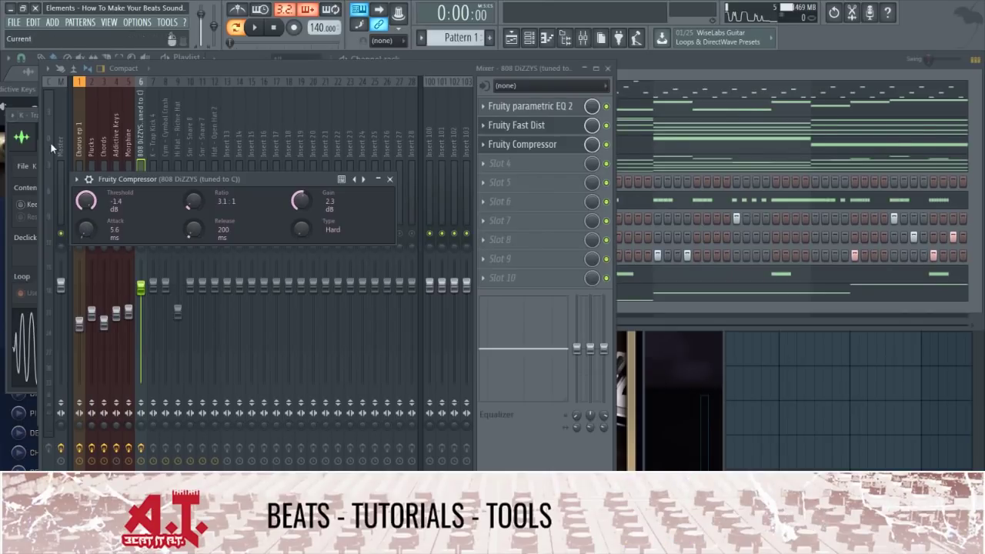
{"action": "left_click", "coordinate": [391, 180]}
Play the pattern, set the 808 track's volume to 96% (-0.9 dB), and select the Master track.
{"action": "key", "text": "space"}
{"action": "left_click", "coordinate": [293, 157]}
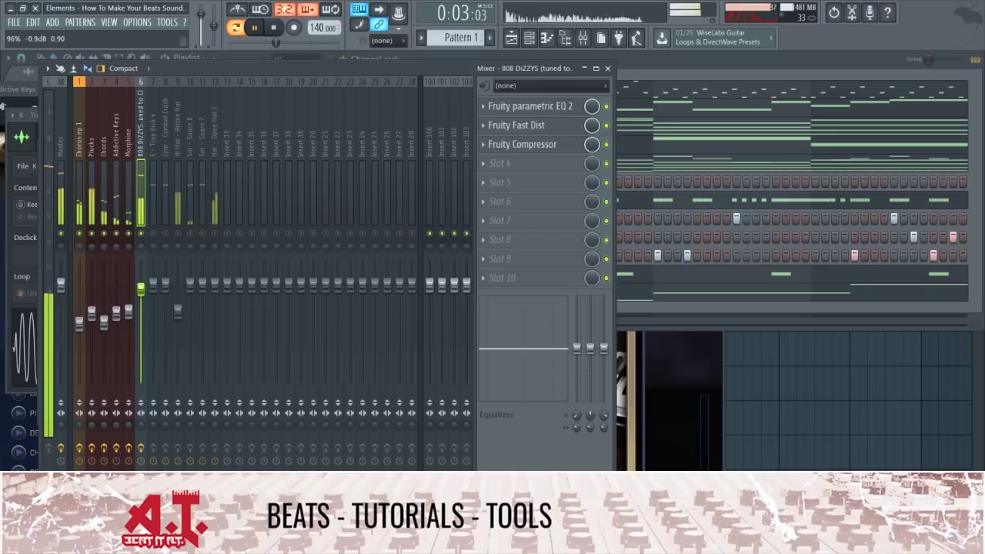
{"action": "left_click", "coordinate": [57, 199]}
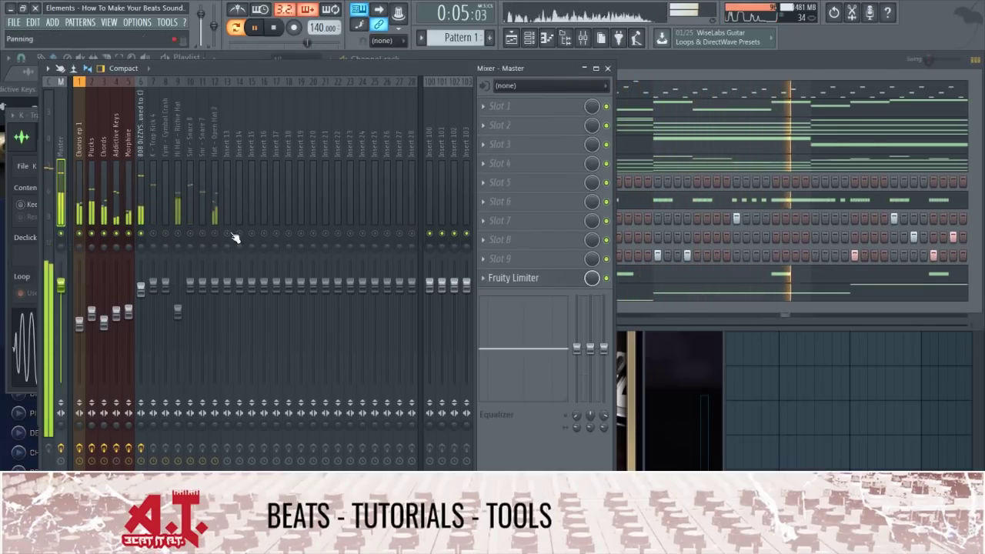
{"action": "key", "text": "space"}
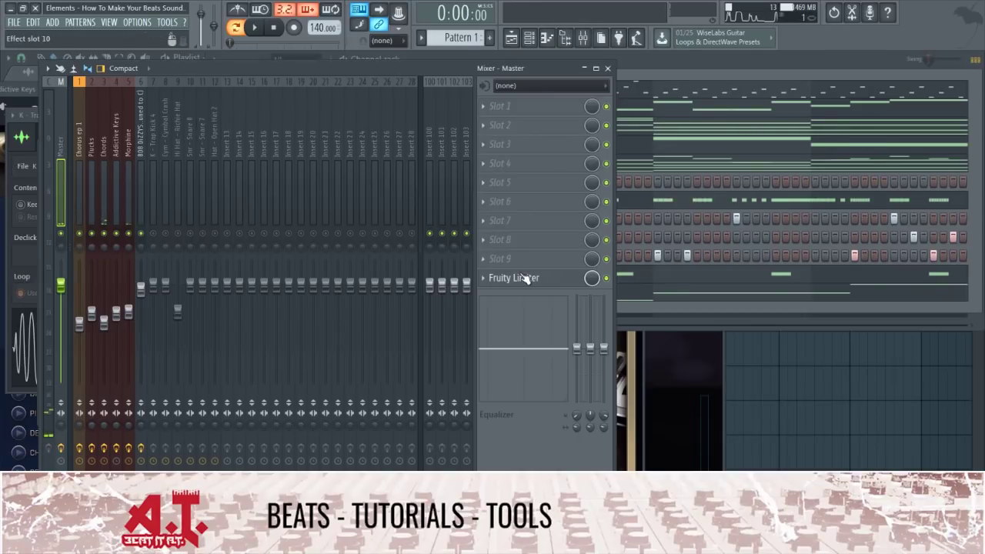
{"action": "left_click", "coordinate": [508, 95]}
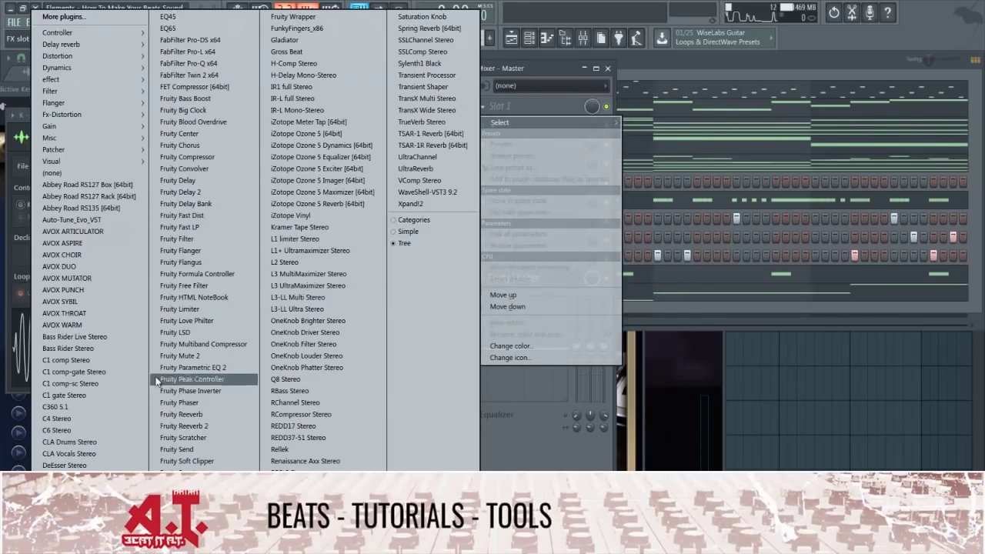
{"action": "left_click", "coordinate": [207, 368]}
{"action": "left_click", "coordinate": [126, 132]}
{"action": "left_click", "coordinate": [145, 130]}
{"action": "left_click", "coordinate": [152, 185]}
Lower the 808 track's volume slightly and load Fruity Parametric EQ 2 into slot 1 of the Trap Kick 4 track.
{"action": "left_click_drag", "start_coordinate": [140, 292], "coordinate": [140, 295]}
{"action": "left_click", "coordinate": [164, 181]}
{"action": "left_click", "coordinate": [156, 177]}
{"action": "left_click", "coordinate": [483, 107]}
{"action": "mouse_move", "coordinate": [486, 122]}
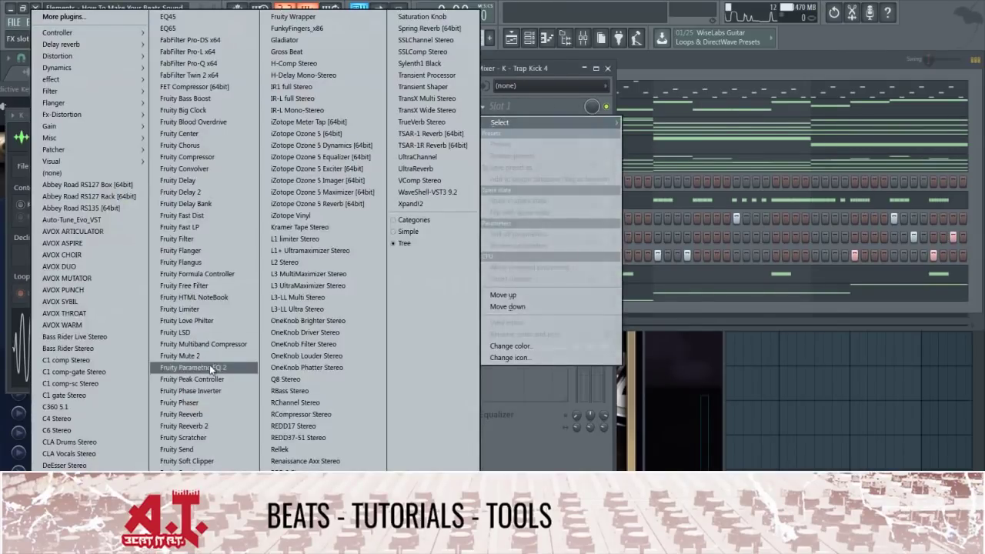
{"action": "left_click", "coordinate": [223, 369]}
Shape the kick's EQ by raising band 1 at a slightly higher frequency and cutting band 7 down into the mids, and close it.
{"action": "left_click_drag", "start_coordinate": [160, 310], "coordinate": [174, 296]}
{"action": "key", "text": "space"}
{"action": "left_click_drag", "start_coordinate": [323, 310], "coordinate": [273, 347]}
{"action": "left_click", "coordinate": [488, 210]}
Load Maximus into slot 2 of the Trap Kick 4 track, apply its Kick pump preset, play the pattern and close the plugin.
{"action": "left_click", "coordinate": [500, 124]}
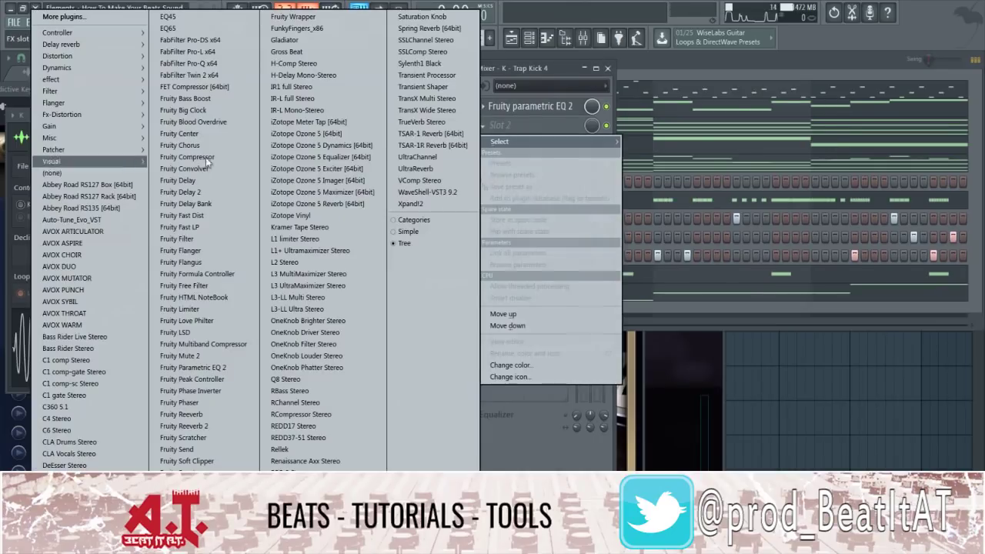
{"action": "mouse_move", "coordinate": [94, 70]}
{"action": "left_click", "coordinate": [197, 111]}
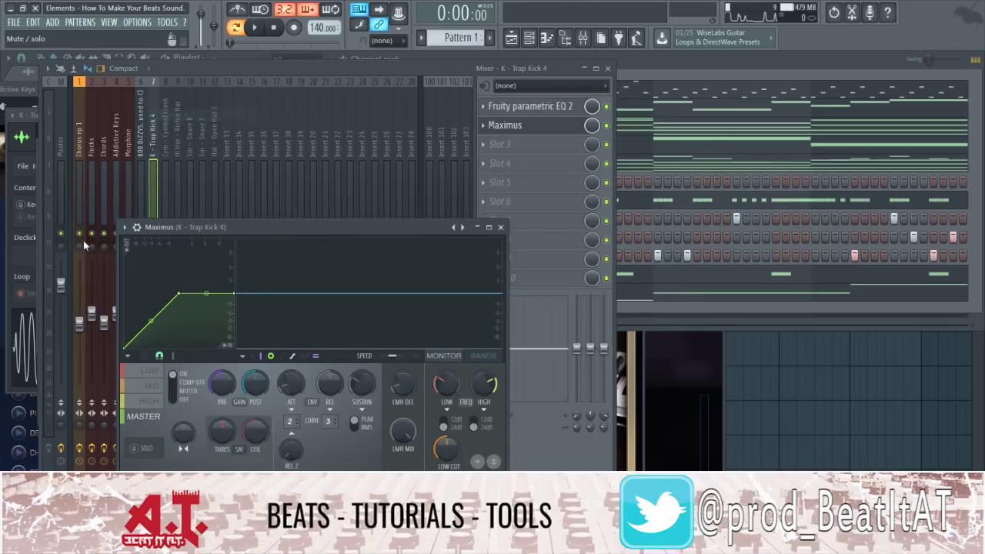
{"action": "left_click", "coordinate": [124, 227]}
{"action": "mouse_move", "coordinate": [185, 263]}
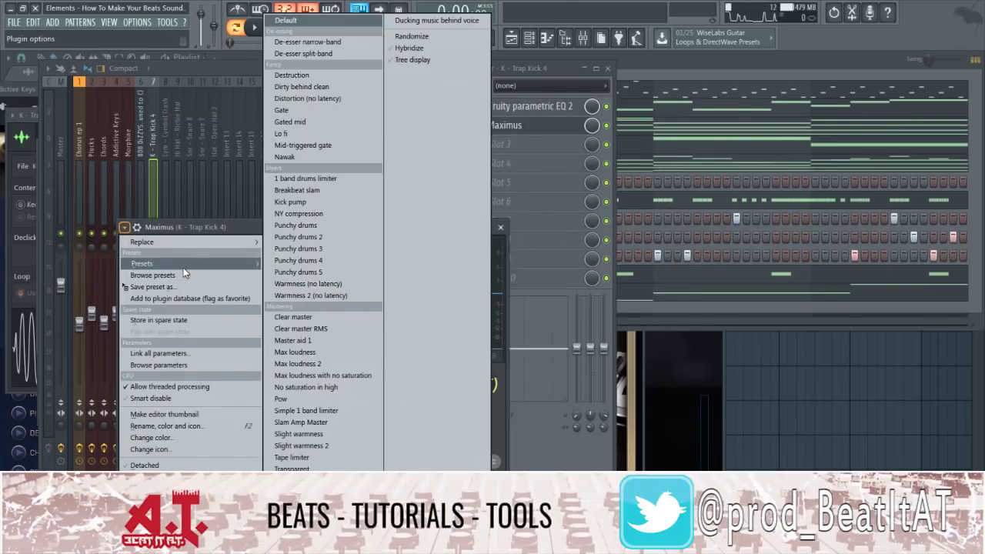
{"action": "left_click", "coordinate": [323, 201]}
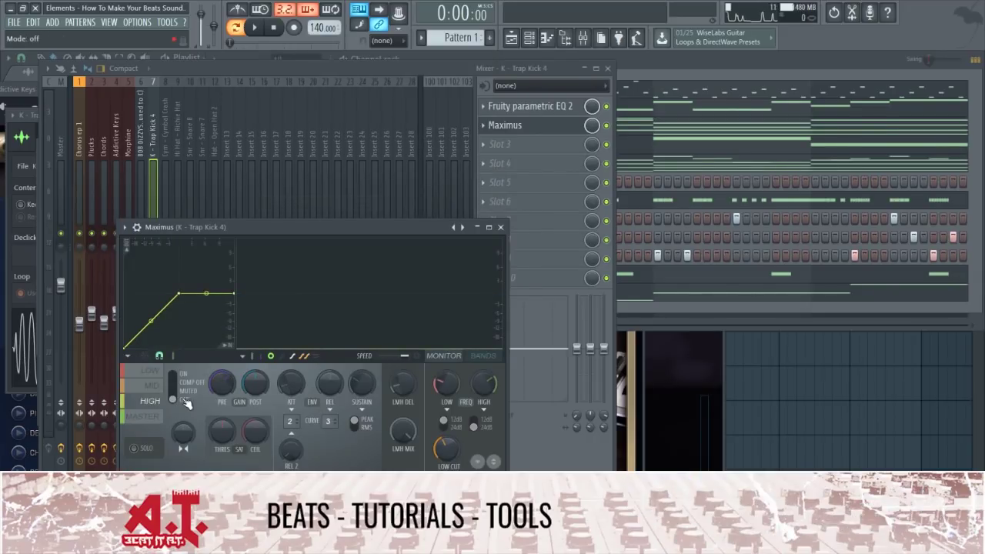
{"action": "key", "text": "space"}
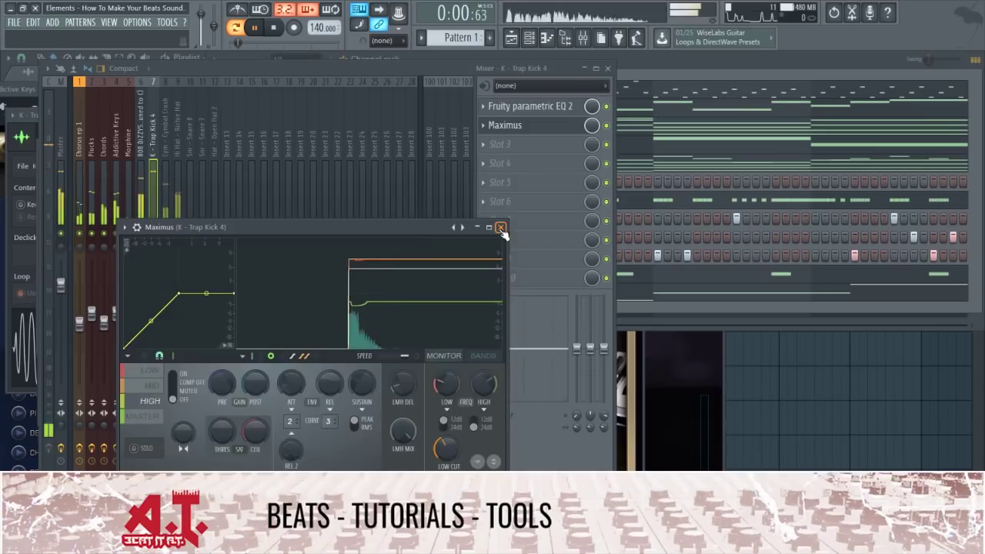
{"action": "left_click", "coordinate": [500, 227]}
Set the 808 track's volume to 93% (-1.5 dB), lower the Cymbal Crash track's volume, and stop playback.
{"action": "left_click_drag", "start_coordinate": [153, 287], "coordinate": [141, 293]}
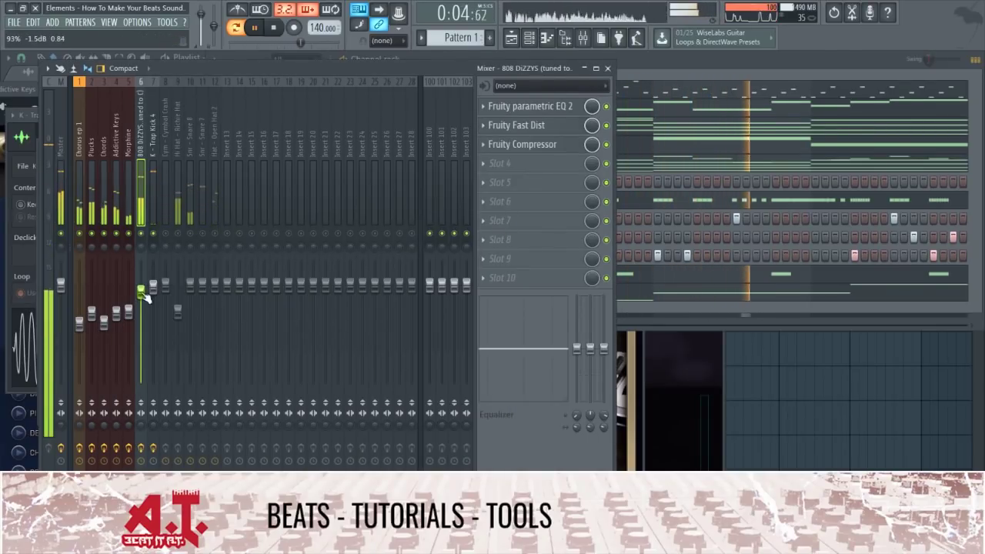
{"action": "left_click_drag", "start_coordinate": [166, 284], "coordinate": [165, 302]}
{"action": "key", "text": "space"}
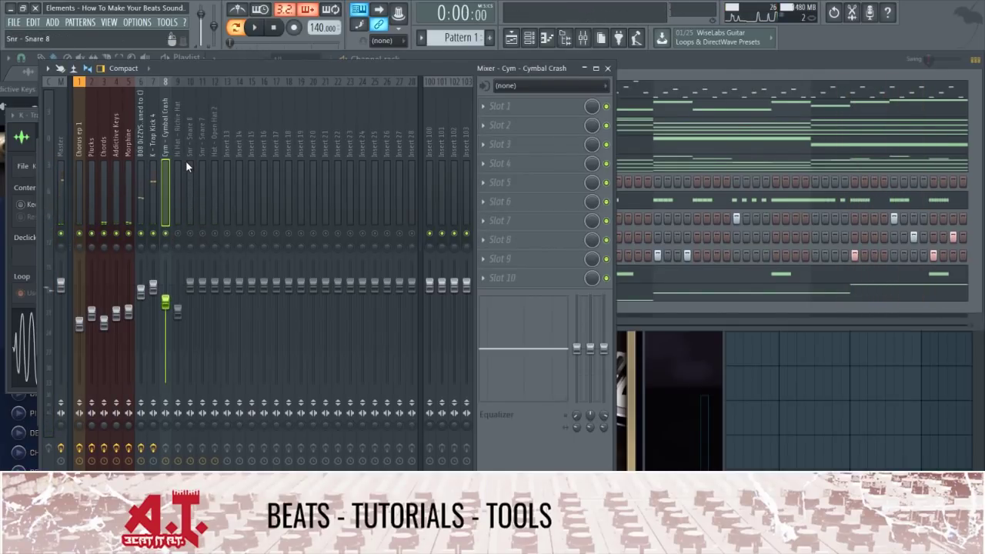
Play the pattern, load Fruity Parametric EQ 2 into slot 1 of the Cymbal Crash track, and stop playback.
{"action": "key", "text": "space"}
{"action": "left_click", "coordinate": [503, 105]}
{"action": "mouse_move", "coordinate": [491, 121]}
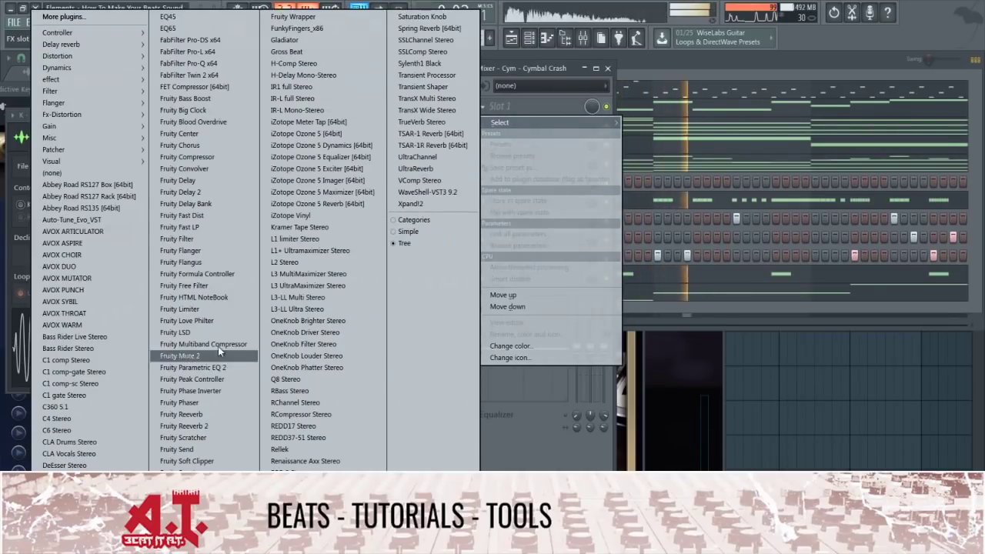
{"action": "left_click", "coordinate": [228, 368]}
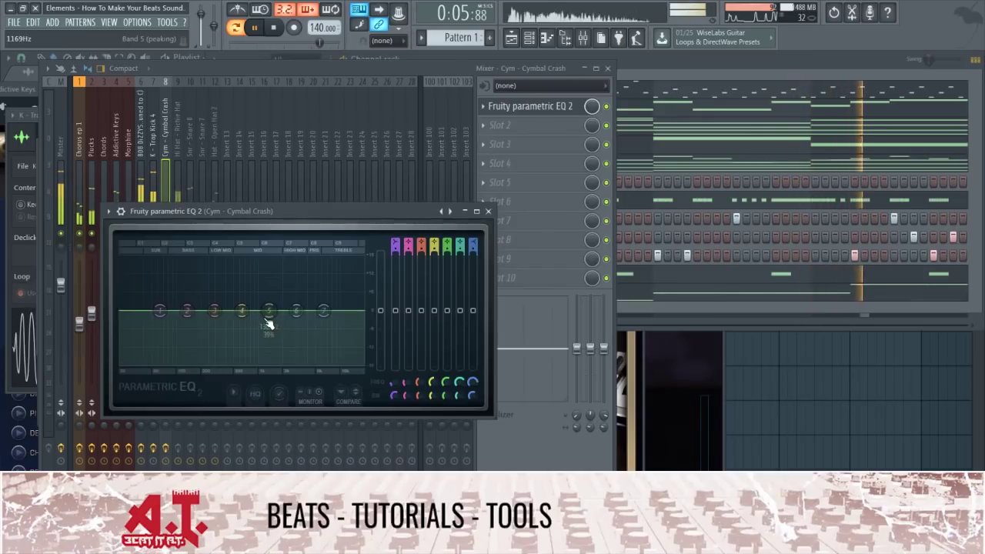
{"action": "key", "text": "space"}
Cut the Cymbal Crash EQ's band 1 at a higher frequency, shift band 6 towards the treble, and close the EQ.
{"action": "left_click_drag", "start_coordinate": [160, 311], "coordinate": [182, 325]}
{"action": "left_click_drag", "start_coordinate": [296, 311], "coordinate": [339, 313]}
{"action": "mouse_move", "coordinate": [182, 325]}
{"action": "left_mouse_down"}
{"action": "mouse_move", "coordinate": [211, 341]}
{"action": "mouse_move", "coordinate": [196, 334]}
{"action": "left_mouse_up"}
{"action": "left_click", "coordinate": [487, 211]}
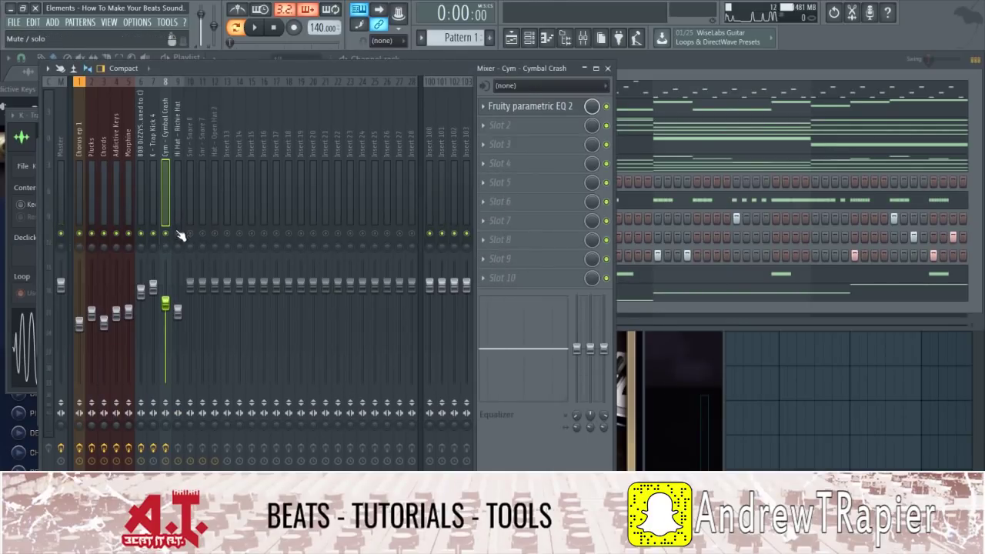
Lower the Hi Hat track's volume slightly and load Fruity Parametric EQ 2 into slot 1 of the Snare 8 track.
{"action": "left_click", "coordinate": [179, 321]}
{"action": "left_click", "coordinate": [187, 192]}
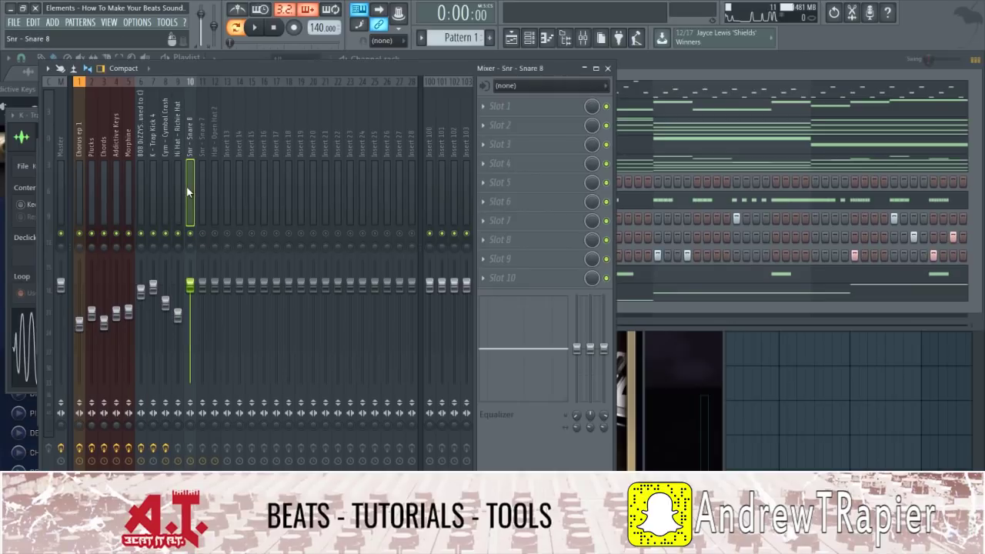
{"action": "left_click", "coordinate": [498, 116]}
{"action": "left_click", "coordinate": [231, 377]}
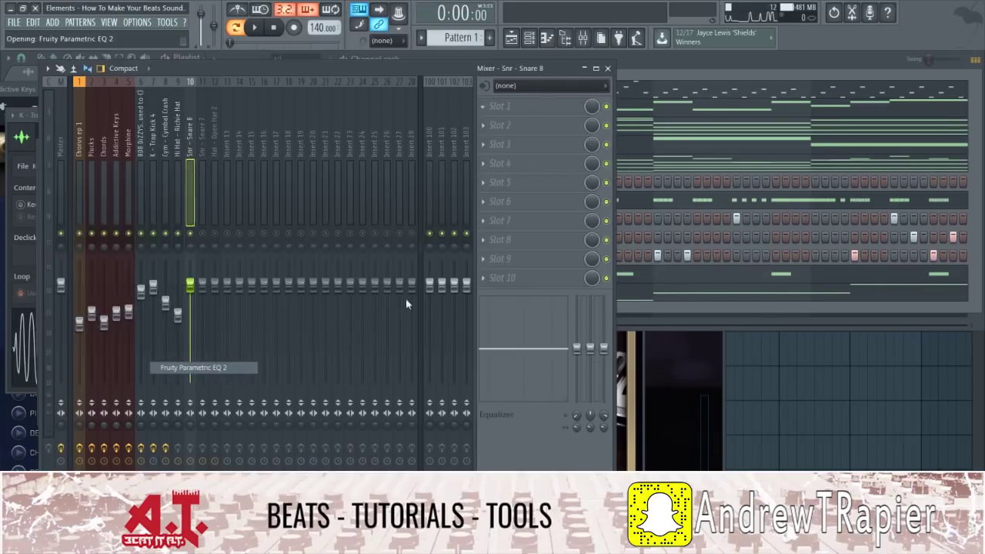
Shape the Snare 8 EQ with a low cut on band 1, boosts on bands 5 and 6 and a slight cut on band 7, and close it.
{"action": "mouse_move", "coordinate": [332, 177]}
{"action": "left_mouse_down"}
{"action": "mouse_move", "coordinate": [333, 201]}
{"action": "mouse_move", "coordinate": [332, 170]}
{"action": "left_mouse_up"}
{"action": "left_click_drag", "start_coordinate": [95, 246], "coordinate": [151, 243]}
{"action": "left_click_drag", "start_coordinate": [177, 246], "coordinate": [177, 247]}
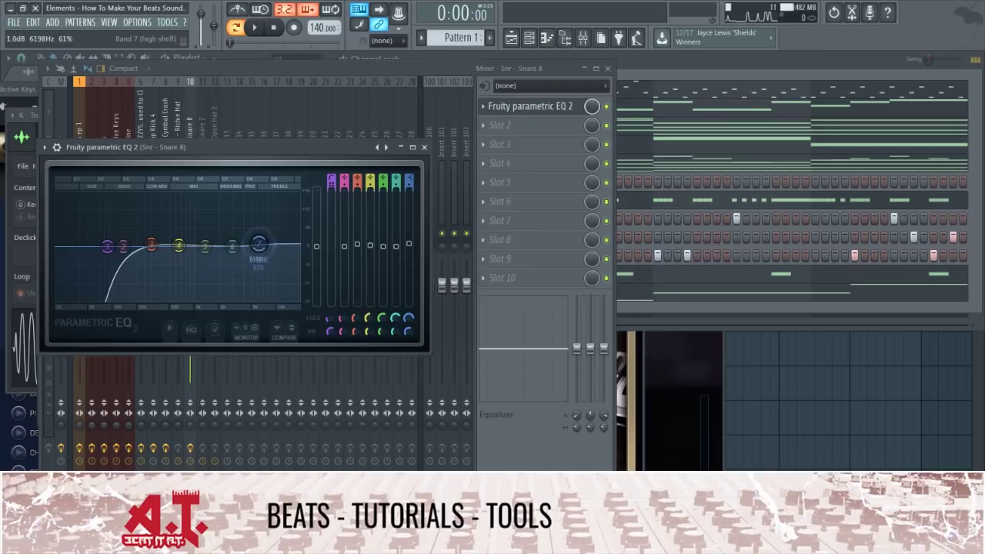
{"action": "key", "text": "space"}
{"action": "left_click_drag", "start_coordinate": [244, 257], "coordinate": [203, 241]}
{"action": "key", "text": "space"}
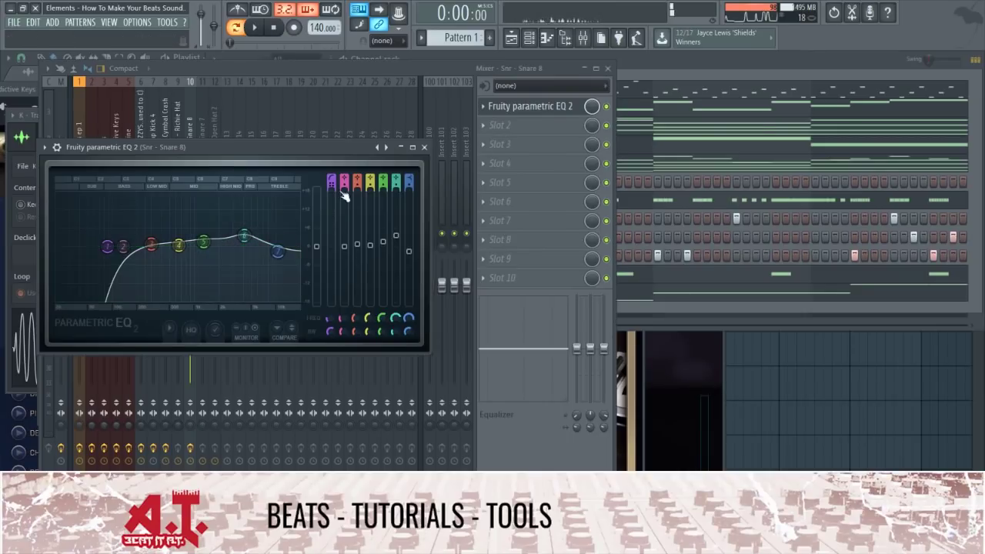
{"action": "left_click", "coordinate": [426, 149]}
Lower the Addictive Keys track's volume.
{"action": "left_click", "coordinate": [128, 208]}
{"action": "left_click", "coordinate": [115, 204]}
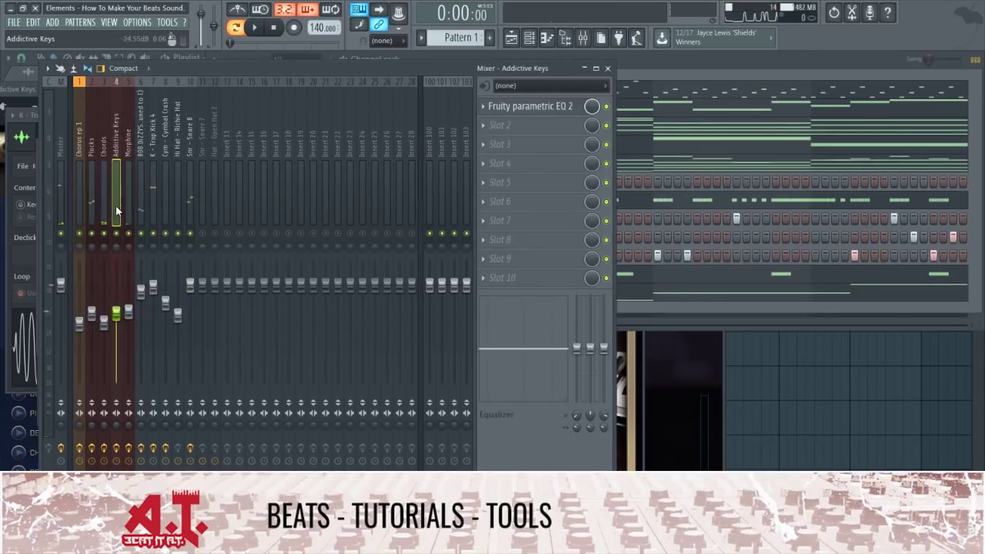
{"action": "left_click_drag", "start_coordinate": [115, 315], "coordinate": [116, 322]}
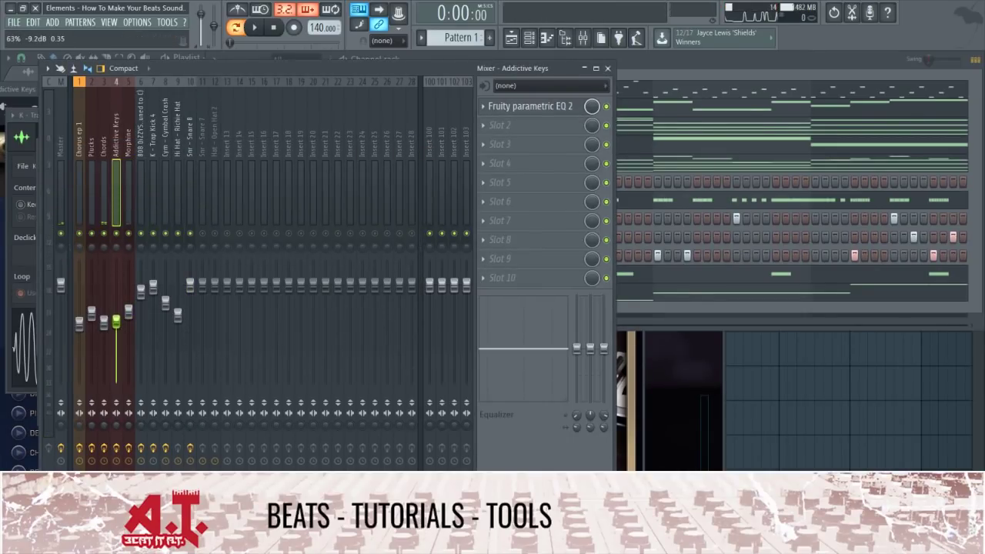
{"action": "left_click", "coordinate": [118, 161]}
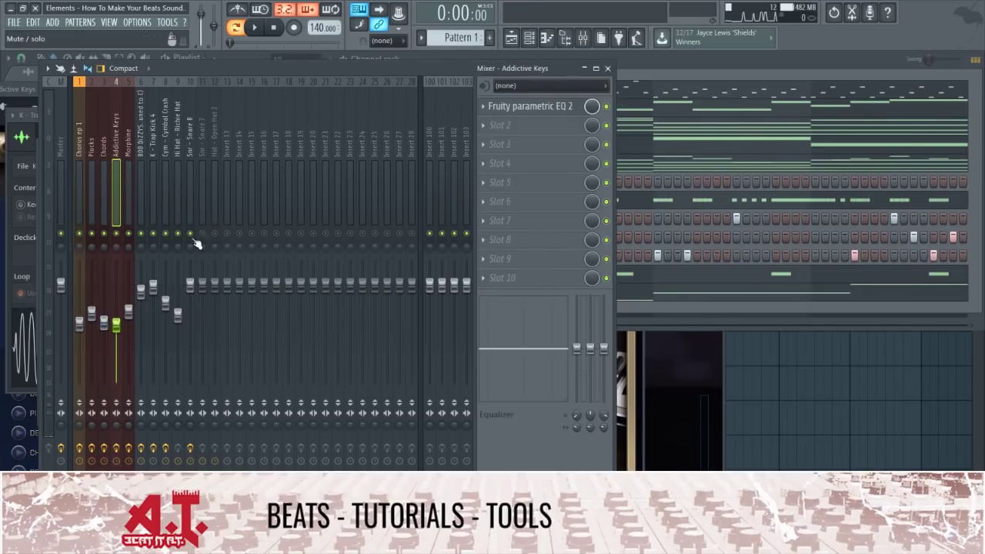
{"action": "left_click", "coordinate": [63, 171]}
{"action": "left_click", "coordinate": [114, 169]}
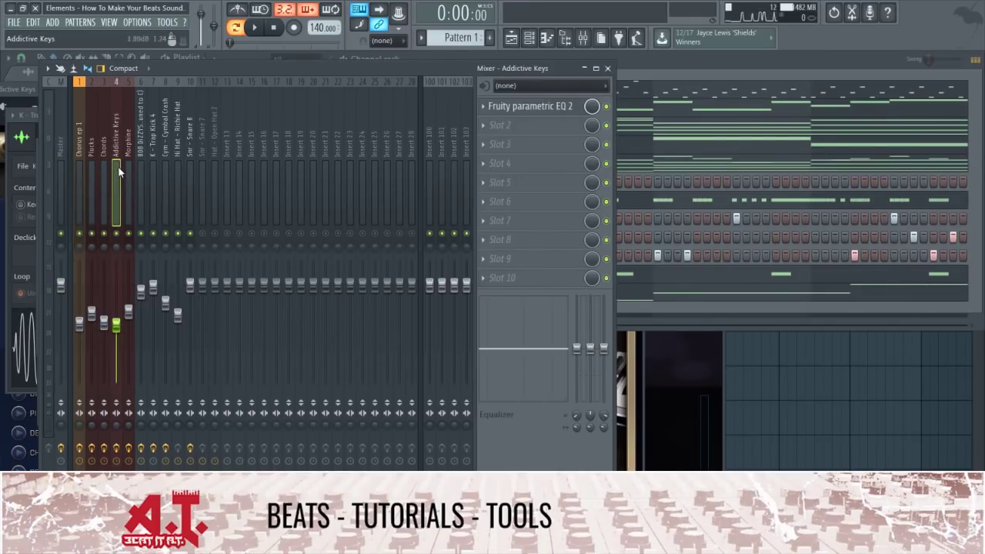
Set the Plucks volume to 67% (-7.9 dB) and Chords to 57% (-10.8 dB), then rebalance Addictive Keys and Morphine during playback.
{"action": "left_click", "coordinate": [106, 175]}
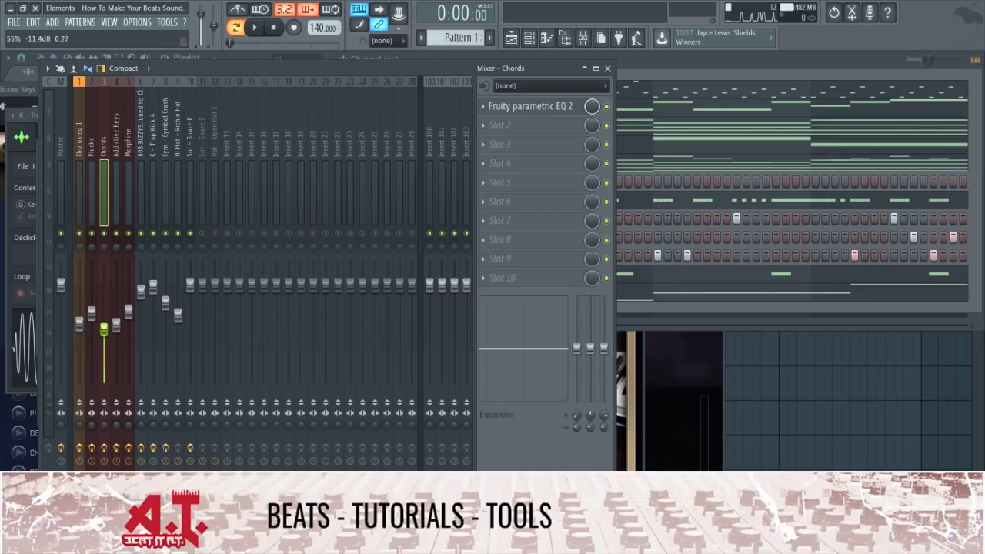
{"action": "left_click", "coordinate": [116, 325]}
{"action": "left_click", "coordinate": [90, 236]}
{"action": "key", "text": "space"}
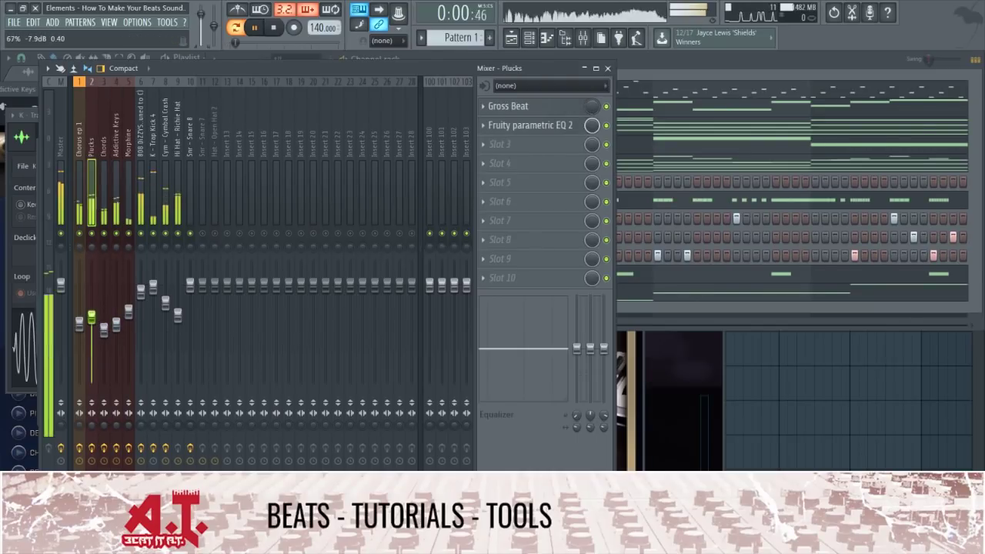
{"action": "left_click", "coordinate": [104, 329]}
{"action": "left_click_drag", "start_coordinate": [128, 311], "coordinate": [117, 311]}
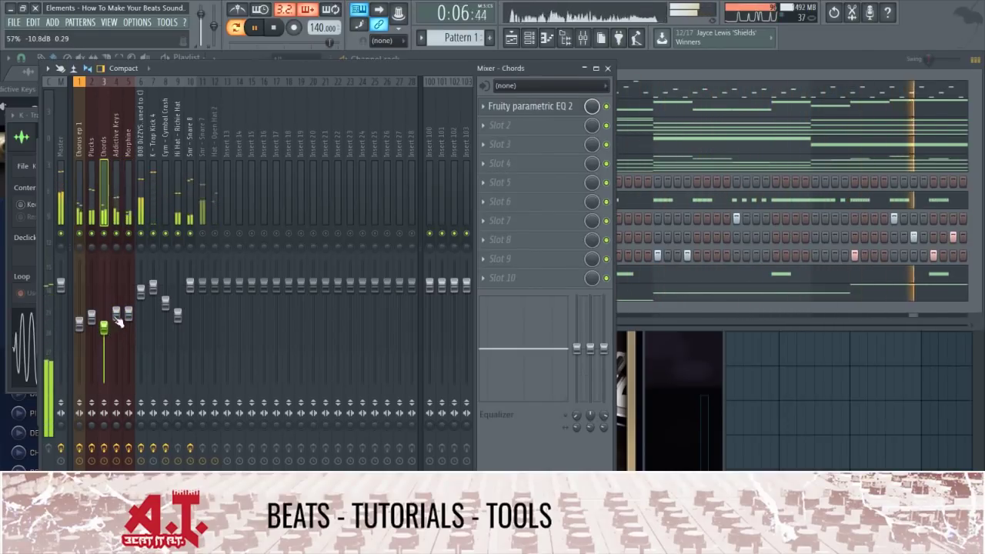
Lower the Snare 8 track's volume slightly while the pattern plays, and stop playback.
{"action": "left_click", "coordinate": [201, 176]}
{"action": "left_click", "coordinate": [190, 187]}
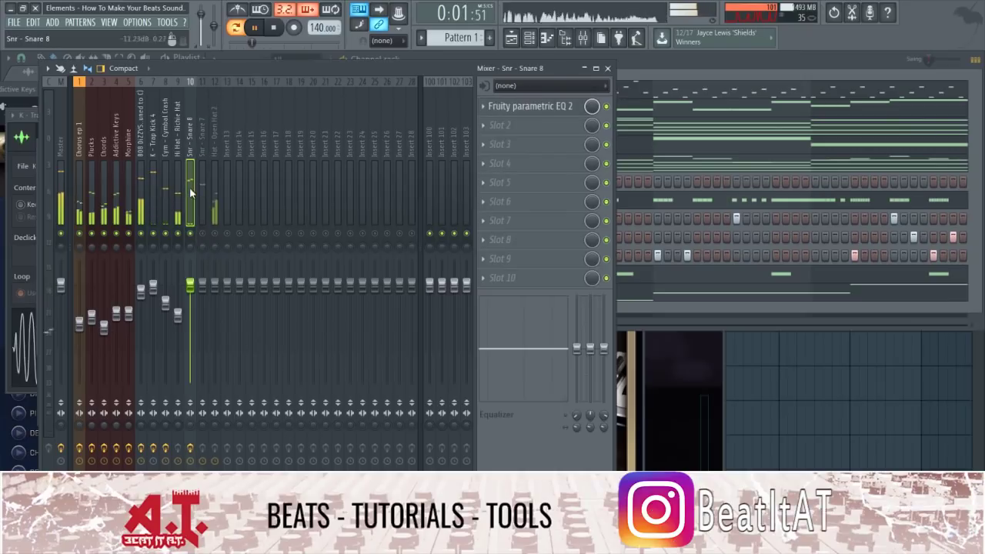
{"action": "left_click_drag", "start_coordinate": [189, 284], "coordinate": [190, 288]}
{"action": "key", "text": "space"}
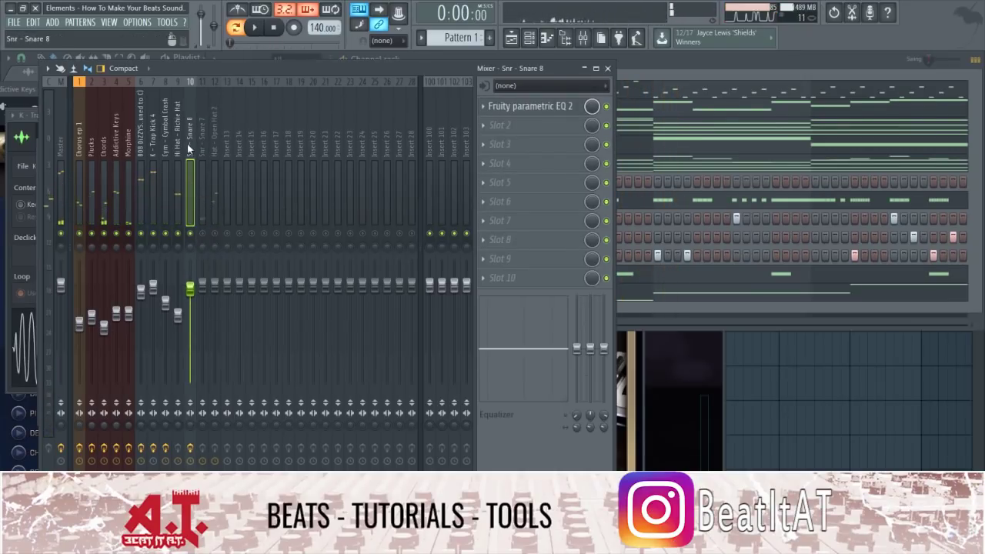
Load Fruity Reeverb 2 into slot 2 of the Snare 8 track.
{"action": "left_click", "coordinate": [483, 130]}
{"action": "mouse_move", "coordinate": [484, 147]}
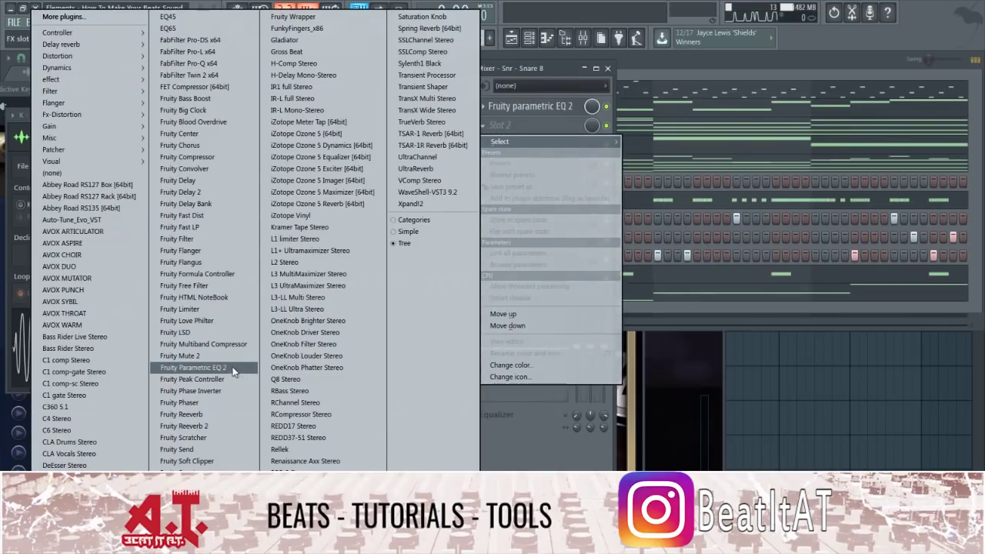
{"action": "left_click", "coordinate": [224, 426]}
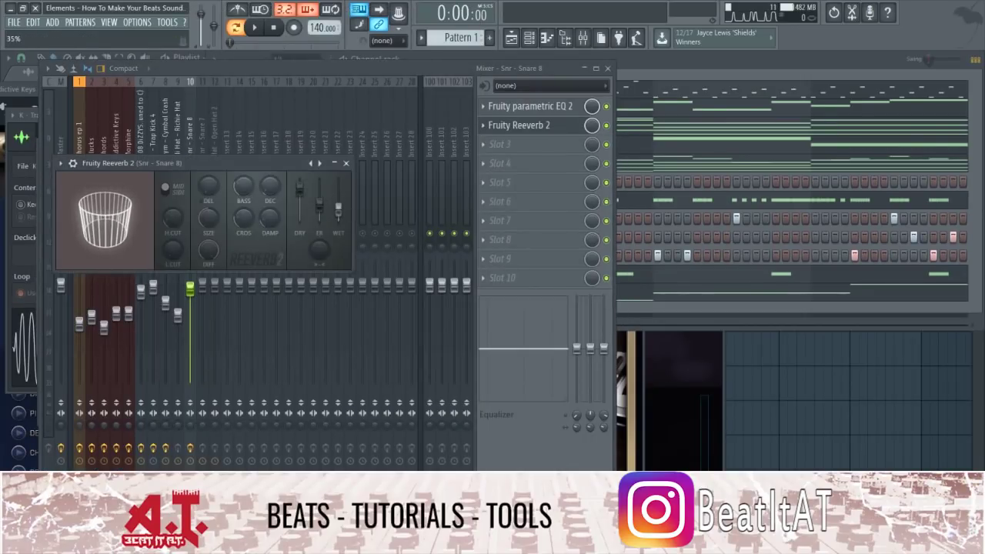
Reduce the bass of the Snare 8 reverb and adjust its stereo separation, audition it with the pattern, and close the plugin.
{"action": "mouse_move", "coordinate": [244, 186]}
{"action": "left_mouse_down"}
{"action": "mouse_move", "coordinate": [243, 198]}
{"action": "mouse_move", "coordinate": [269, 198]}
{"action": "mouse_move", "coordinate": [243, 201]}
{"action": "left_mouse_up"}
{"action": "left_click_drag", "start_coordinate": [324, 254], "coordinate": [323, 274]}
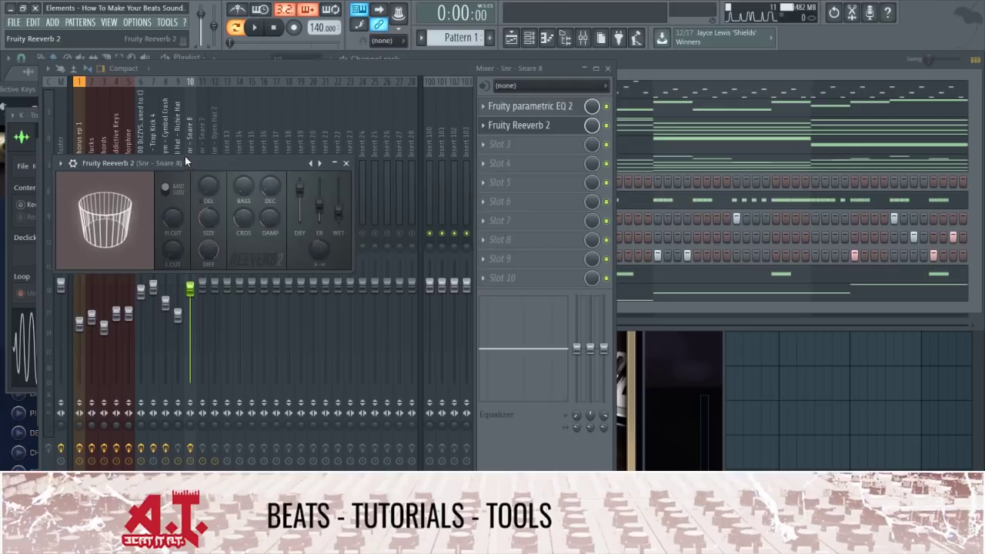
{"action": "left_click_drag", "start_coordinate": [185, 163], "coordinate": [238, 154]}
{"action": "key", "text": "space"}
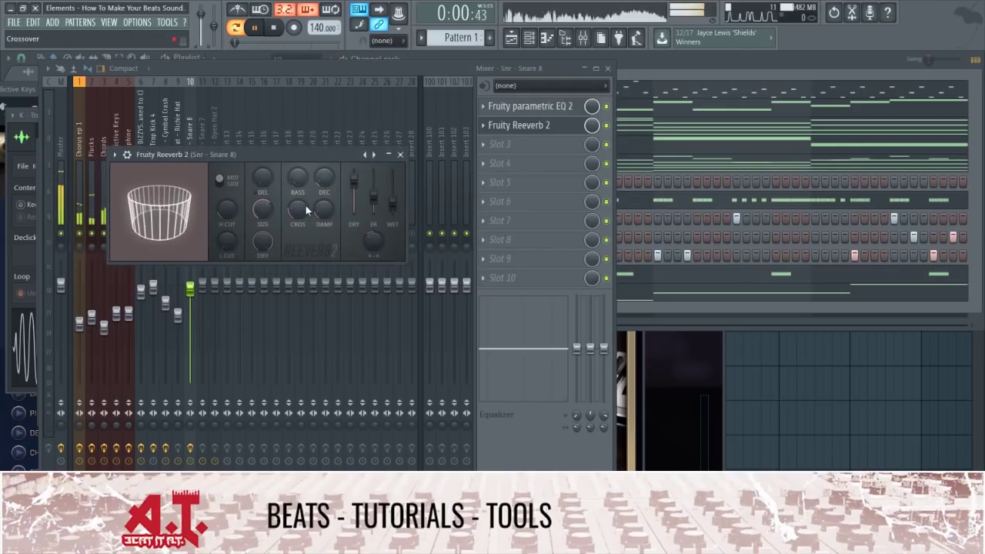
{"action": "left_click", "coordinate": [400, 156]}
{"action": "key", "text": "space"}
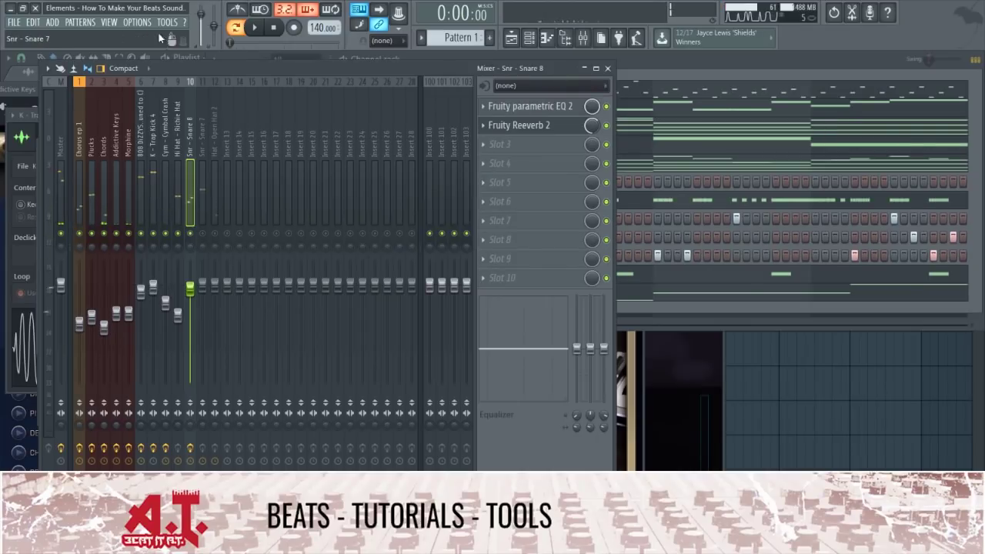
Set the mixer's resampling quality to 64-point sinc in the audio settings.
{"action": "left_click", "coordinate": [141, 22]}
{"action": "left_click", "coordinate": [153, 64]}
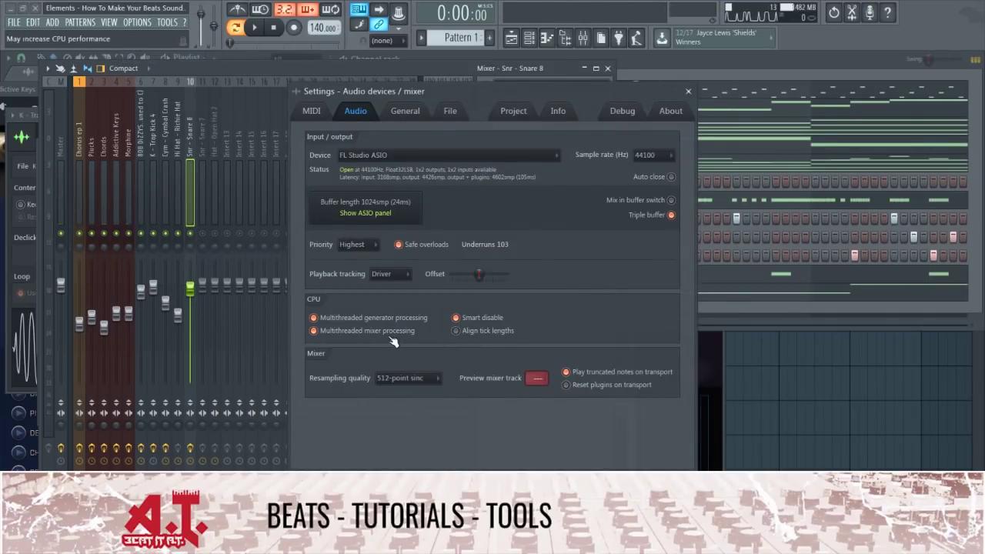
{"action": "left_click", "coordinate": [405, 381]}
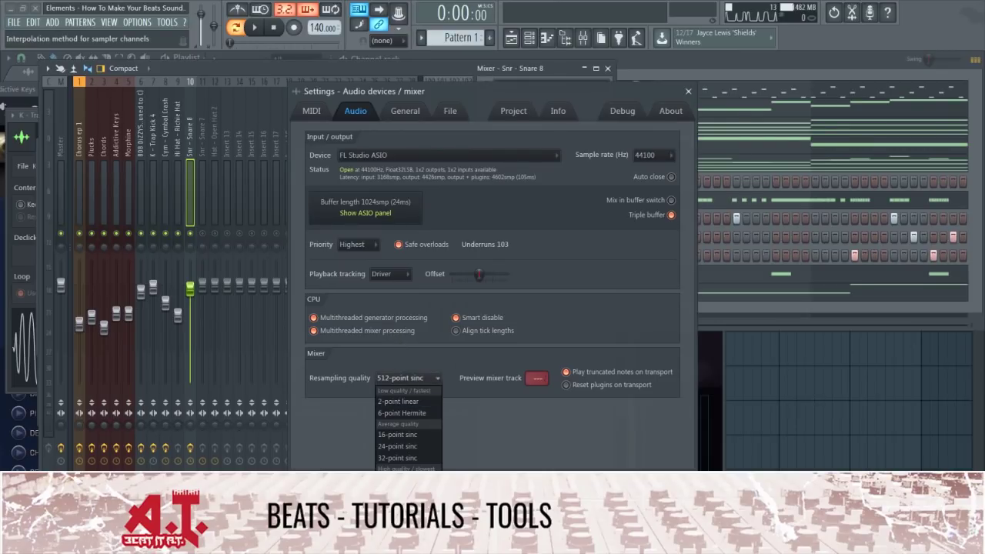
{"action": "left_click", "coordinate": [397, 479]}
{"action": "left_click", "coordinate": [635, 351]}
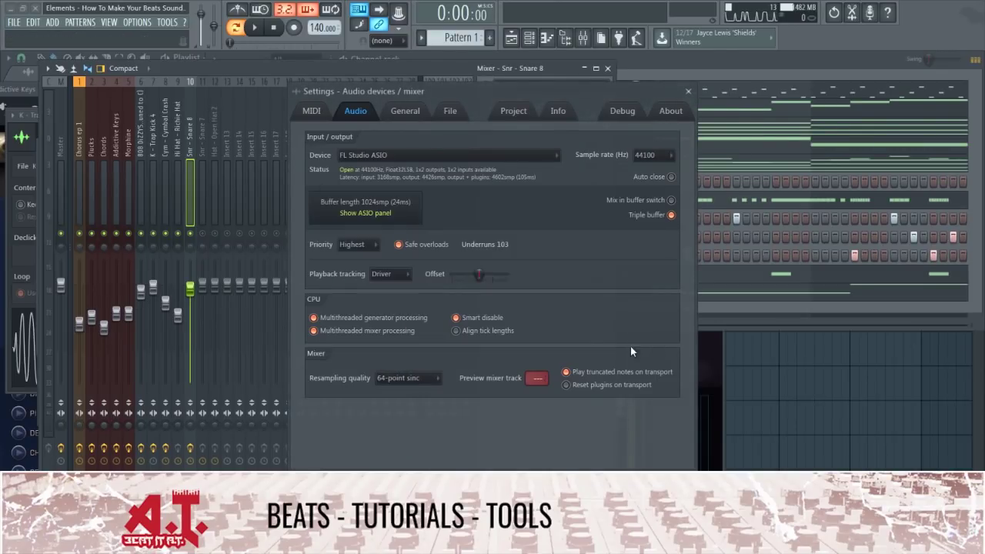
Check the buffer size in the FL Studio ASIO driver settings, and close the driver and audio settings.
{"action": "left_click", "coordinate": [362, 207]}
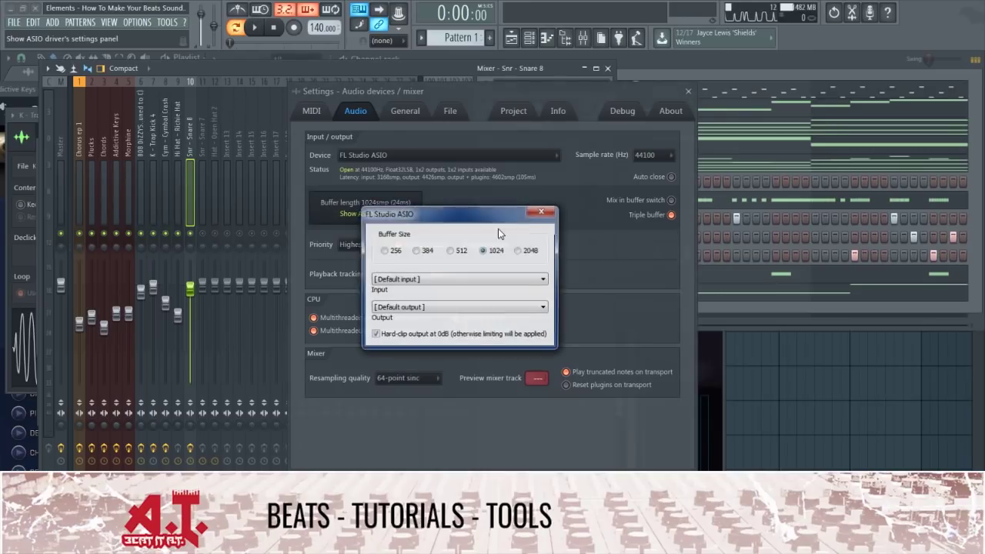
{"action": "left_click", "coordinate": [542, 212]}
{"action": "left_click", "coordinate": [688, 91]}
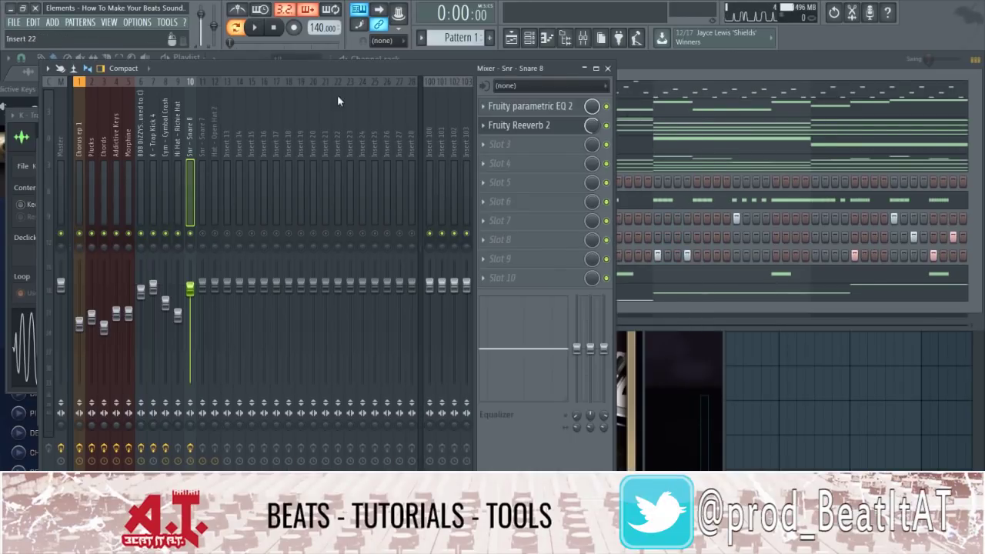
Play the pattern and lower the volume of the Snare 7 track.
{"action": "key", "text": "space"}
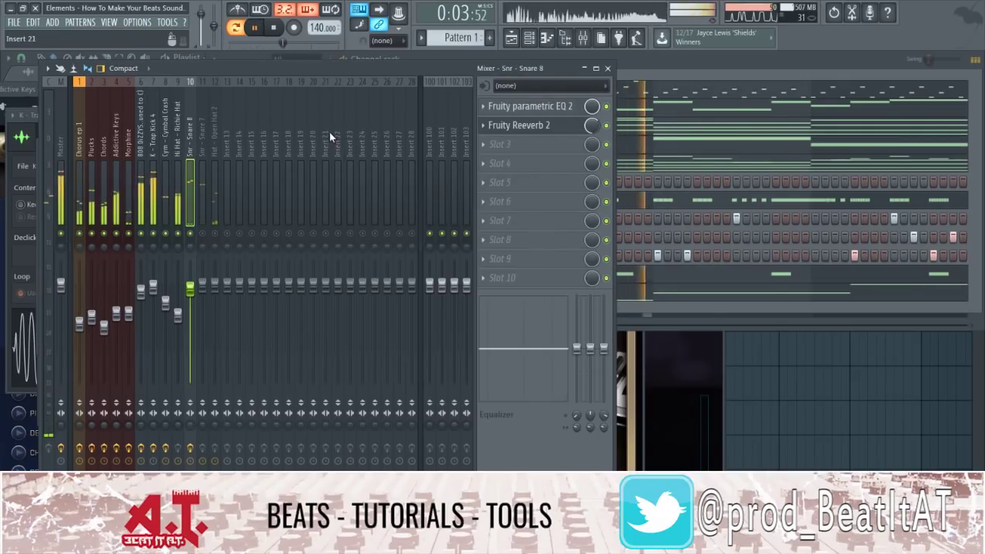
{"action": "left_click", "coordinate": [205, 200]}
{"action": "left_click_drag", "start_coordinate": [202, 284], "coordinate": [203, 308]}
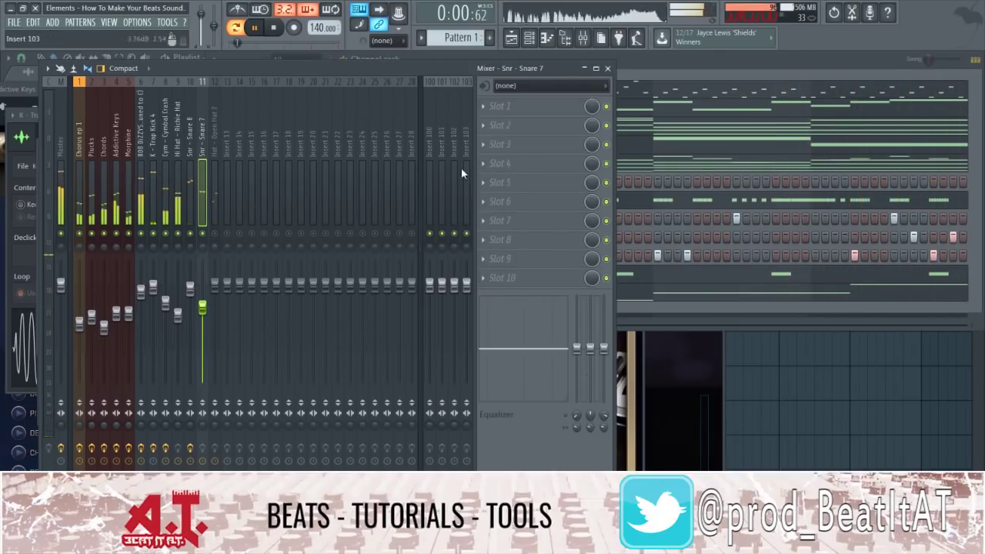
Load Fruity Parametric EQ 2 into slot 1 of the Snare 7 track, roll off the highs and boost band 5 by 1 dB around 1309 Hz.
{"action": "left_click", "coordinate": [500, 106]}
{"action": "left_click", "coordinate": [242, 367]}
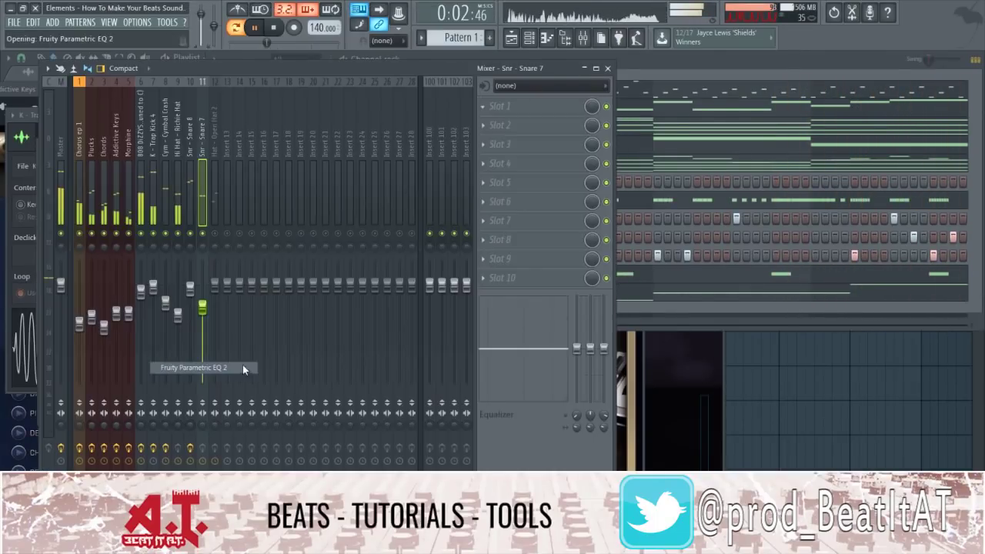
{"action": "left_click_drag", "start_coordinate": [290, 288], "coordinate": [321, 292]}
{"action": "left_click_drag", "start_coordinate": [237, 279], "coordinate": [236, 275]}
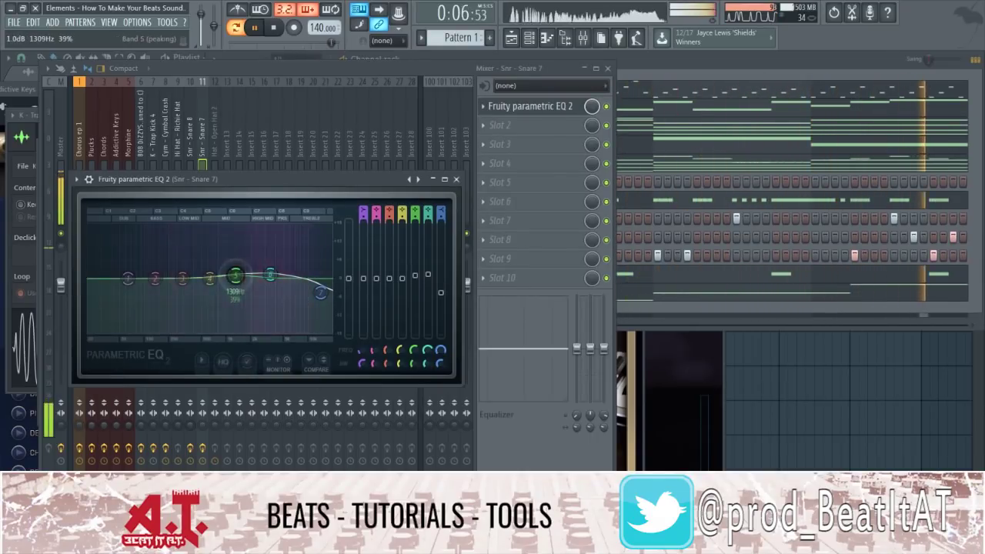
Cut the low end of Snare 7 with band 1, adjust the remaining EQ bands, and close the EQ.
{"action": "left_click_drag", "start_coordinate": [130, 280], "coordinate": [141, 331]}
{"action": "mouse_move", "coordinate": [363, 213]}
{"action": "left_mouse_down"}
{"action": "mouse_move", "coordinate": [363, 227]}
{"action": "mouse_move", "coordinate": [363, 211]}
{"action": "left_mouse_up"}
{"action": "left_click_drag", "start_coordinate": [182, 278], "coordinate": [276, 271]}
{"action": "left_click", "coordinate": [457, 180]}
Load Fruity Reeverb 2 into slot 3 of the Snare 7 track with its bass at 58%, and set the track volume to 75%.
{"action": "left_click", "coordinate": [514, 158]}
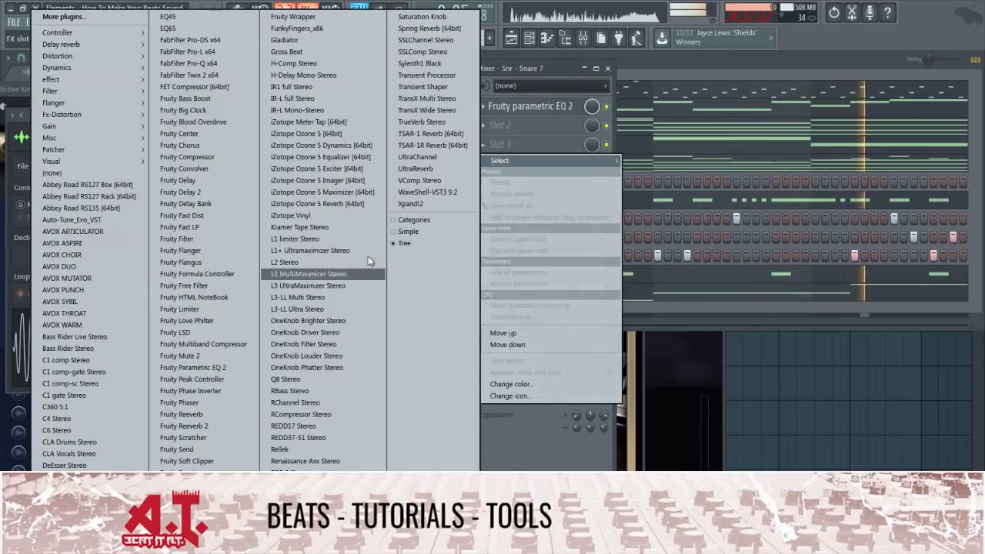
{"action": "left_click", "coordinate": [221, 425]}
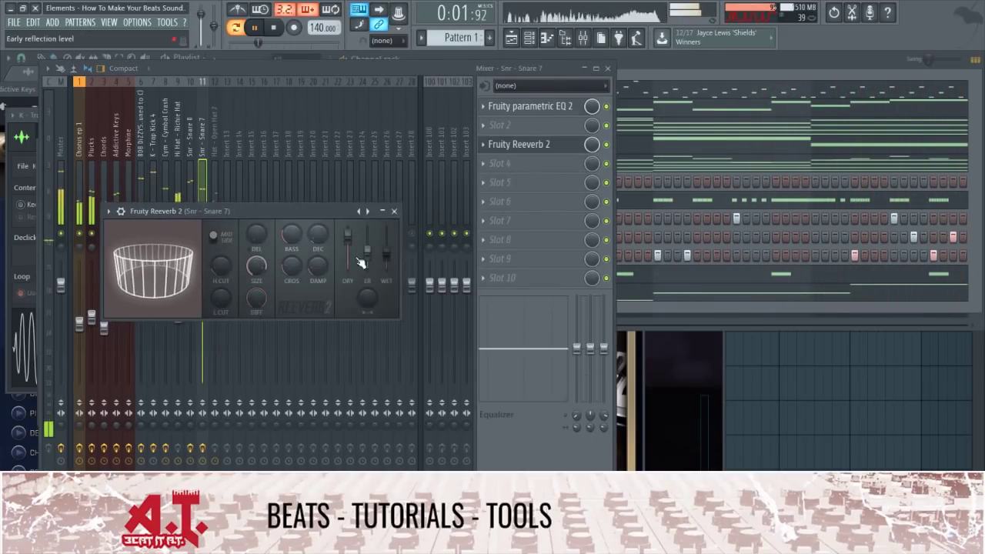
{"action": "left_click_drag", "start_coordinate": [312, 245], "coordinate": [290, 239]}
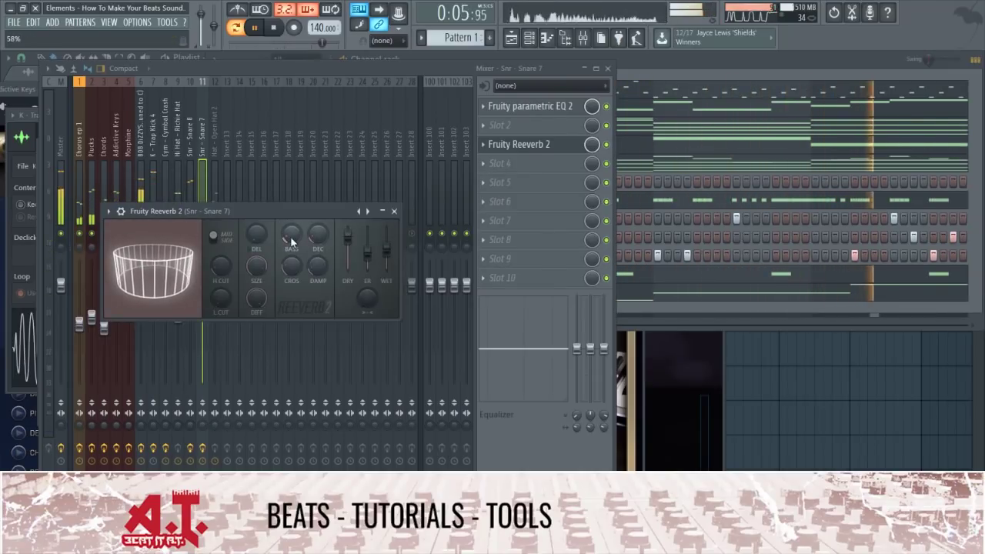
{"action": "left_click", "coordinate": [394, 211]}
{"action": "left_click_drag", "start_coordinate": [202, 282], "coordinate": [202, 309]}
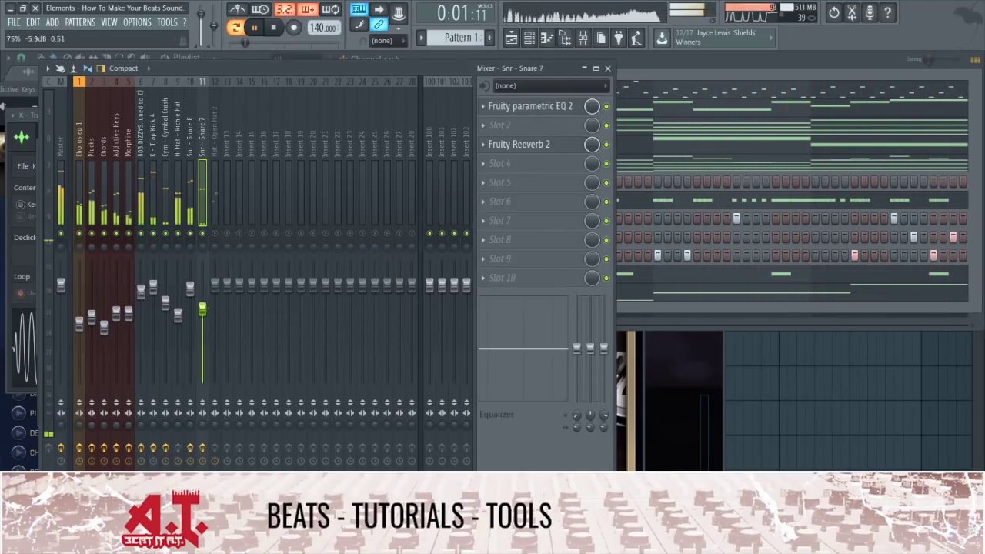
{"action": "key", "text": "space"}
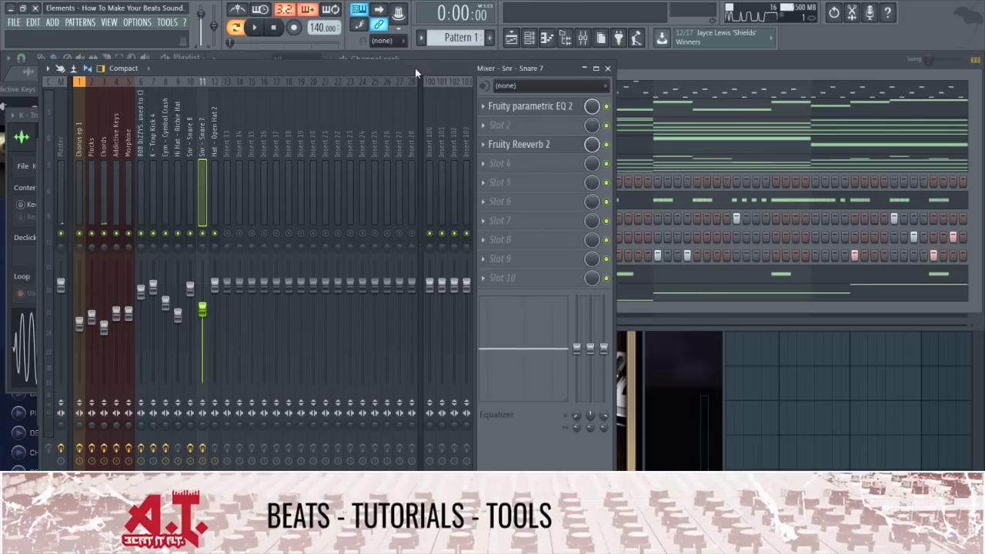
Load Fruity Parametric EQ 2 into slot 1 of the Open Hat 2 track and shape its upper bands.
{"action": "left_click", "coordinate": [214, 176]}
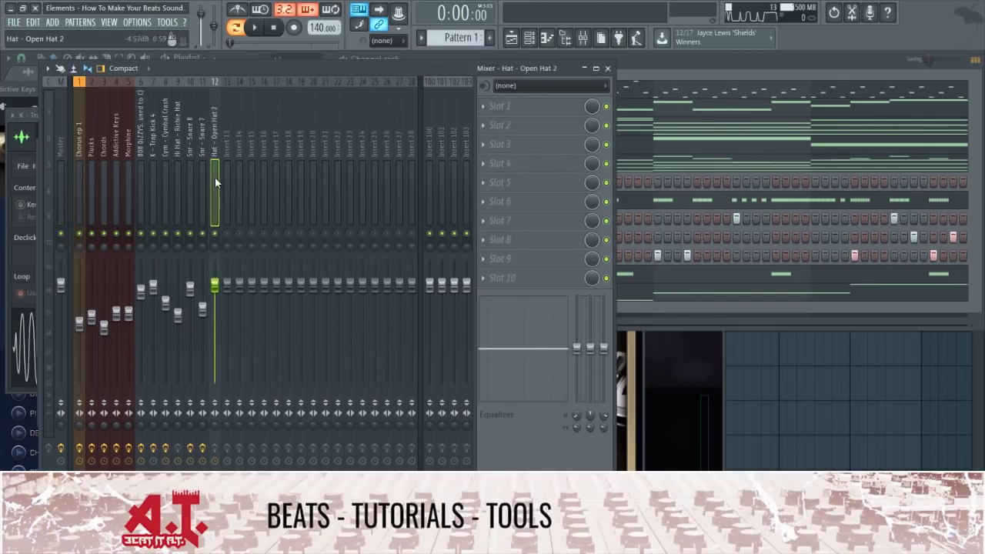
{"action": "left_click", "coordinate": [520, 113]}
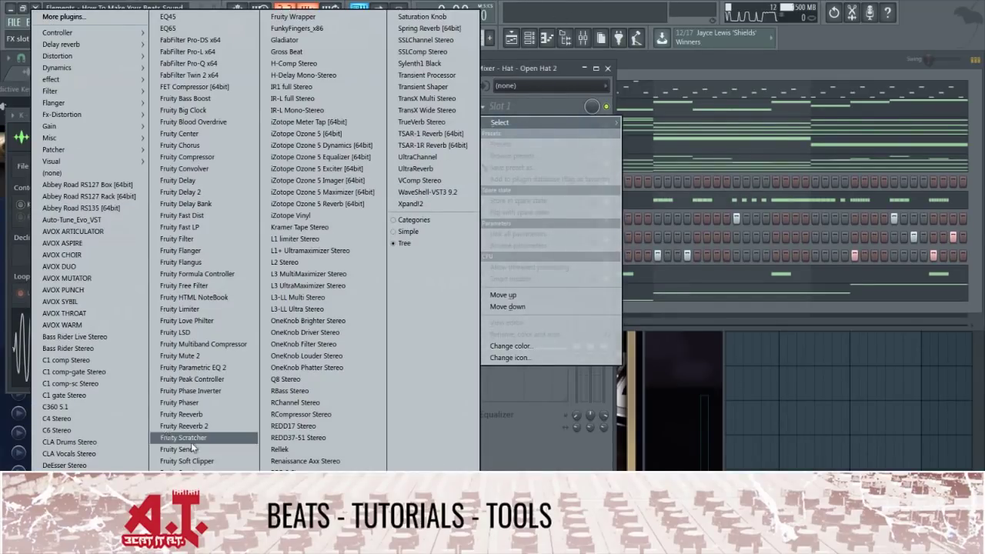
{"action": "left_click", "coordinate": [198, 367]}
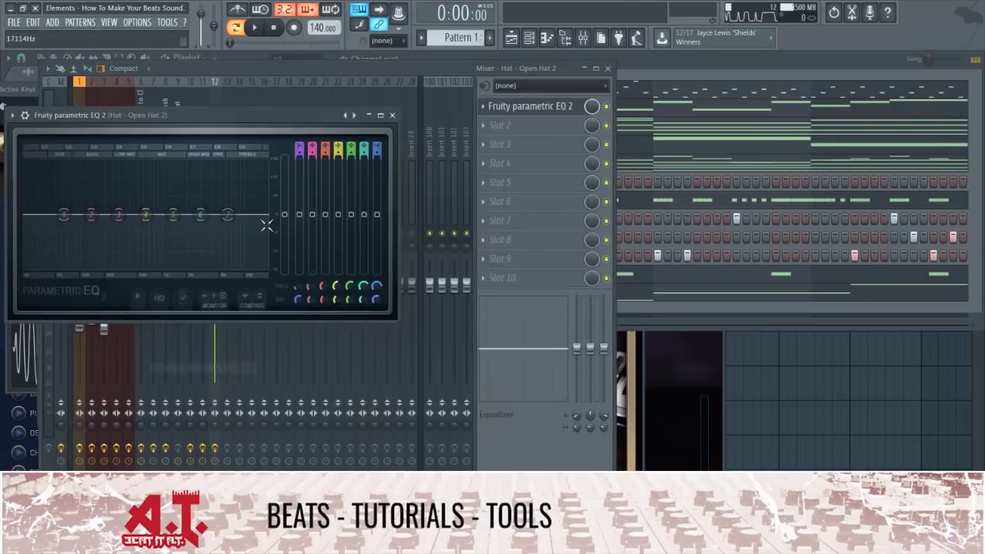
{"action": "left_click_drag", "start_coordinate": [205, 220], "coordinate": [213, 216]}
{"action": "scroll", "coordinate": [301, 146], "scroll_direction": "down", "scroll_amount": 3}
{"action": "scroll", "coordinate": [300, 155], "scroll_direction": "up", "scroll_amount": 3}
With the pattern playing, slightly boost band 4 around 624 Hz and raise the high-pass cutoff to about 120 Hz on Open Hat 2, then close the EQ.
{"action": "key", "text": "space"}
{"action": "left_click_drag", "start_coordinate": [145, 214], "coordinate": [146, 211]}
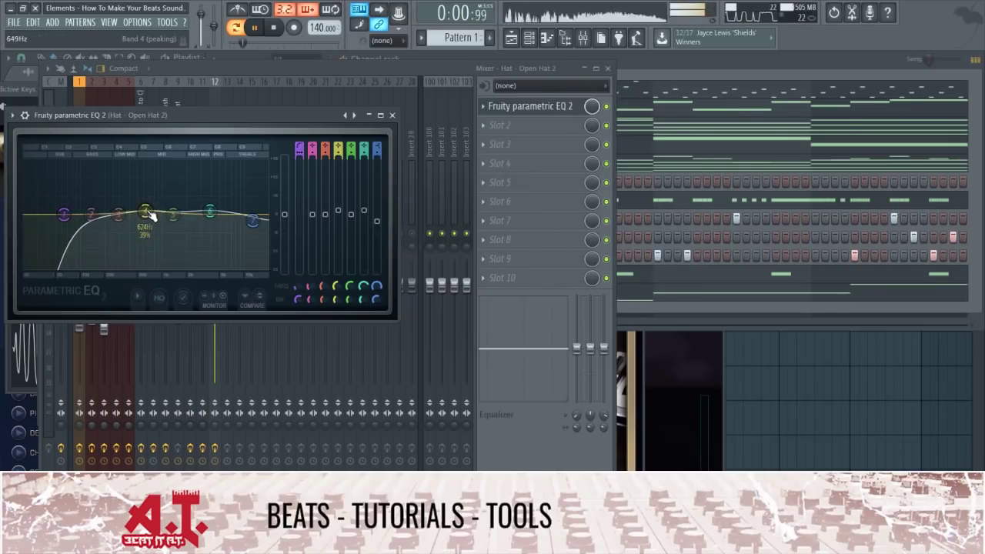
{"action": "left_click_drag", "start_coordinate": [64, 214], "coordinate": [87, 214]}
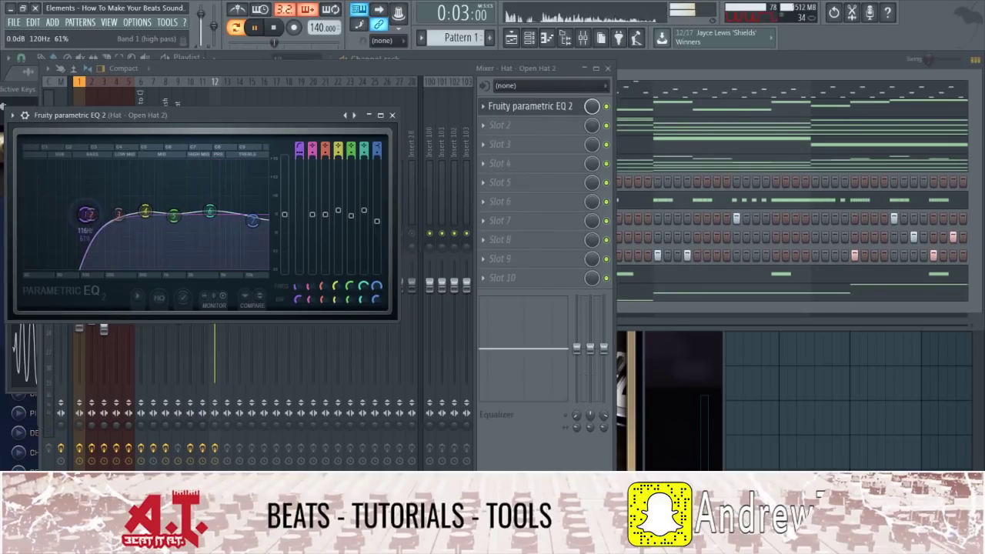
{"action": "left_click", "coordinate": [392, 115]}
Lower the volume of the Open Hat 2 track and briefly solo it to check its sound.
{"action": "left_click_drag", "start_coordinate": [215, 305], "coordinate": [214, 308]}
{"action": "right_click", "coordinate": [216, 233]}
{"action": "right_click", "coordinate": [215, 233]}
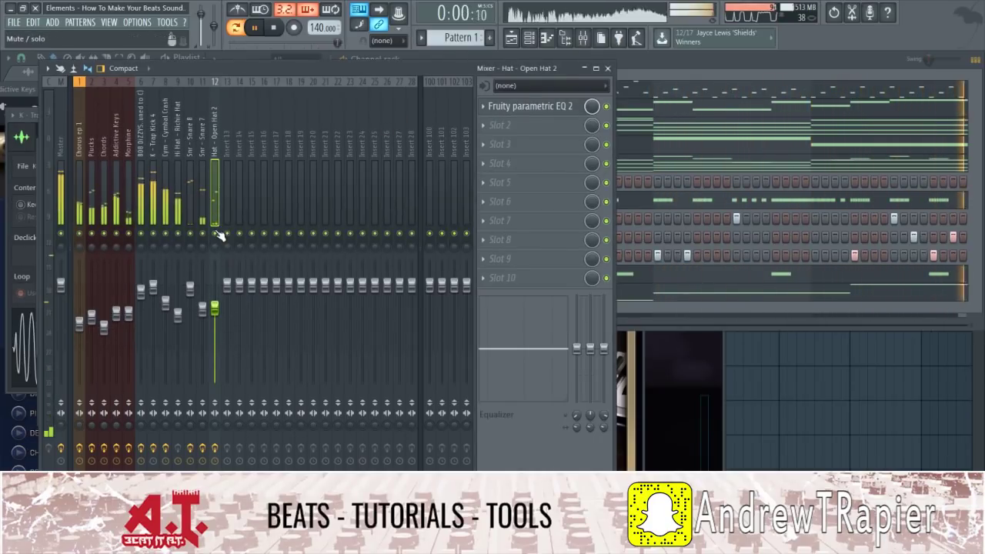
Rebalance the melody tracks by raising Chords, slightly lowering Plucks, and setting Chorus ep 1 to 64% volume.
{"action": "left_click", "coordinate": [124, 248]}
{"action": "left_click", "coordinate": [67, 166]}
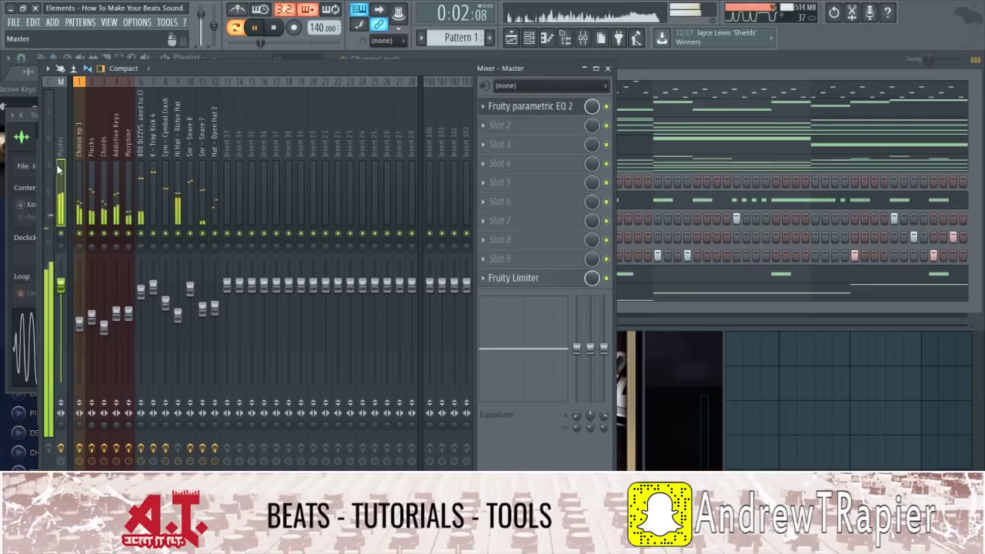
{"action": "left_click", "coordinate": [129, 213]}
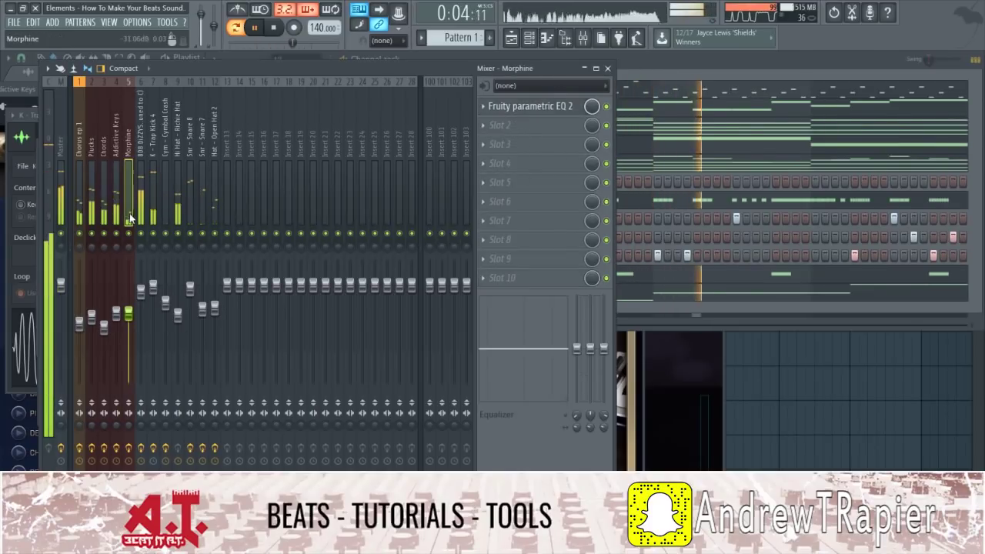
{"action": "left_click", "coordinate": [117, 216]}
{"action": "left_click", "coordinate": [105, 218]}
{"action": "left_click_drag", "start_coordinate": [104, 328], "coordinate": [91, 323]}
{"action": "left_click", "coordinate": [79, 324]}
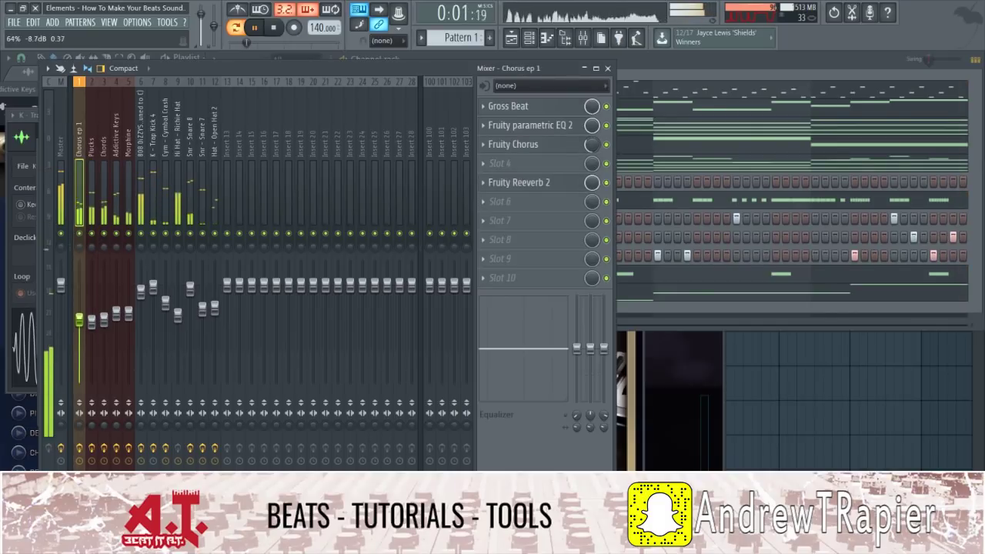
Nudge the Morphine and 808 track volumes up slightly, select the Trap Kick 4 track, and stop playback.
{"action": "left_click", "coordinate": [130, 221]}
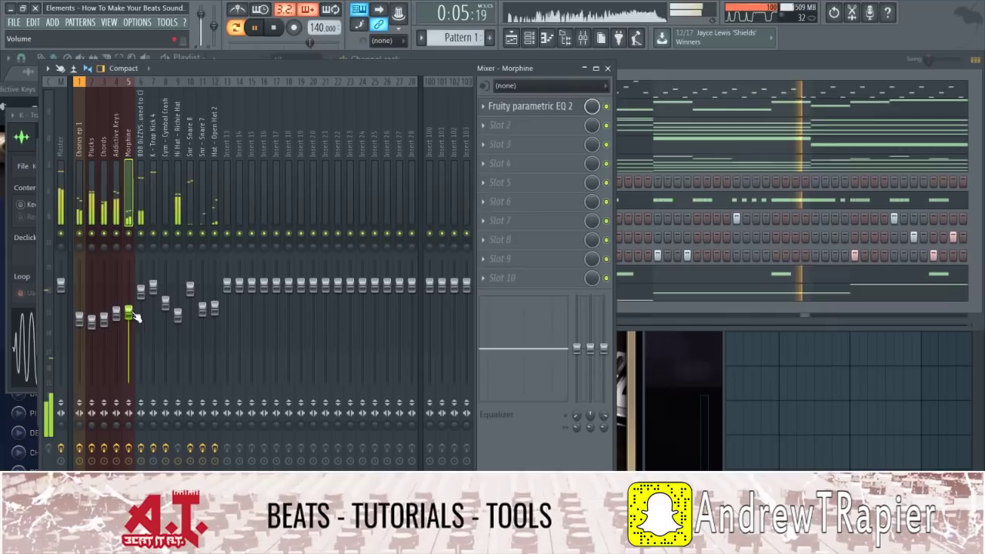
{"action": "left_click", "coordinate": [144, 192]}
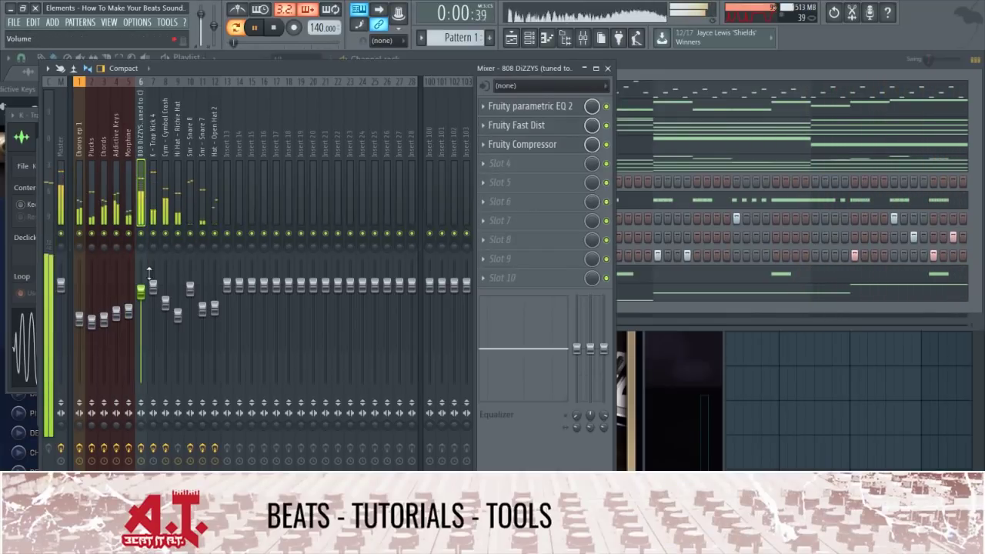
{"action": "left_click", "coordinate": [155, 192]}
{"action": "key", "text": "space"}
Load Soundgoodizer into slot 2 of the Master track.
{"action": "left_click", "coordinate": [63, 173]}
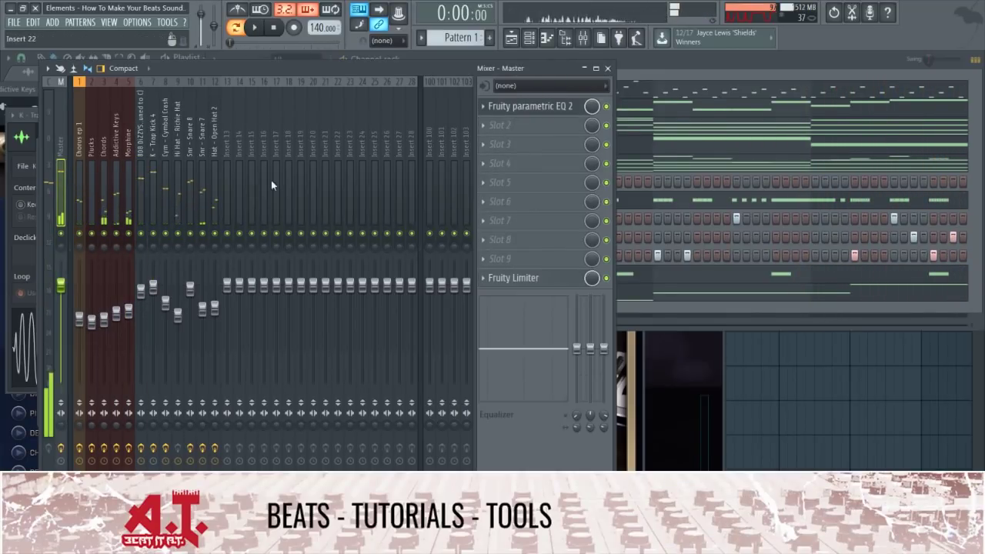
{"action": "left_click", "coordinate": [505, 143]}
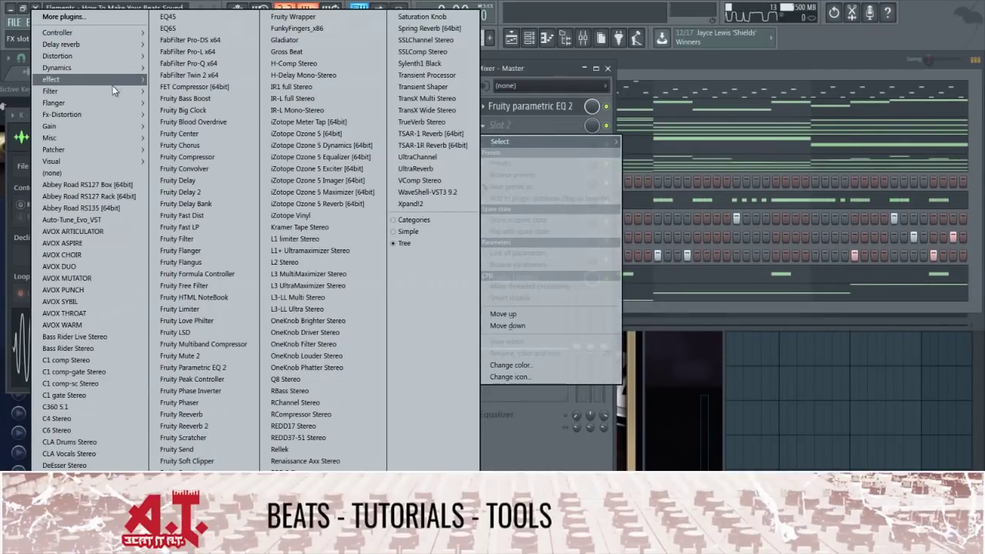
{"action": "mouse_move", "coordinate": [114, 68]}
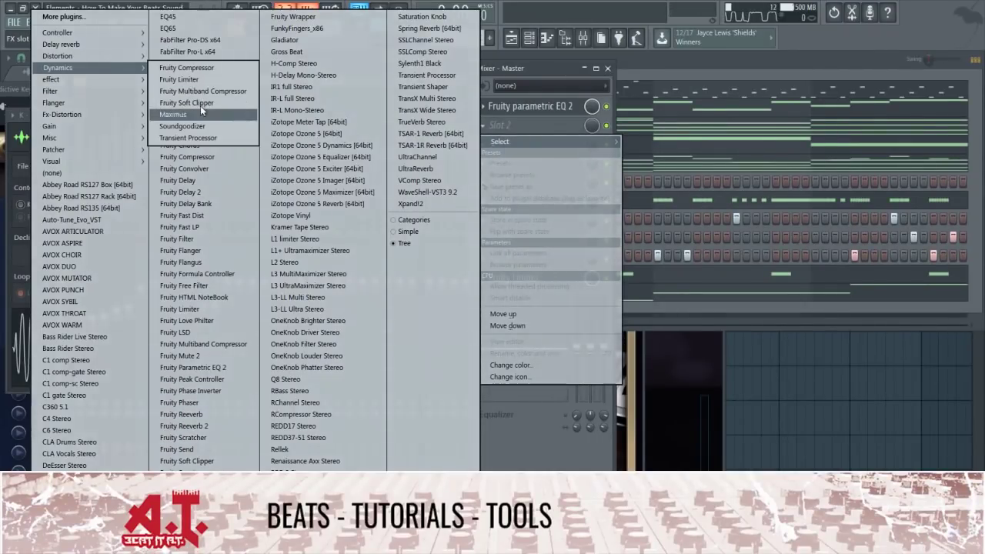
{"action": "left_click", "coordinate": [185, 126]}
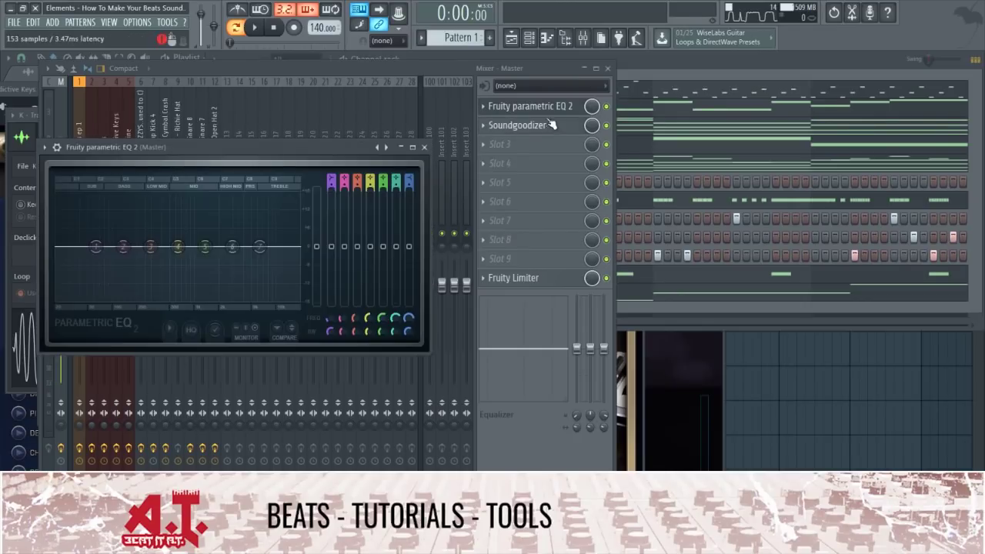
Roll off the extreme lows and highs in the Master track's Fruity Parametric EQ 2, and view the Soundgoodizer briefly.
{"action": "left_click", "coordinate": [553, 113]}
{"action": "left_click", "coordinate": [554, 113]}
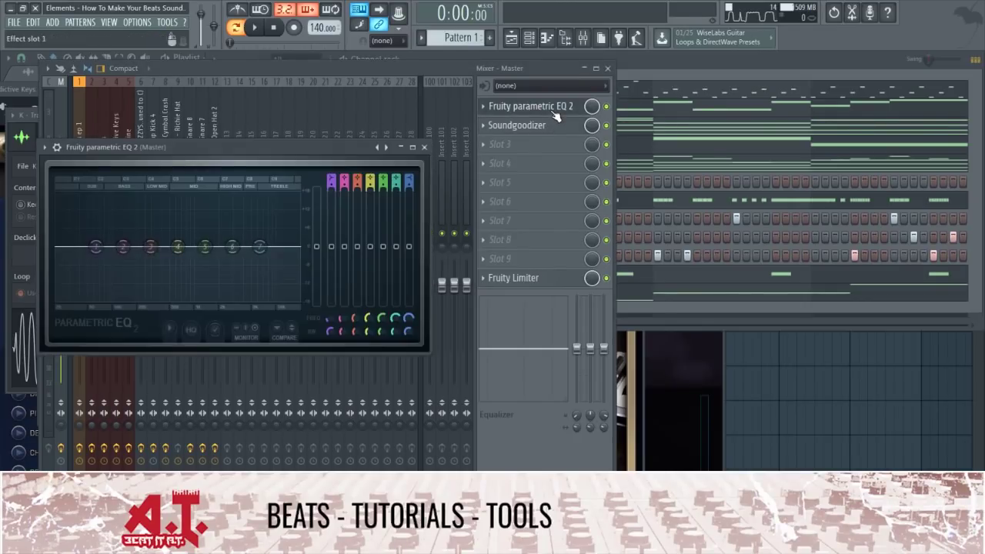
{"action": "left_click_drag", "start_coordinate": [260, 247], "coordinate": [302, 265]}
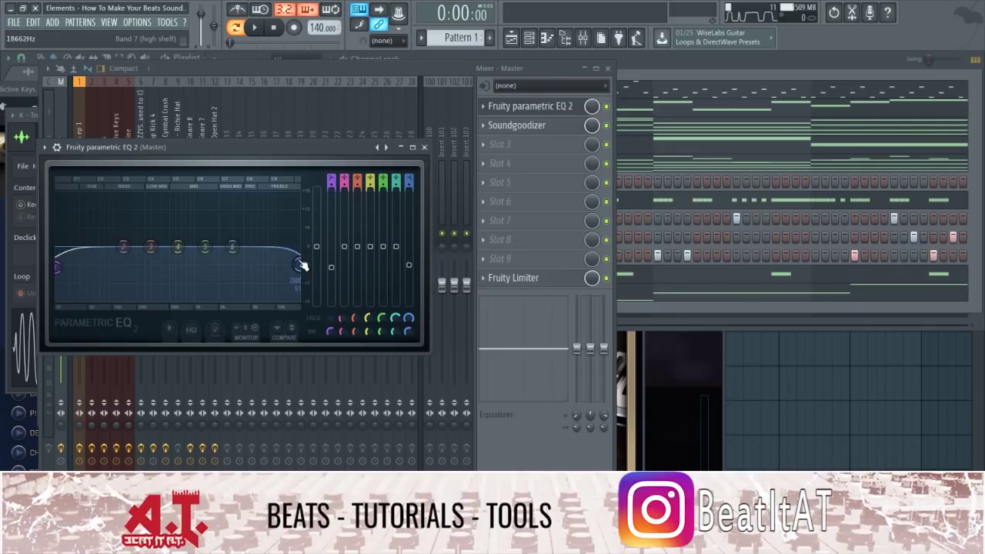
{"action": "left_click", "coordinate": [523, 126]}
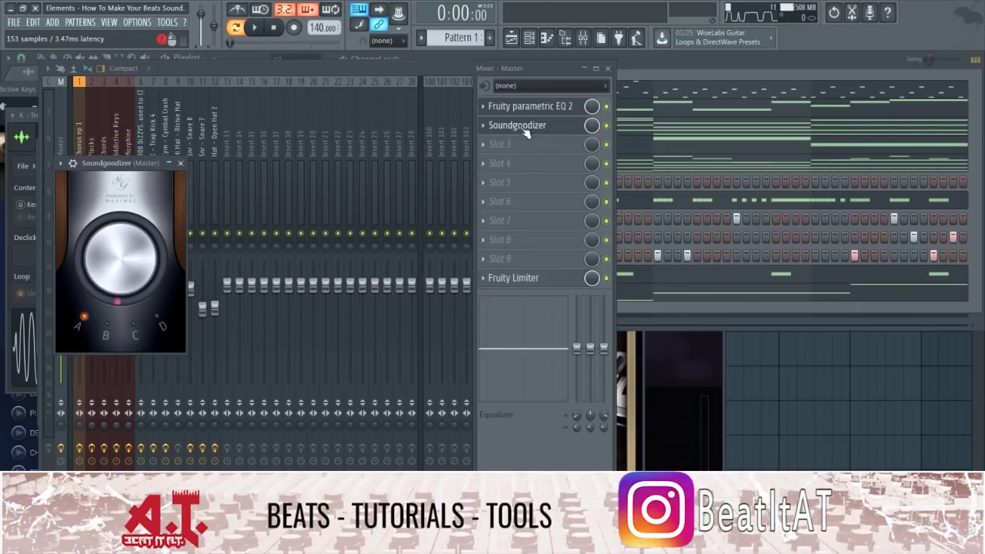
{"action": "left_click", "coordinate": [184, 166]}
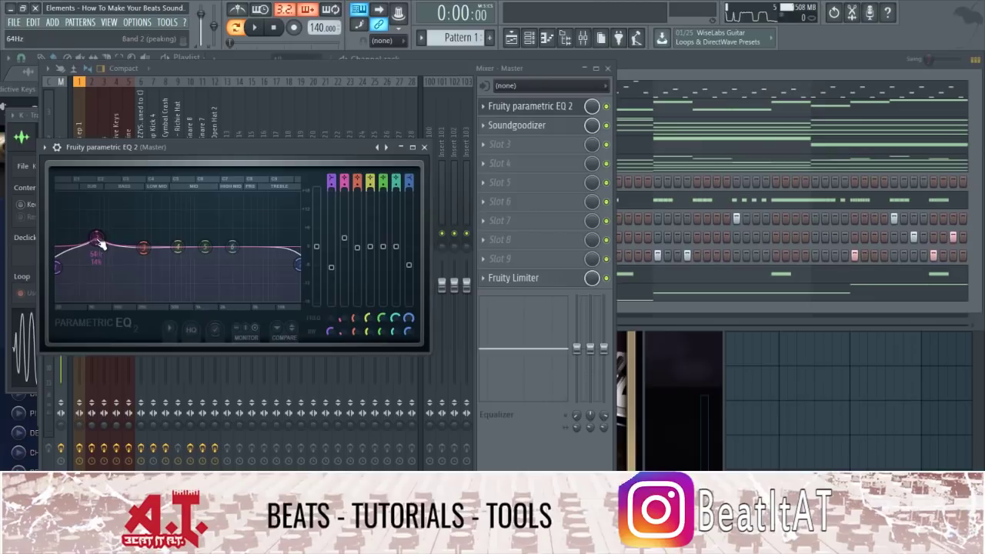
Shape the Master EQ with a wider band 2 boost around 64 Hz and slight lifts on bands 5 and 6, then close it.
{"action": "scroll", "coordinate": [100, 243], "scroll_direction": "up", "scroll_amount": 2}
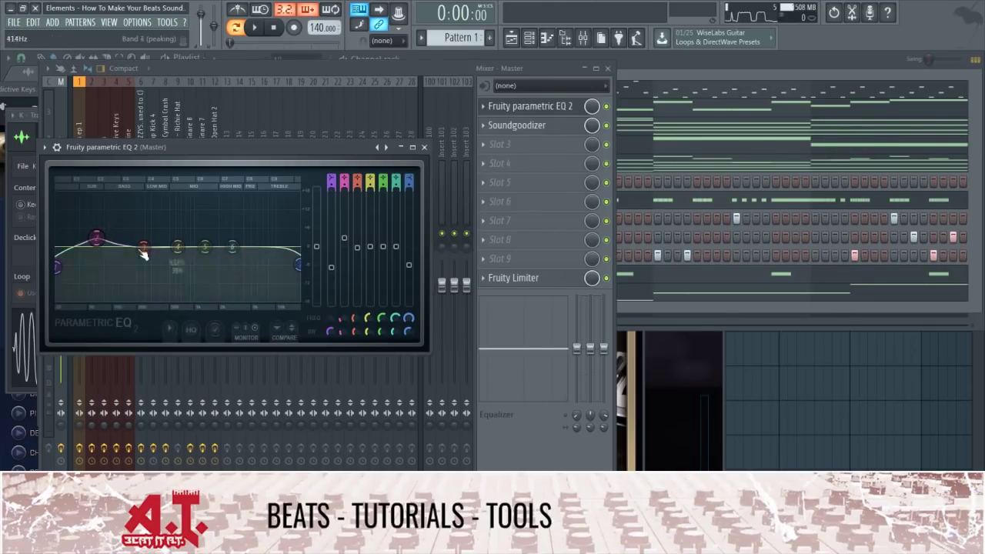
{"action": "left_click_drag", "start_coordinate": [239, 258], "coordinate": [273, 256]}
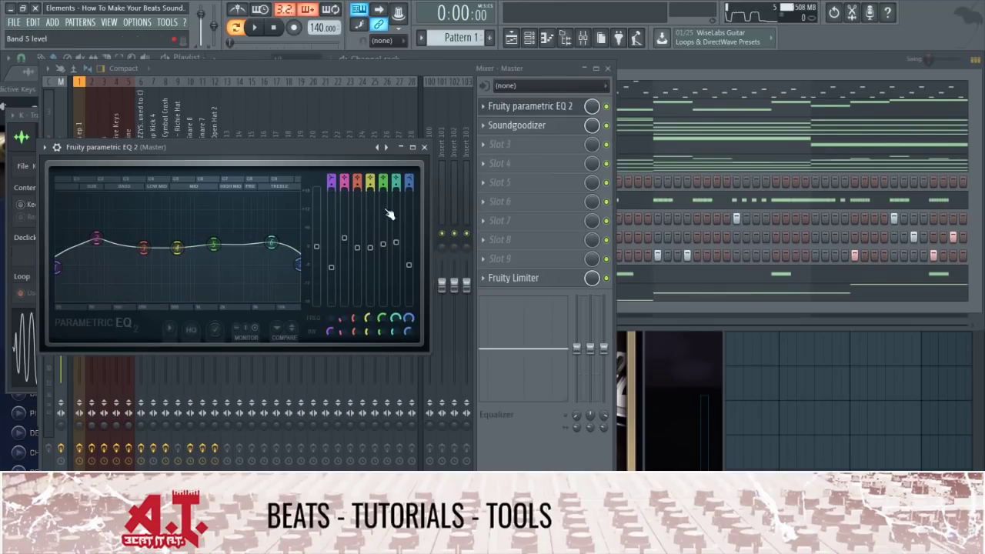
{"action": "left_click", "coordinate": [423, 147]}
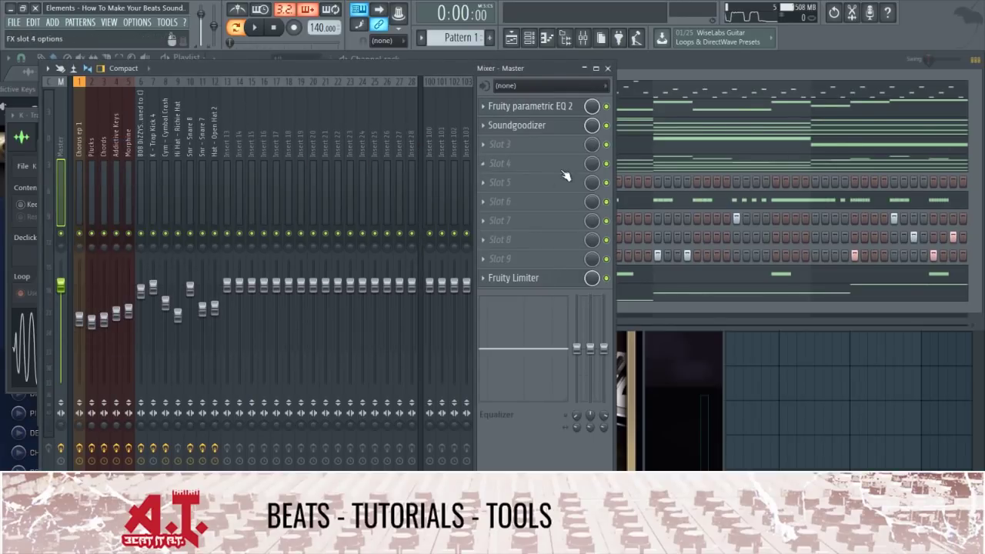
Load iZotope Ozone 5 into slot 5 of the Master track, move its window fully into view, and close the Preset Manager.
{"action": "left_click", "coordinate": [531, 177]}
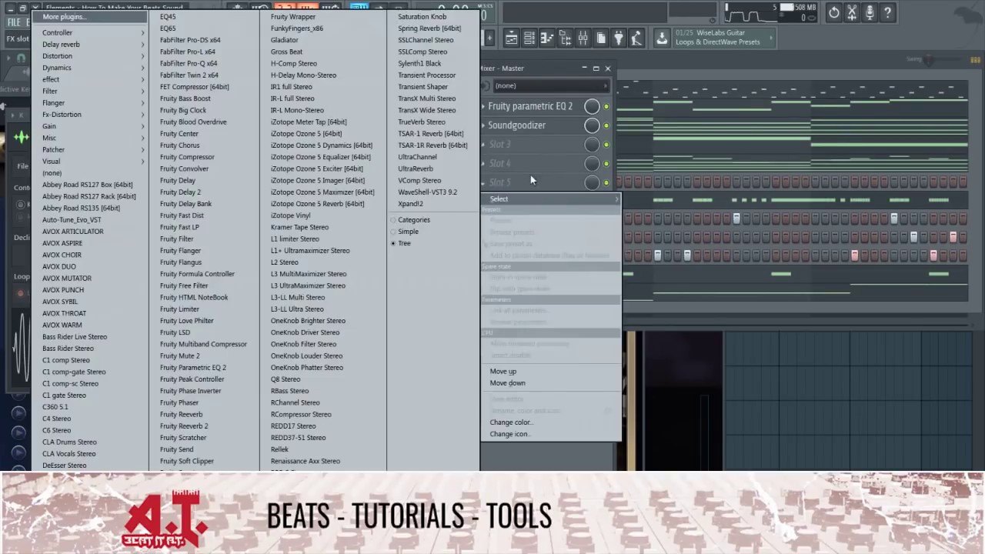
{"action": "left_click", "coordinate": [339, 133]}
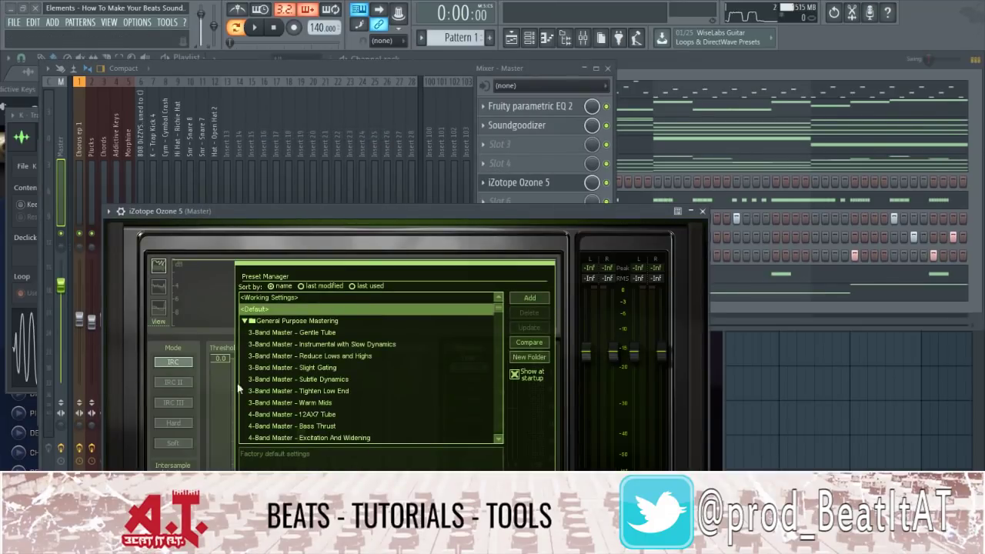
{"action": "left_click_drag", "start_coordinate": [617, 212], "coordinate": [563, 62]}
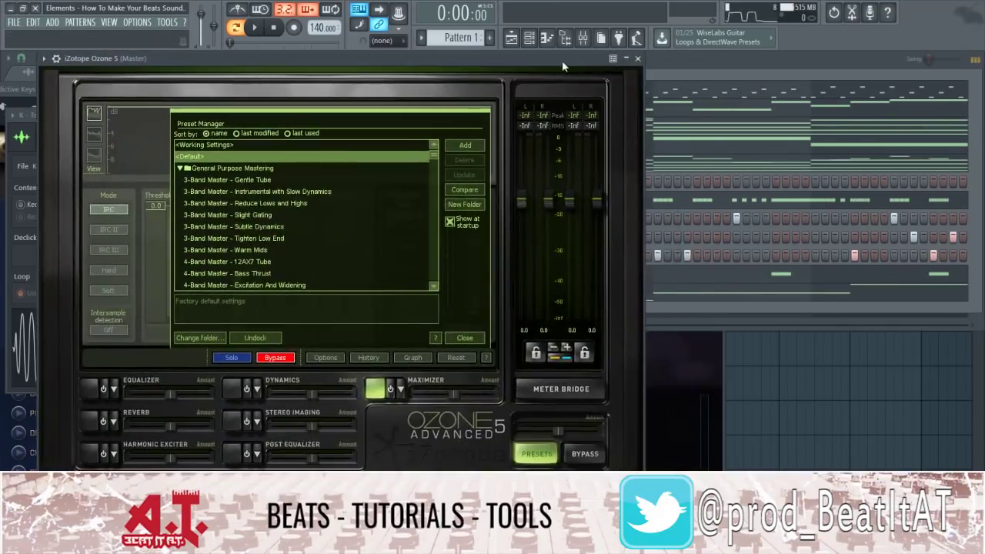
{"action": "left_click", "coordinate": [466, 336]}
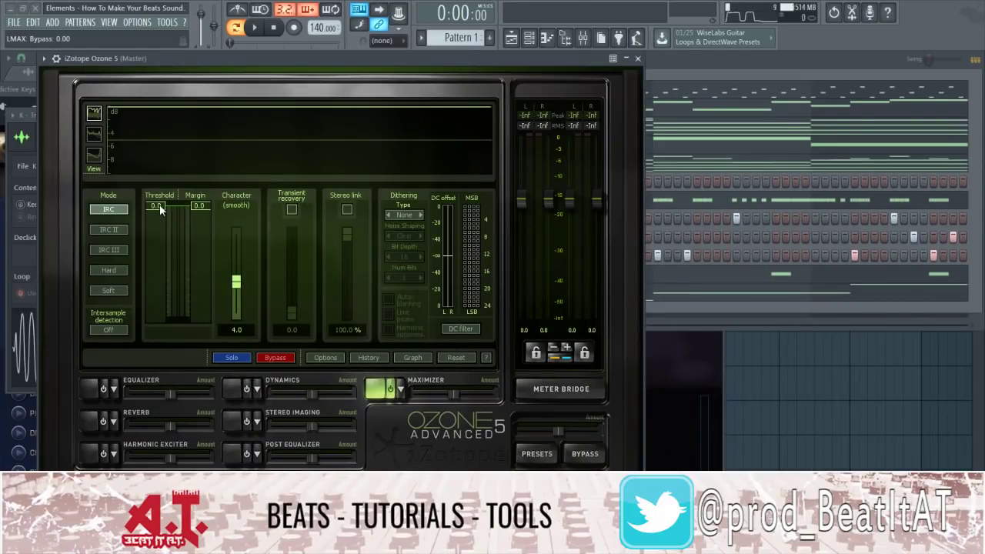
Lower the Ozone 5 Maximizer threshold to -0.6 dB and move the Ozone window aside to uncover the mixer.
{"action": "left_click_drag", "start_coordinate": [157, 215], "coordinate": [157, 220]}
{"action": "left_click_drag", "start_coordinate": [347, 56], "coordinate": [789, 99]}
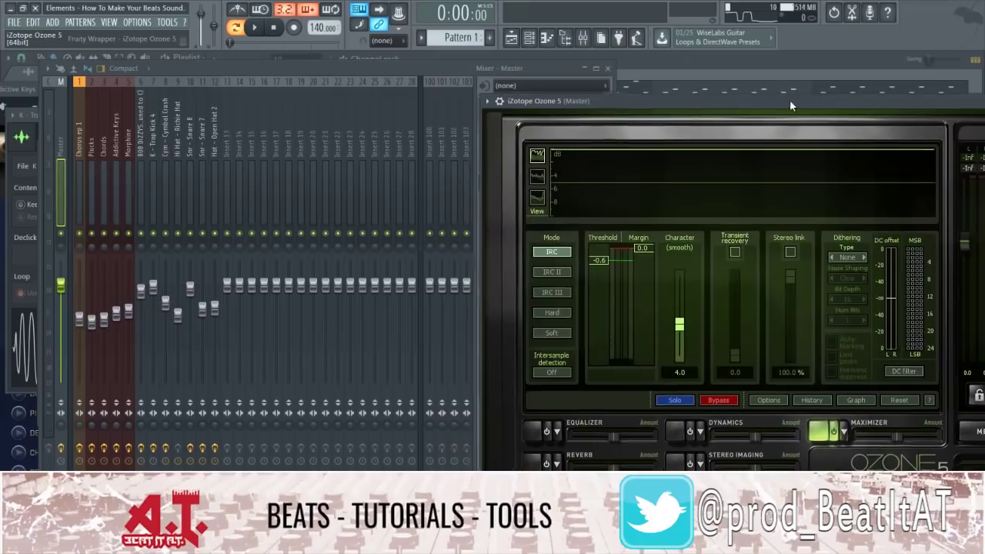
{"action": "left_click", "coordinate": [358, 65]}
Bypass Ozone 5 on the Master and play the beat while checking the peaks in the Master's Fruity Limiter.
{"action": "left_click", "coordinate": [525, 278]}
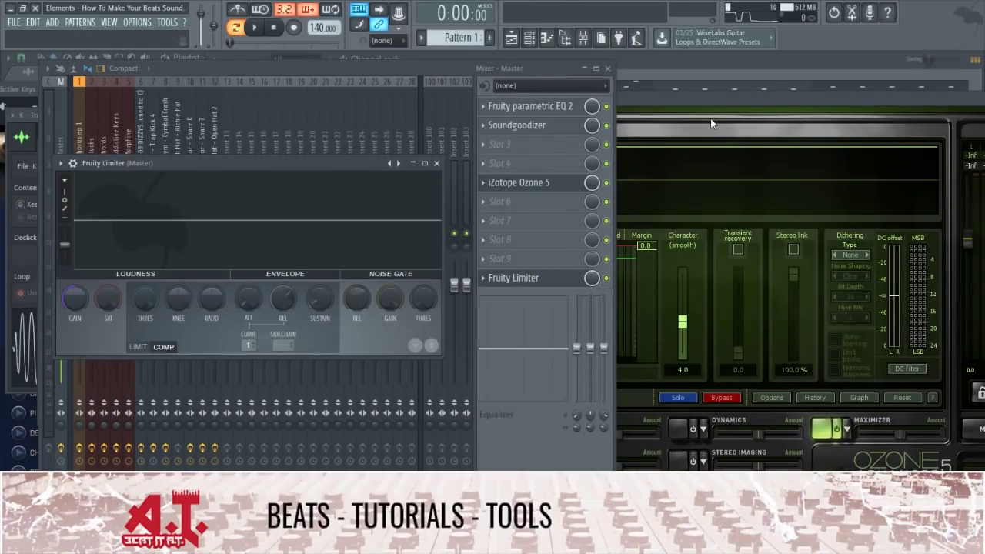
{"action": "left_click", "coordinate": [606, 183]}
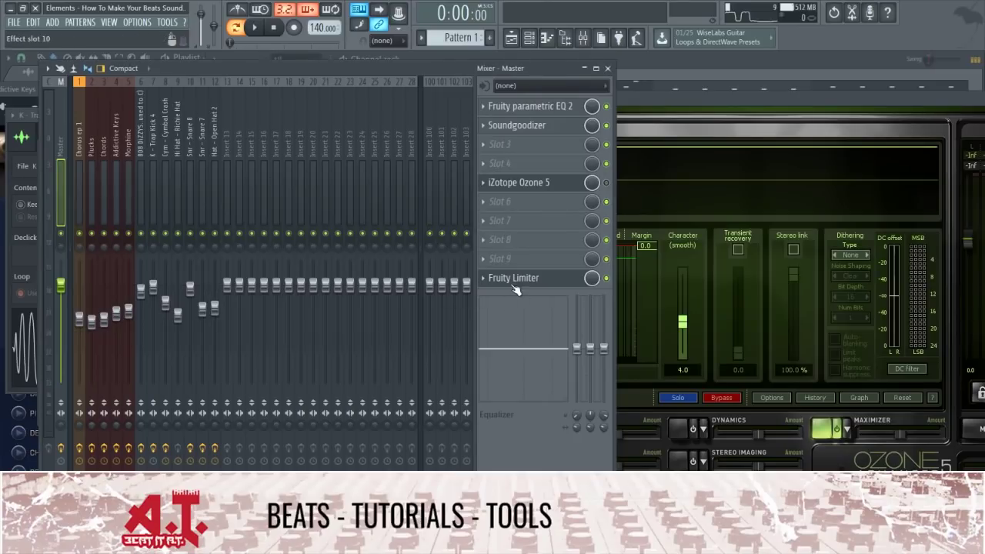
{"action": "left_click", "coordinate": [513, 284]}
{"action": "left_click", "coordinate": [469, 124]}
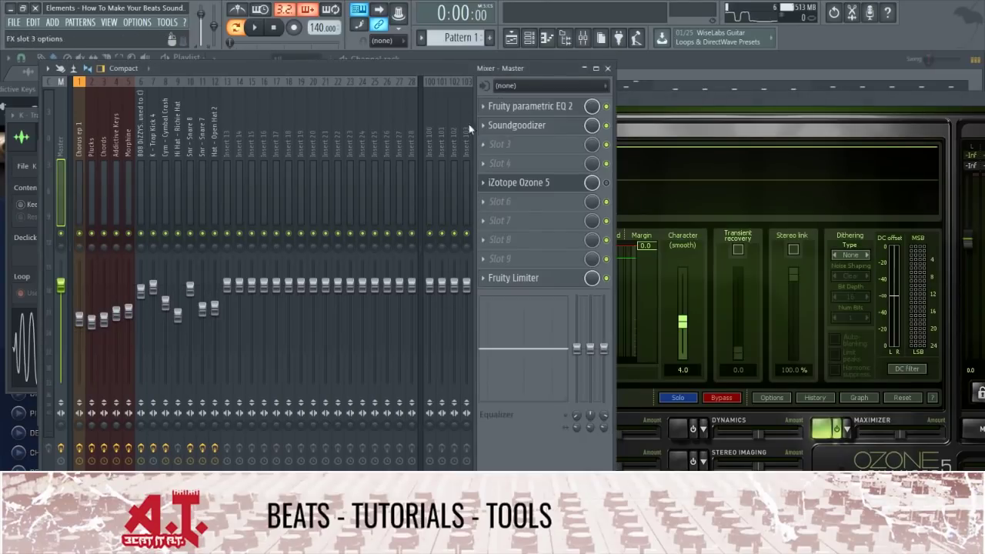
{"action": "left_click", "coordinate": [517, 279]}
{"action": "key", "text": "space"}
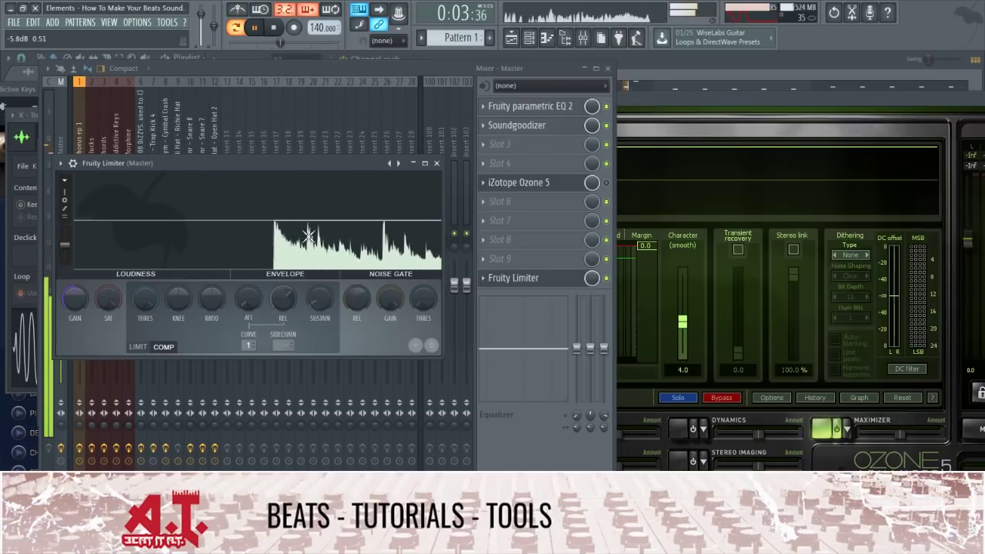
{"action": "key", "text": "space"}
{"action": "left_click", "coordinate": [290, 252]}
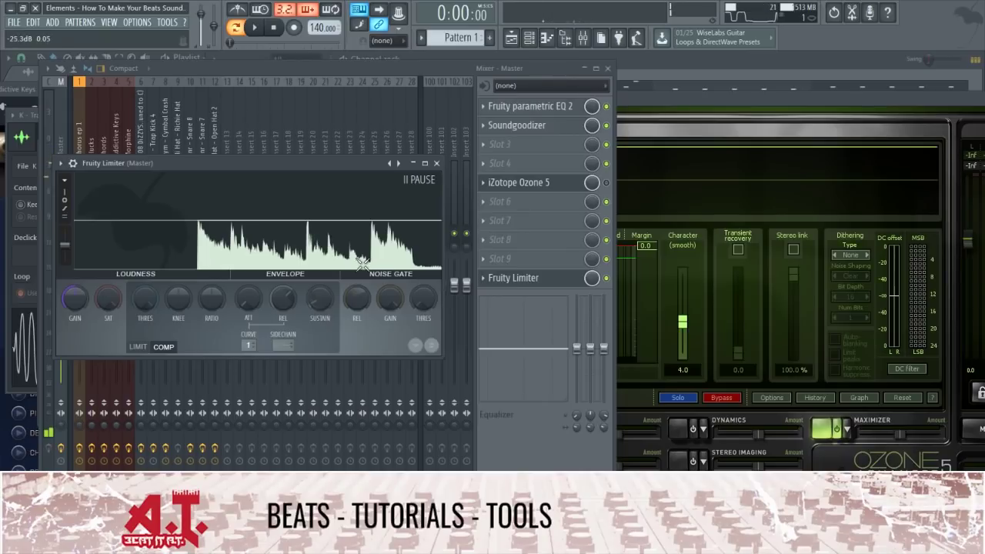
Turn Ozone 5 back on in the Master track and lower its Maximizer threshold to -0.8 dB.
{"action": "left_click", "coordinate": [712, 124]}
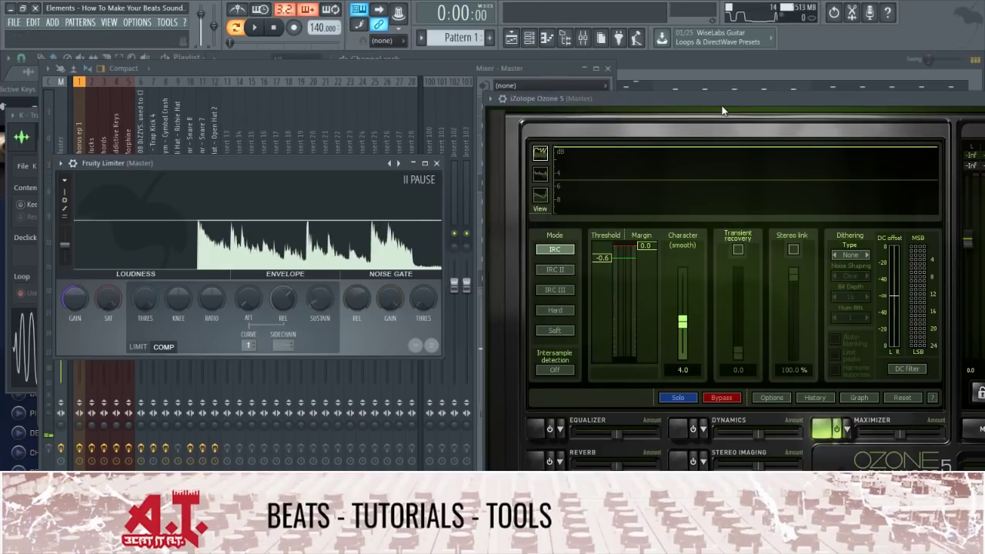
{"action": "left_click", "coordinate": [468, 67]}
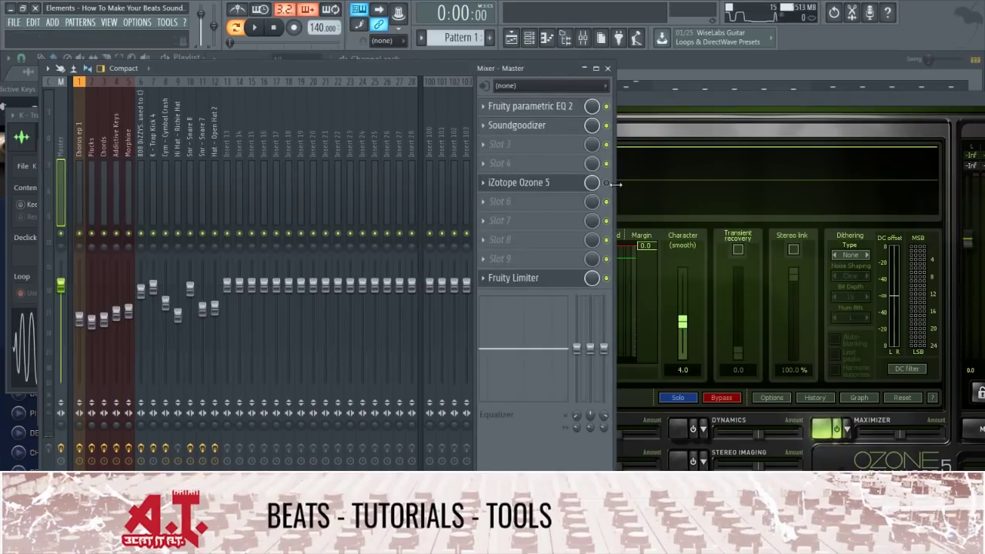
{"action": "left_click", "coordinate": [658, 226]}
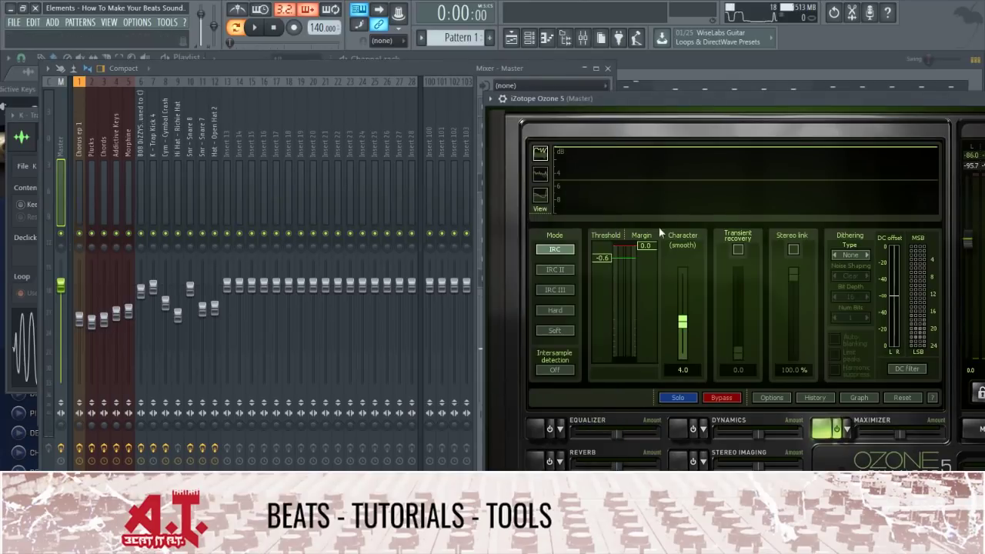
{"action": "left_click_drag", "start_coordinate": [598, 263], "coordinate": [597, 266]}
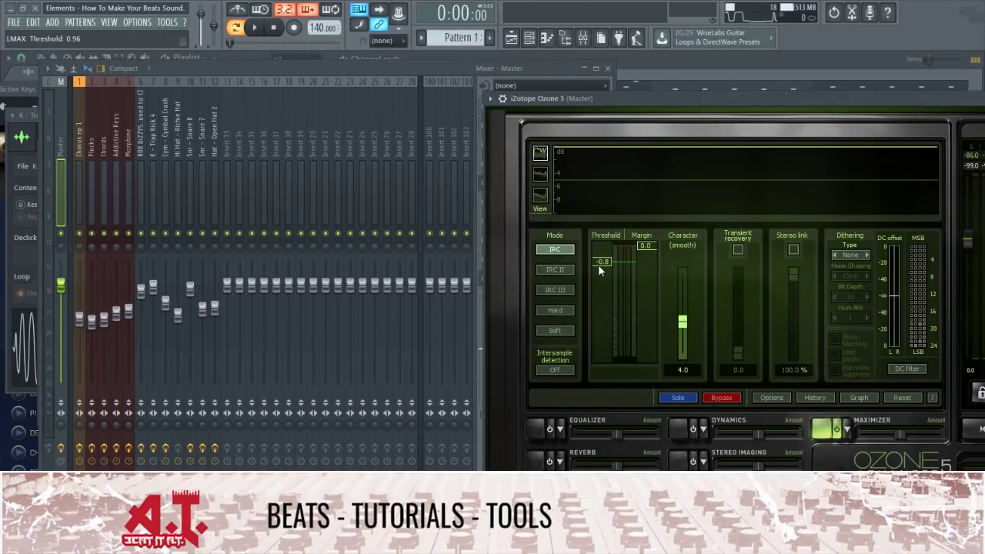
Lower the Ozone 5 Maximizer threshold to -1.9 dB while the beat plays, and stop playback.
{"action": "left_click", "coordinate": [428, 70]}
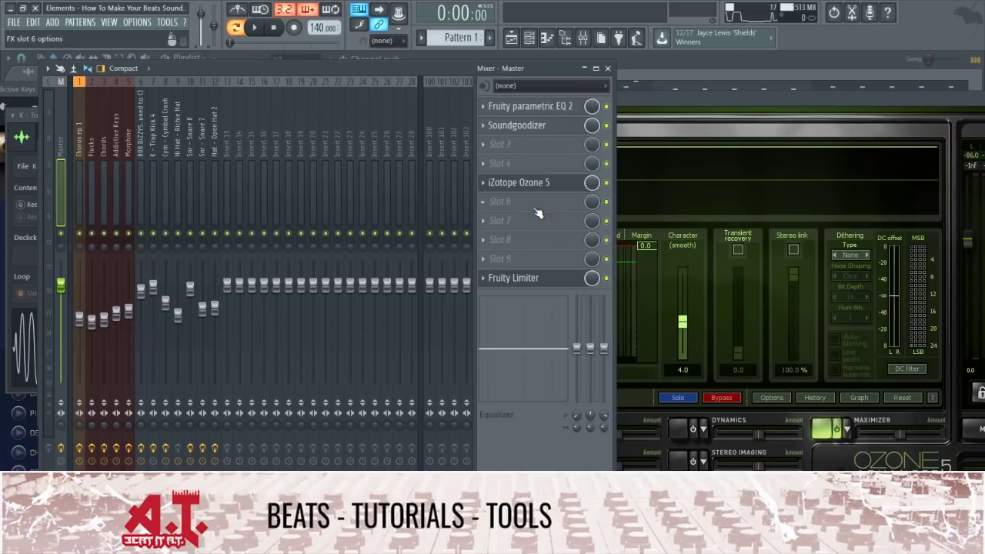
{"action": "left_click", "coordinate": [731, 103]}
{"action": "left_click_drag", "start_coordinate": [603, 261], "coordinate": [602, 265]}
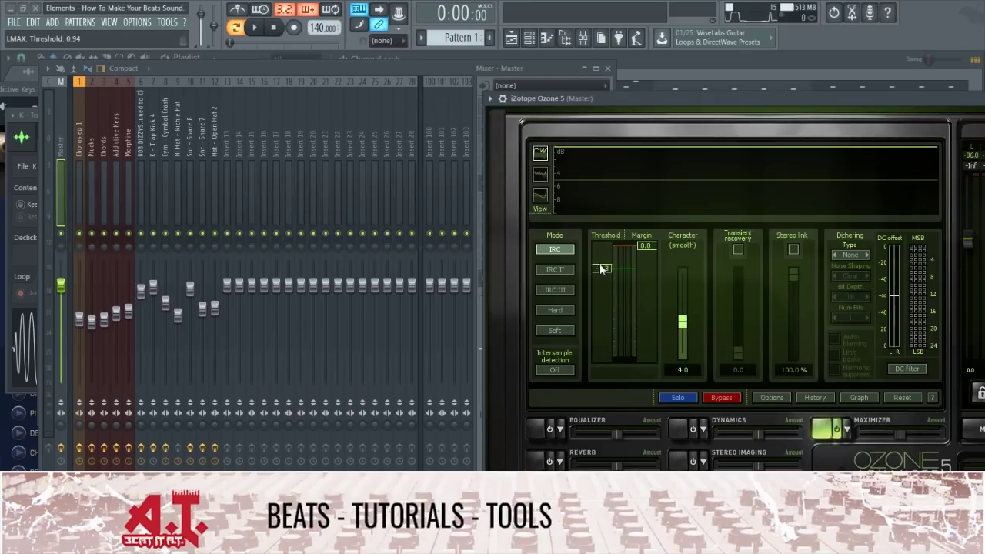
{"action": "left_click", "coordinate": [254, 31]}
{"action": "left_click_drag", "start_coordinate": [603, 269], "coordinate": [602, 277]}
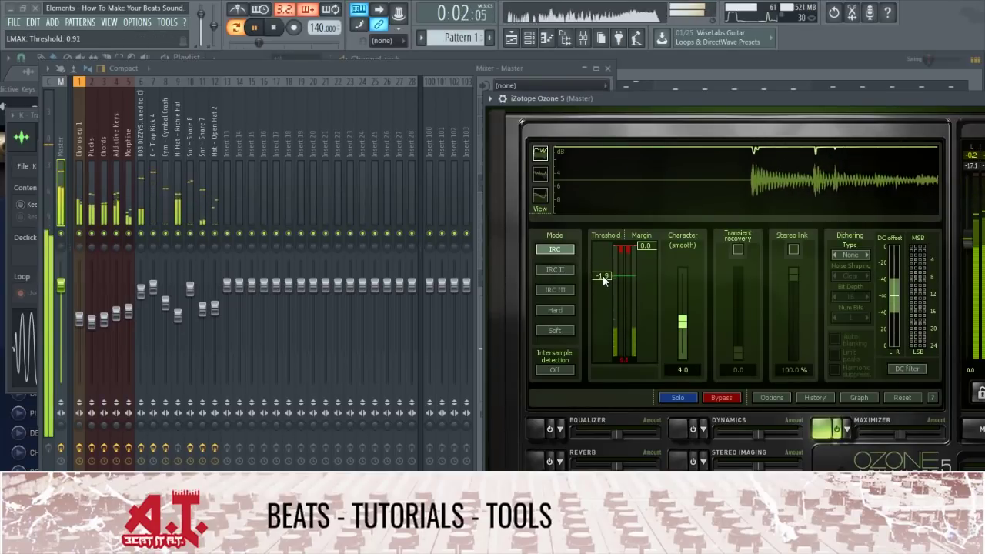
{"action": "left_click", "coordinate": [504, 69]}
{"action": "key", "text": "space"}
Open the Master's Fruity Limiter and play the beat to check its peaks with Ozone 5 active.
{"action": "left_click", "coordinate": [539, 283]}
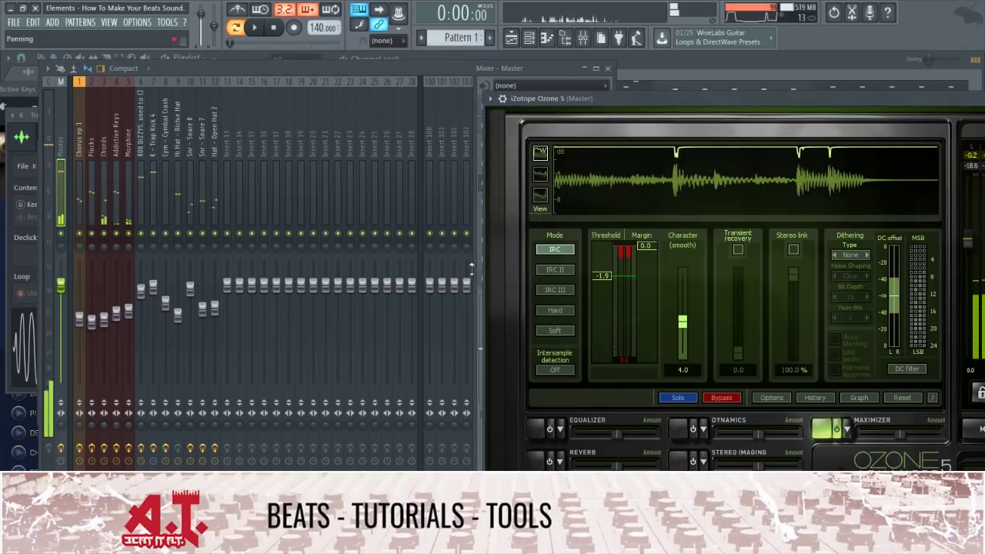
{"action": "left_click", "coordinate": [417, 74]}
{"action": "left_click", "coordinate": [533, 282]}
{"action": "left_click", "coordinate": [533, 283]}
{"action": "left_click", "coordinate": [400, 67]}
{"action": "left_click", "coordinate": [504, 277]}
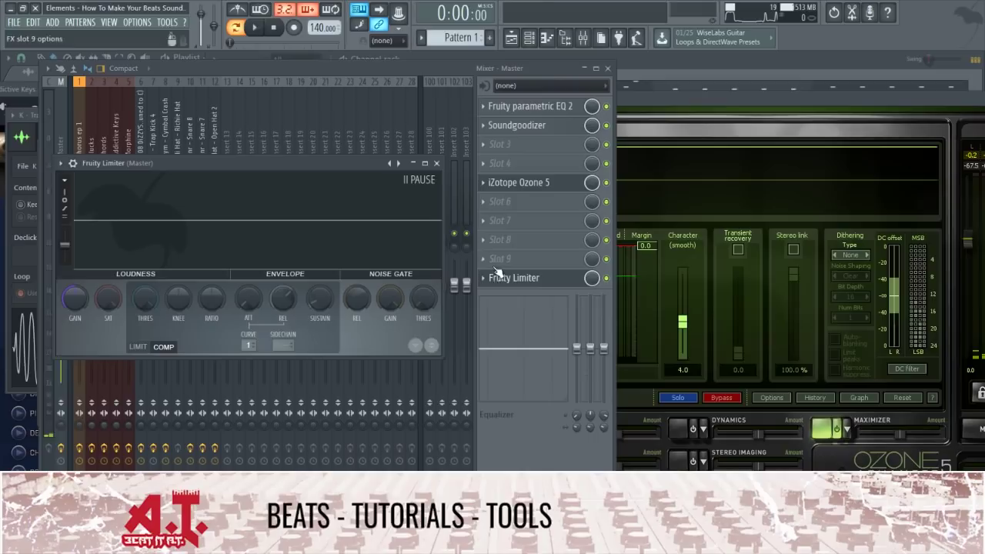
{"action": "key", "text": "space"}
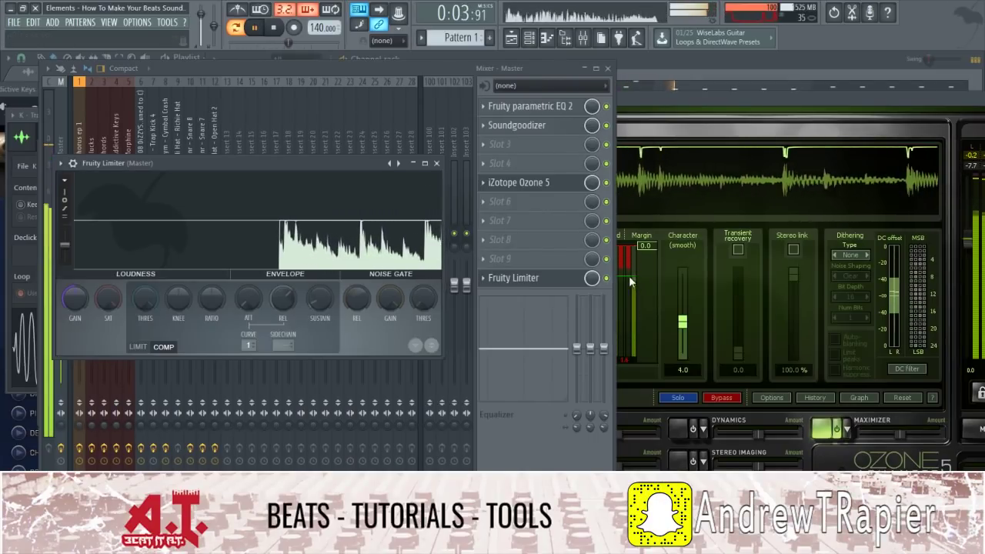
Lower the Ozone 5 Maximizer threshold to -3.0 dB, stop playback, and reposition the Fruity Limiter window.
{"action": "left_click", "coordinate": [666, 101]}
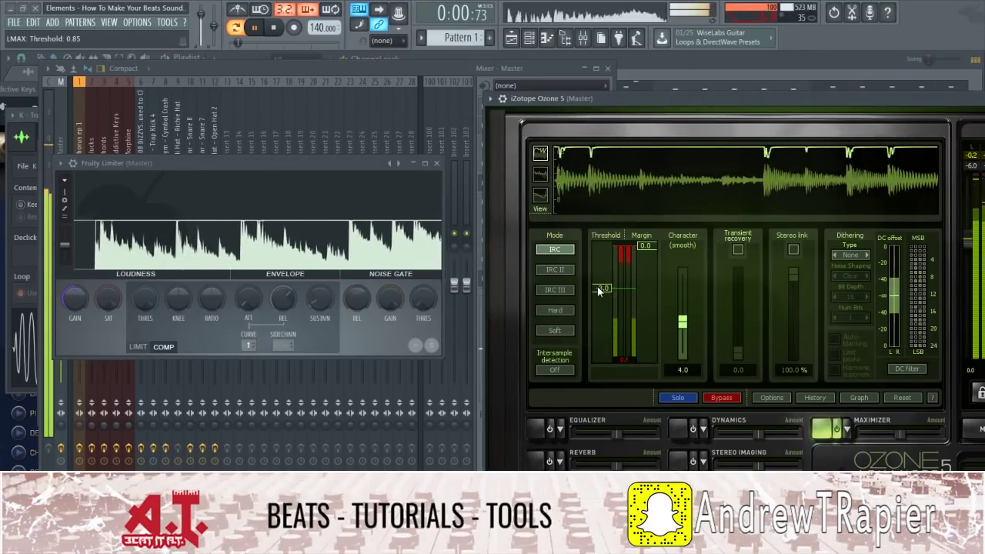
{"action": "left_click", "coordinate": [273, 28]}
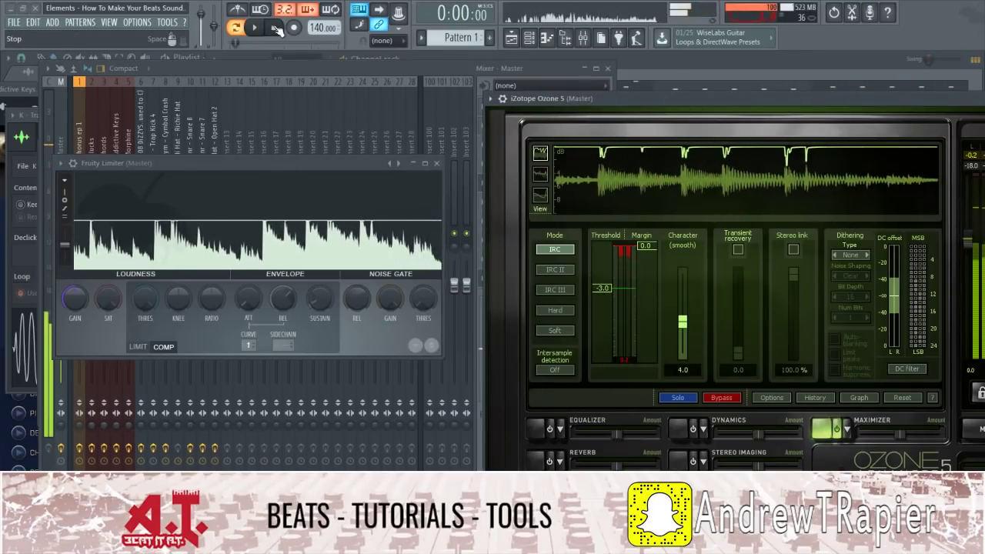
{"action": "left_click_drag", "start_coordinate": [329, 163], "coordinate": [404, 129]}
{"action": "left_click", "coordinate": [593, 76]}
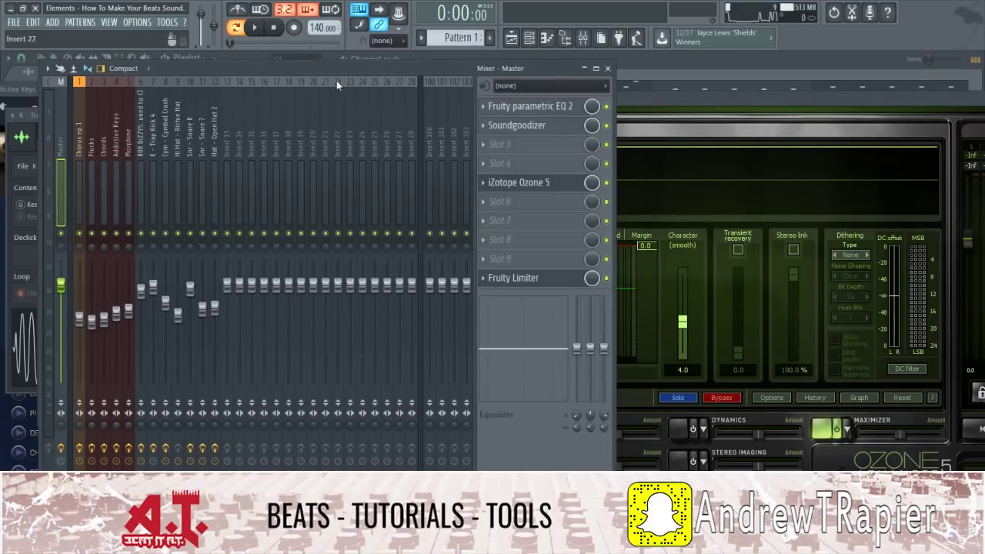
Play the beat to check the Master's peaks in the Fruity Limiter, view the channel rack, and stop playback.
{"action": "left_click", "coordinate": [526, 285]}
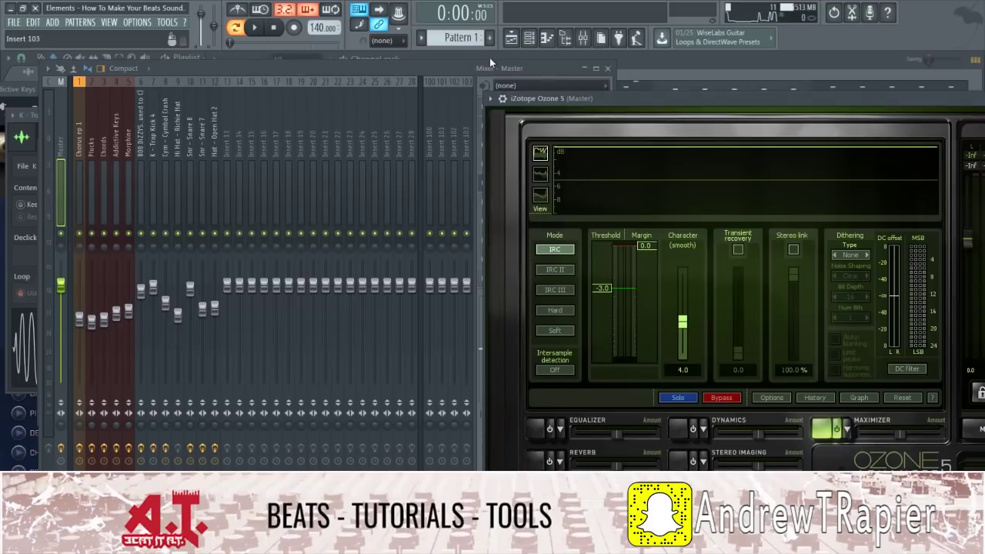
{"action": "left_click", "coordinate": [538, 68]}
{"action": "key", "text": "space"}
{"action": "left_click", "coordinate": [517, 278]}
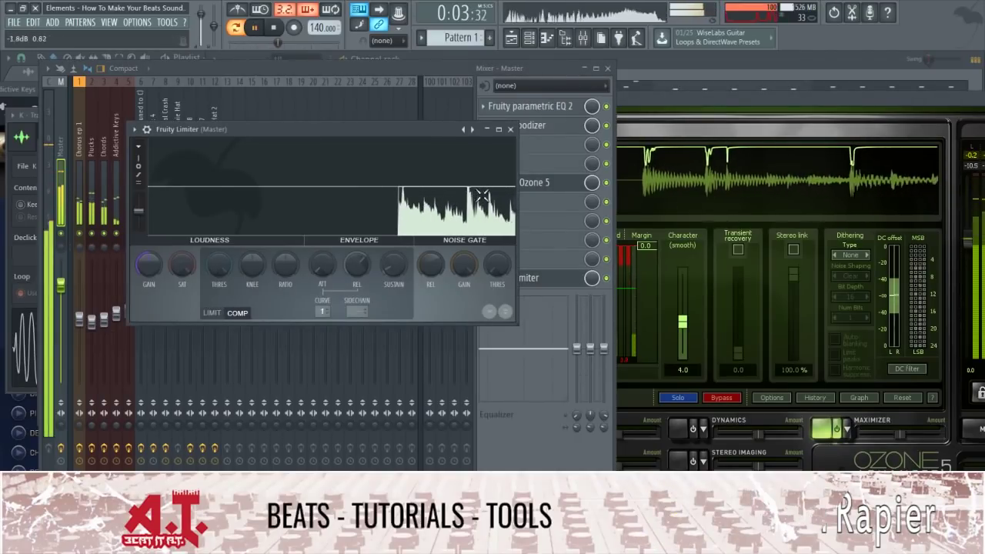
{"action": "key", "text": "F6"}
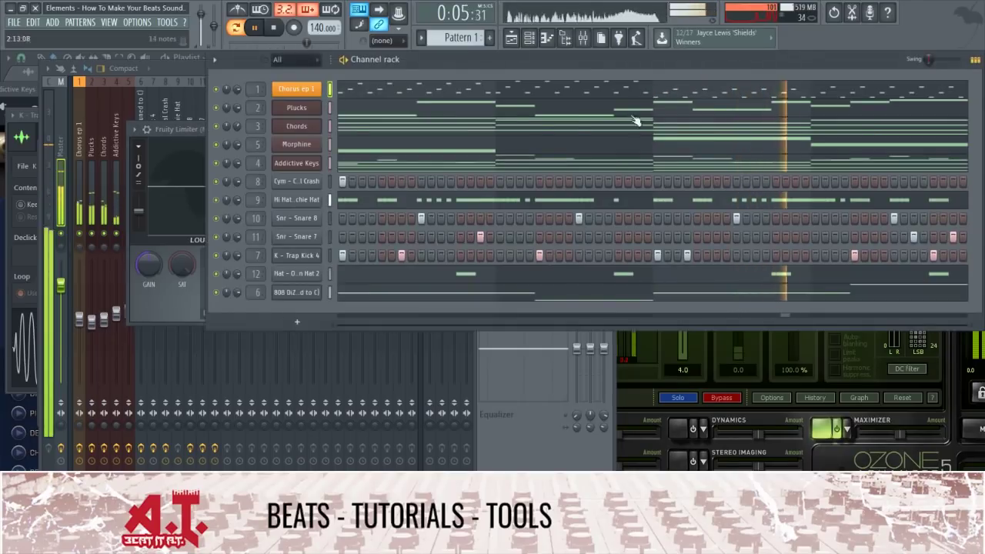
{"action": "left_click", "coordinate": [529, 440]}
{"action": "key", "text": "space"}
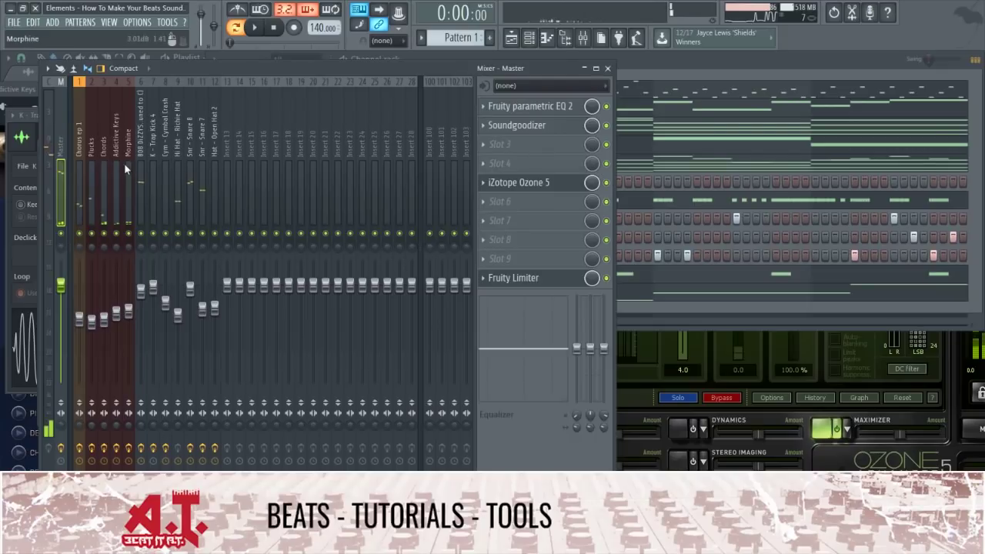
Adjust the 808 fader to about -1.0 dB and Chords to about -7.8 dB, and rebalance Morphine, Addictive Keys, Plucks and Chorus.
{"action": "left_click", "coordinate": [143, 243]}
{"action": "left_click", "coordinate": [142, 290]}
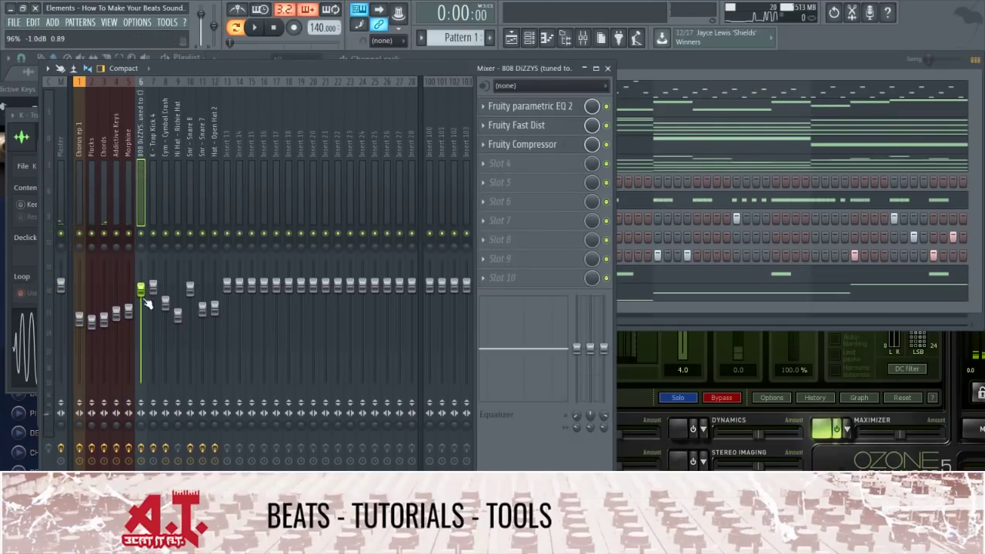
{"action": "left_click", "coordinate": [130, 313]}
{"action": "left_click", "coordinate": [116, 311]}
{"action": "left_click", "coordinate": [104, 317]}
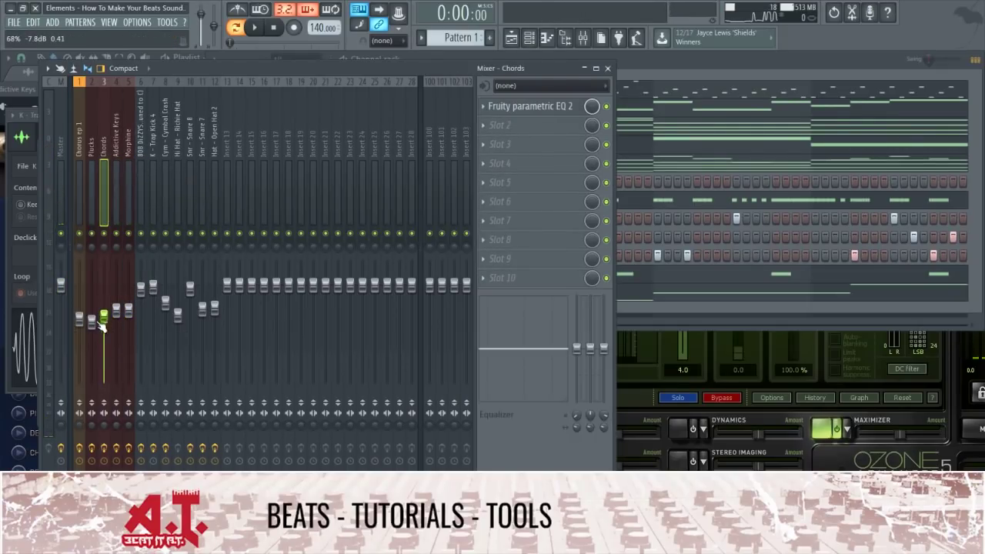
{"action": "left_click", "coordinate": [92, 322]}
{"action": "left_click", "coordinate": [79, 317]}
{"action": "left_click", "coordinate": [92, 322]}
{"action": "left_click", "coordinate": [79, 318]}
{"action": "left_click", "coordinate": [91, 323]}
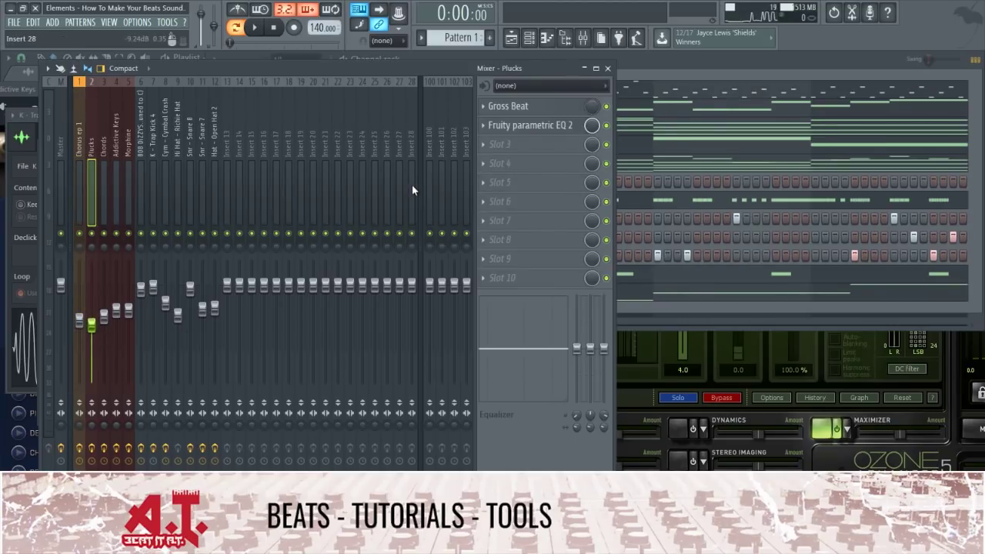
Go through the Morphine, Addictive Keys, open hat, Snare 8 and Snare 7 tracks to review their effects.
{"action": "left_click", "coordinate": [125, 154]}
{"action": "left_click", "coordinate": [111, 164]}
{"action": "left_click", "coordinate": [126, 151]}
{"action": "left_click", "coordinate": [115, 144]}
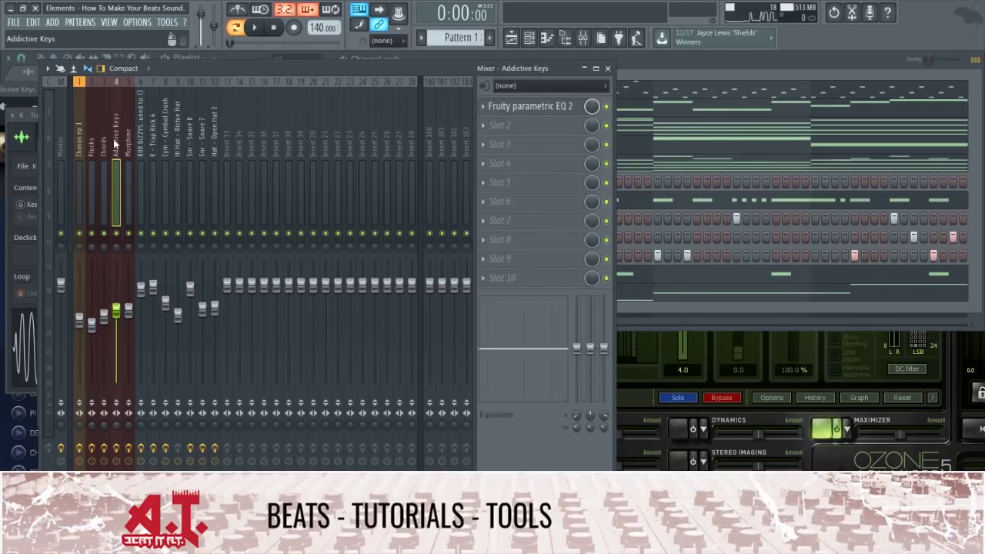
{"action": "left_click", "coordinate": [204, 131]}
{"action": "left_click", "coordinate": [214, 140]}
{"action": "left_click", "coordinate": [185, 149]}
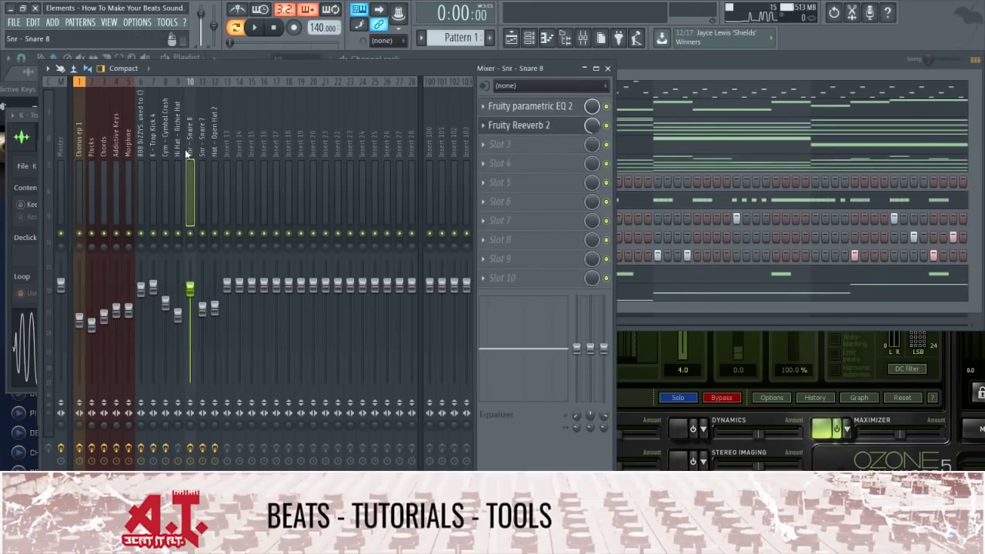
{"action": "left_click", "coordinate": [200, 147]}
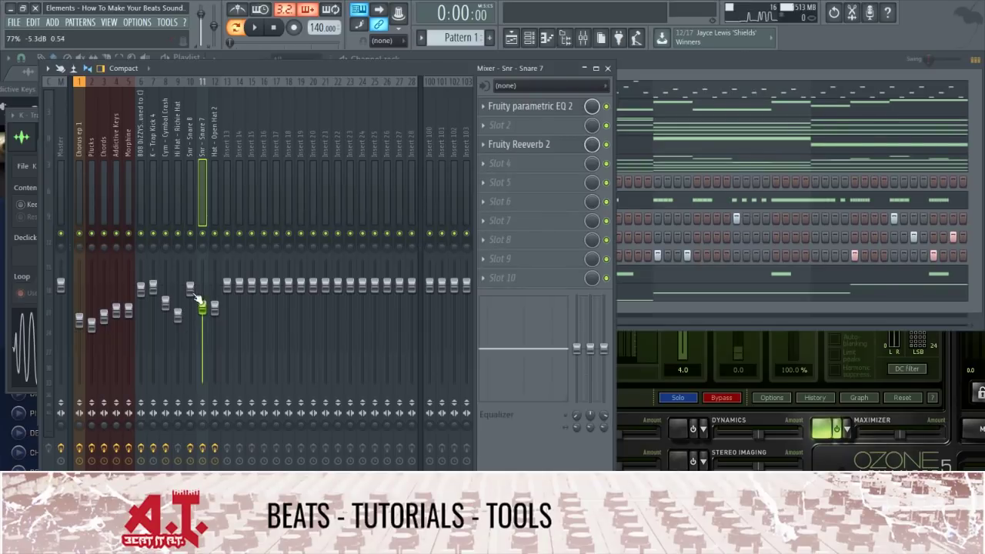
Fine-tune the Snare 8, Trap Kick 4 and 808 faders and rebalance the five melodic tracks, with Addictive Keys at about -6.3 dB.
{"action": "left_click", "coordinate": [191, 290]}
{"action": "left_click", "coordinate": [153, 289]}
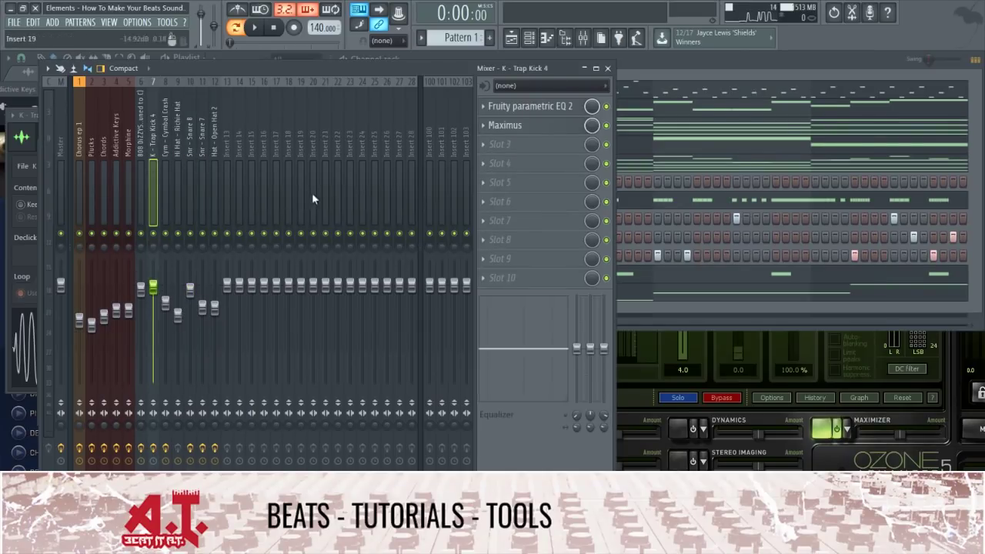
{"action": "left_click", "coordinate": [141, 291]}
{"action": "left_click", "coordinate": [116, 309]}
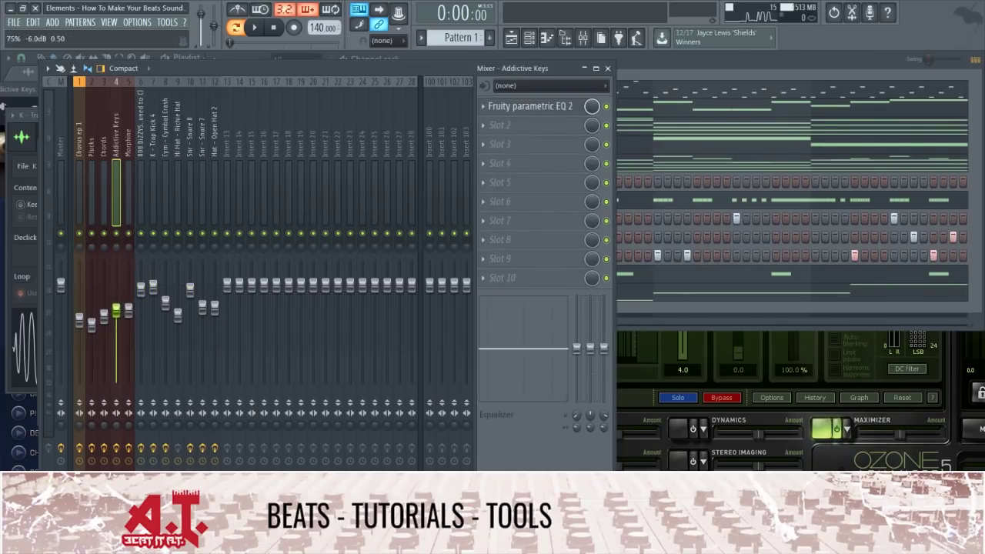
{"action": "left_click", "coordinate": [128, 309]}
{"action": "left_click", "coordinate": [105, 323]}
{"action": "left_click", "coordinate": [92, 325]}
{"action": "left_click", "coordinate": [80, 320]}
{"action": "left_click", "coordinate": [91, 323]}
{"action": "left_click", "coordinate": [104, 315]}
{"action": "left_click", "coordinate": [116, 311]}
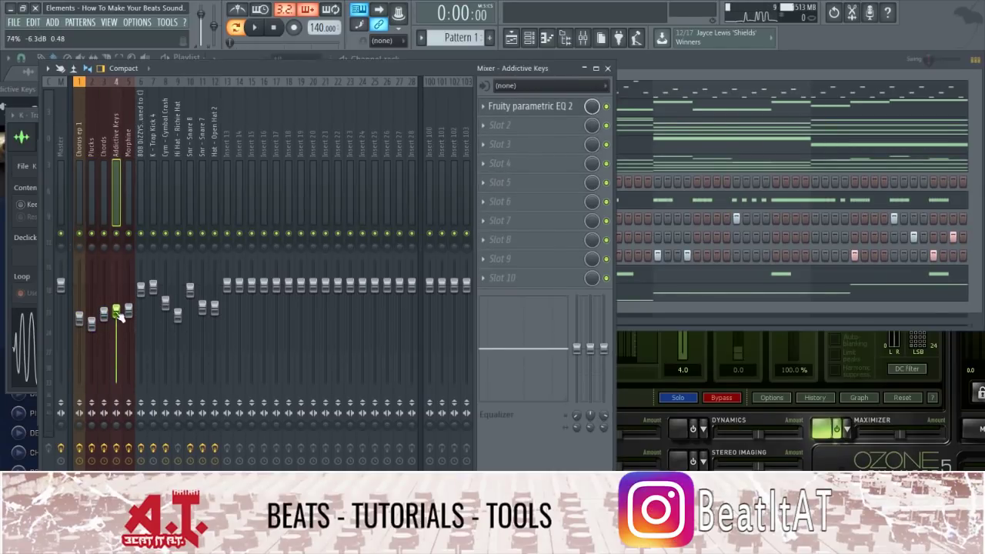
Load Fruity Reeverb 2 into slot 3 of Addictive Keys, reduce its wet level and bass multiplier, adjust stereo separation, and close it.
{"action": "left_click", "coordinate": [501, 146]}
{"action": "left_click", "coordinate": [224, 424]}
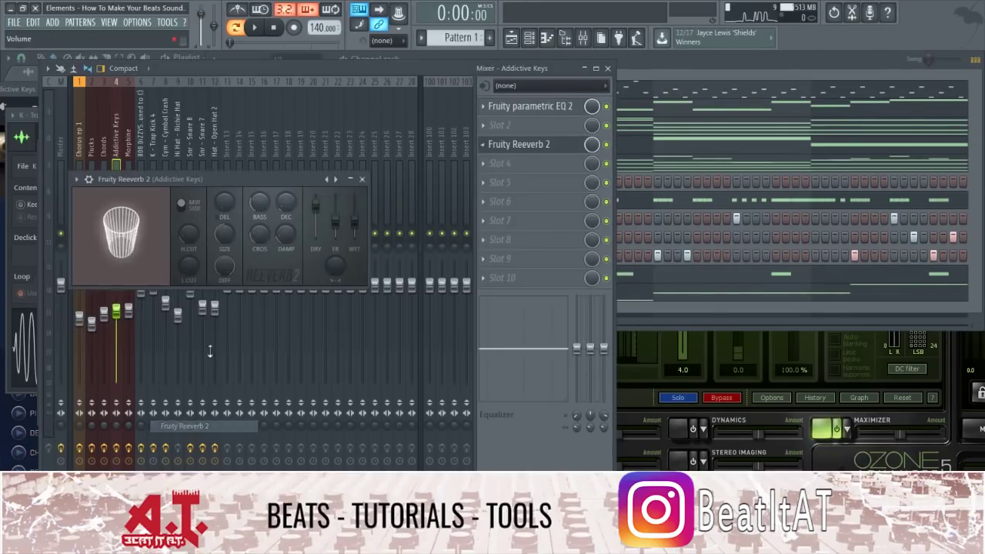
{"action": "left_click_drag", "start_coordinate": [354, 223], "coordinate": [354, 225]}
{"action": "left_click_drag", "start_coordinate": [334, 269], "coordinate": [333, 277]}
{"action": "left_click_drag", "start_coordinate": [260, 203], "coordinate": [260, 219]}
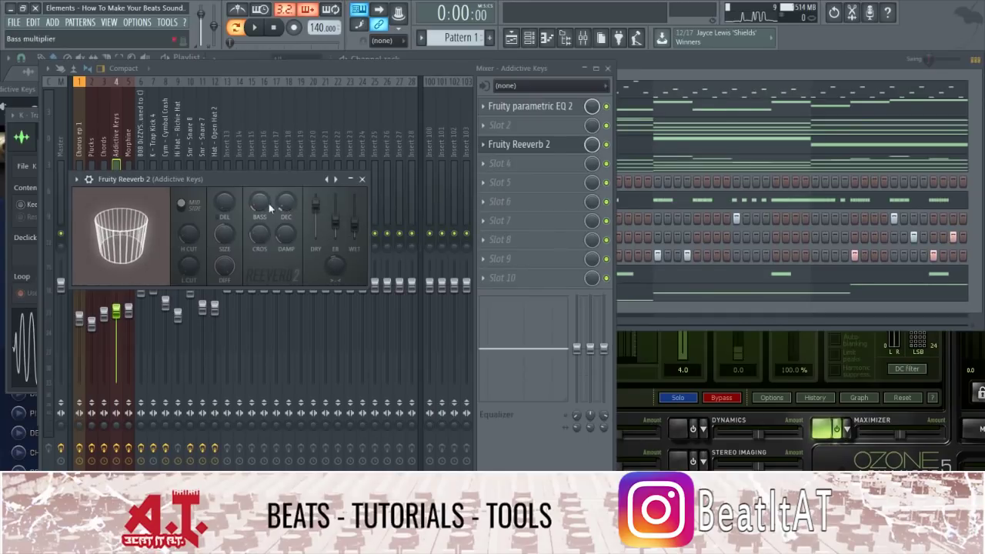
{"action": "left_click", "coordinate": [361, 178]}
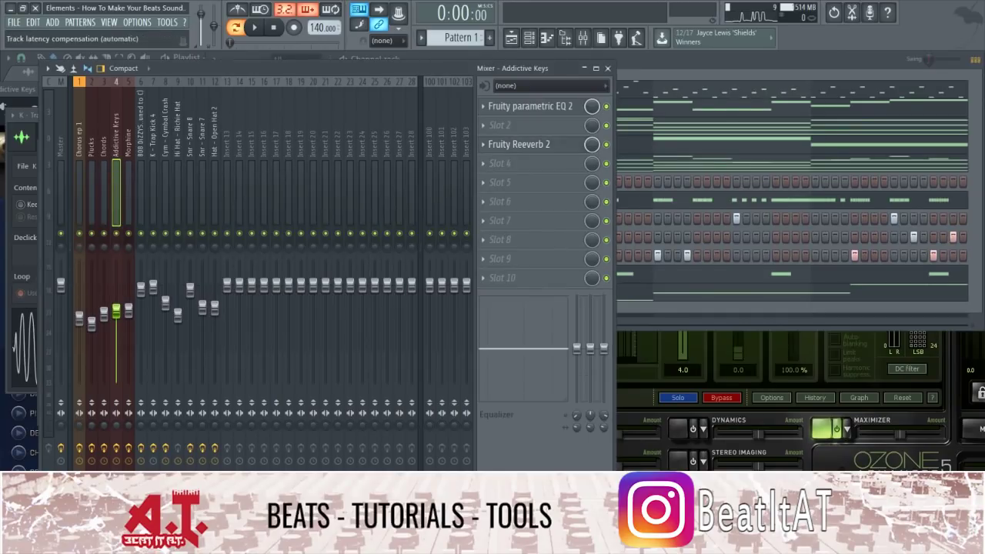
Play the pattern from the Channel rack to check the mix, and select the Master track in the mixer.
{"action": "left_click", "coordinate": [802, 86]}
{"action": "key", "text": "space"}
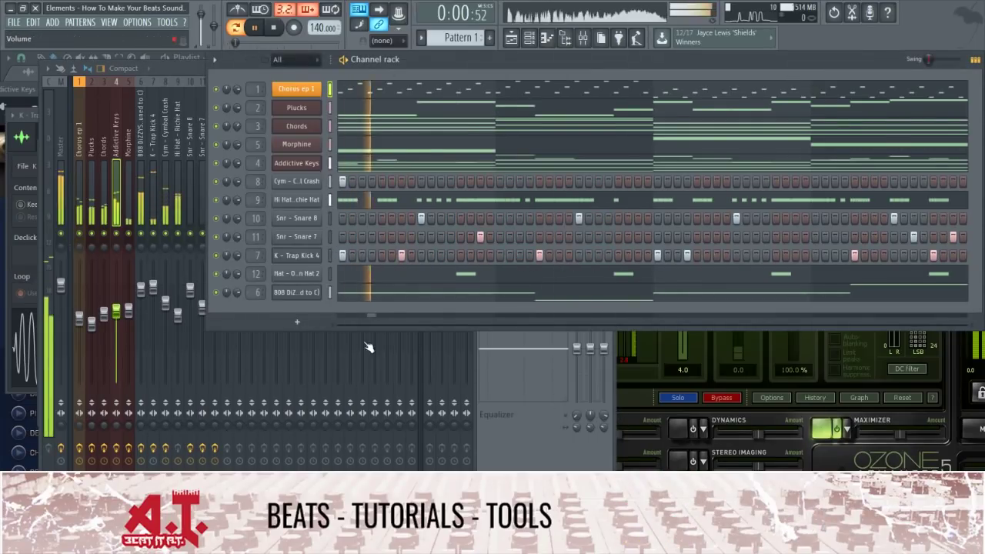
{"action": "left_click", "coordinate": [66, 188]}
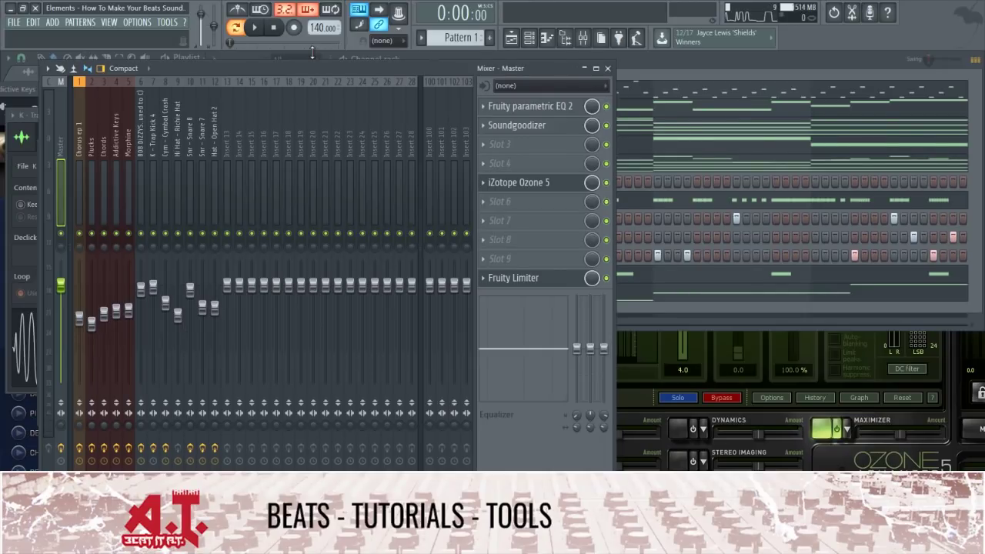
Set the mixer's resampling quality to 32-point sinc in the audio settings.
{"action": "left_click", "coordinate": [137, 22]}
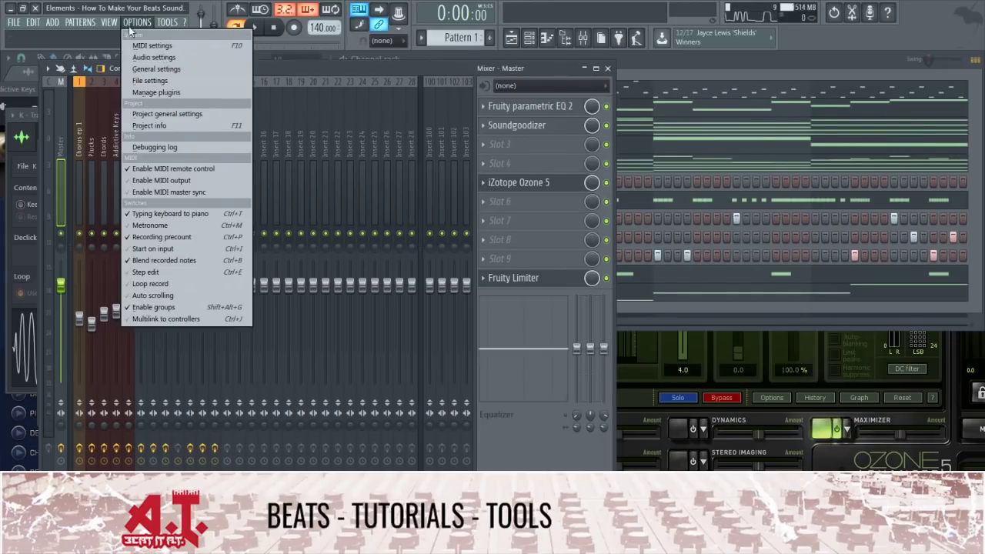
{"action": "left_click", "coordinate": [146, 57]}
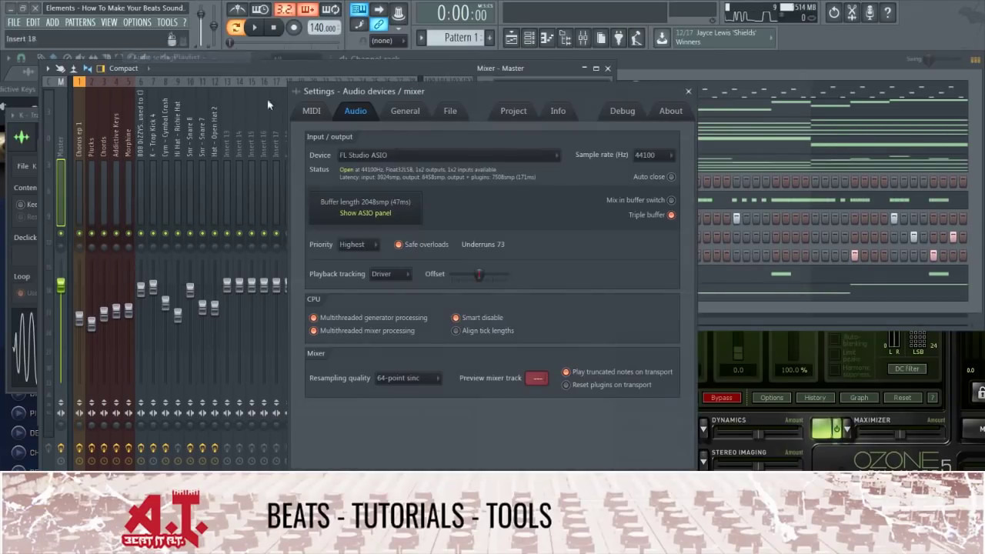
{"action": "left_click", "coordinate": [414, 378]}
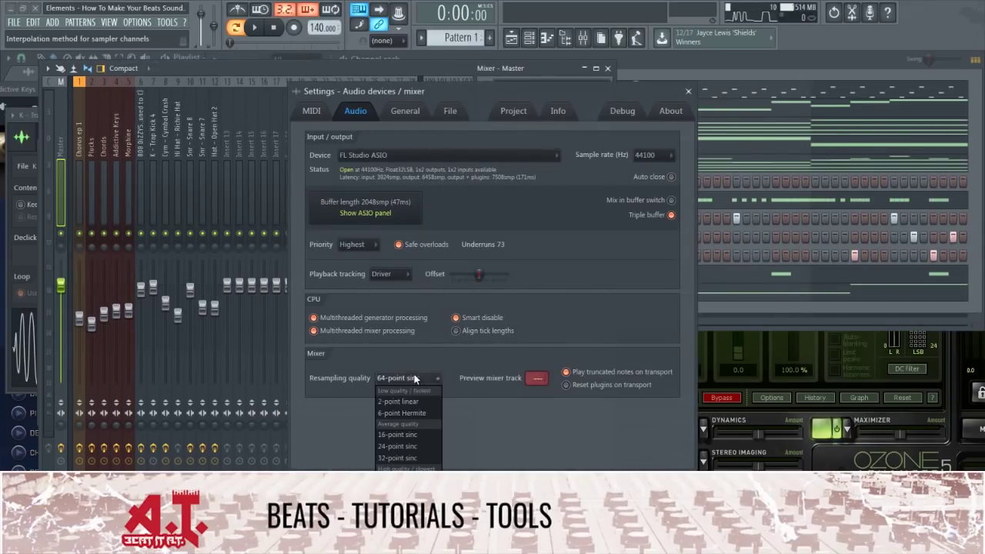
{"action": "left_click", "coordinate": [423, 457]}
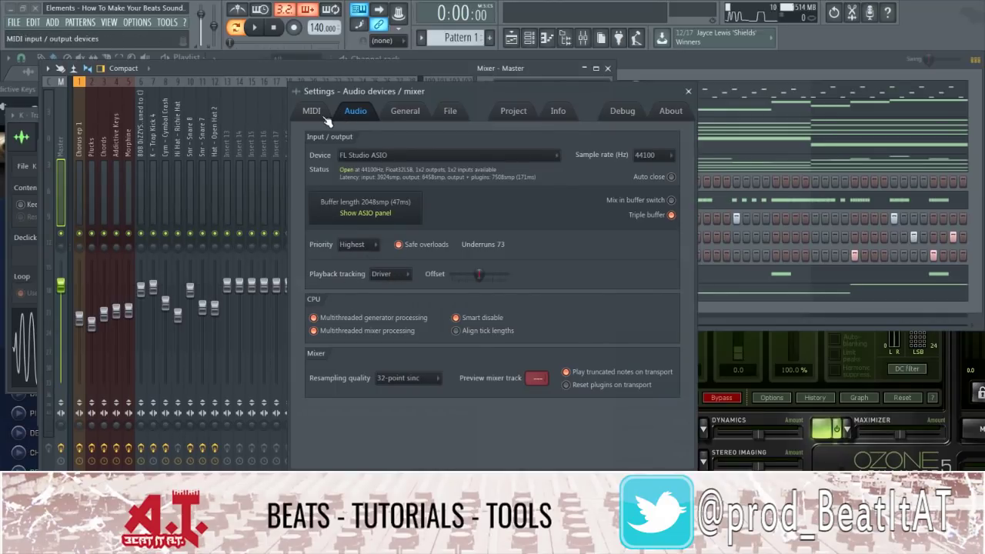
Review the FL Studio ASIO driver's buffer settings, and play the pattern with the audio settings closed.
{"action": "left_click", "coordinate": [378, 213]}
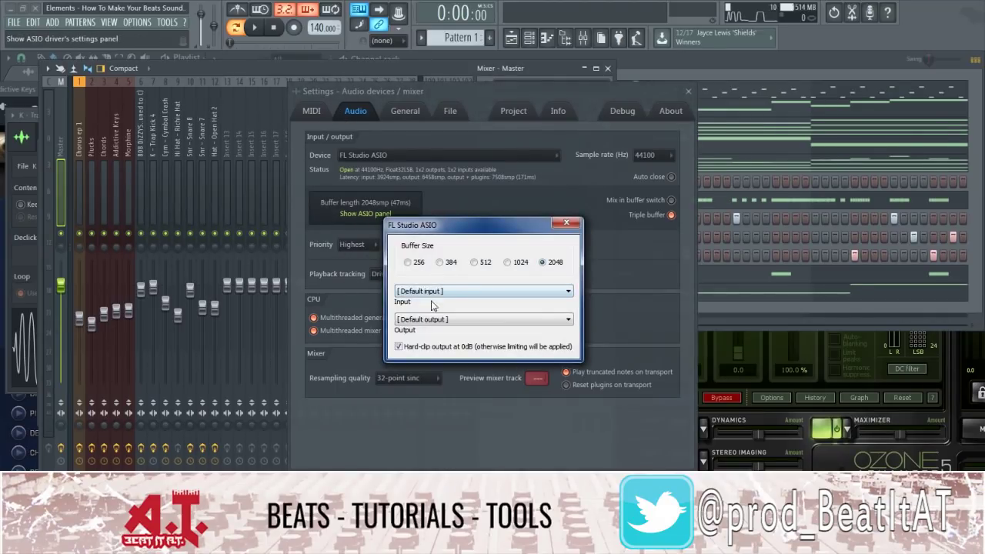
{"action": "left_click", "coordinate": [576, 225]}
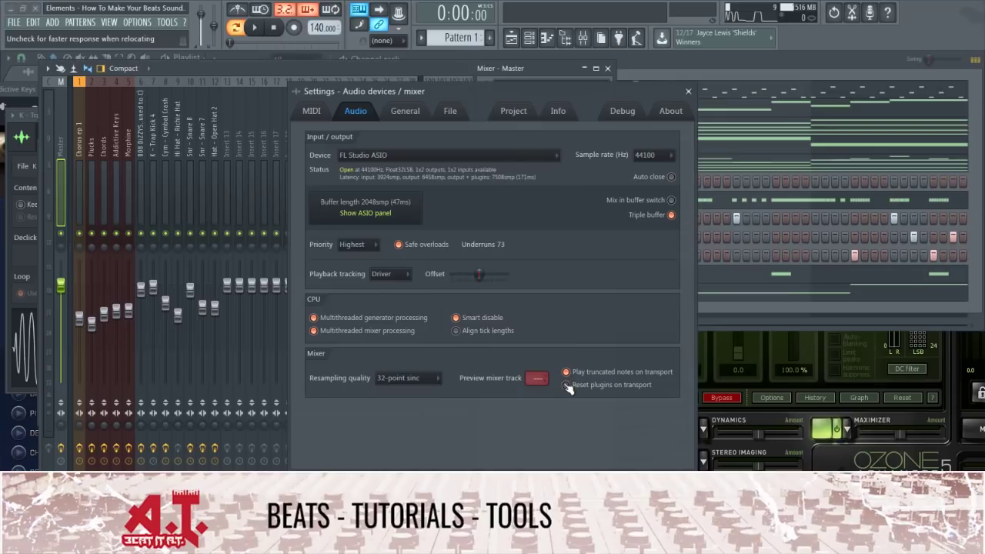
{"action": "left_click", "coordinate": [689, 91]}
{"action": "key", "text": "space"}
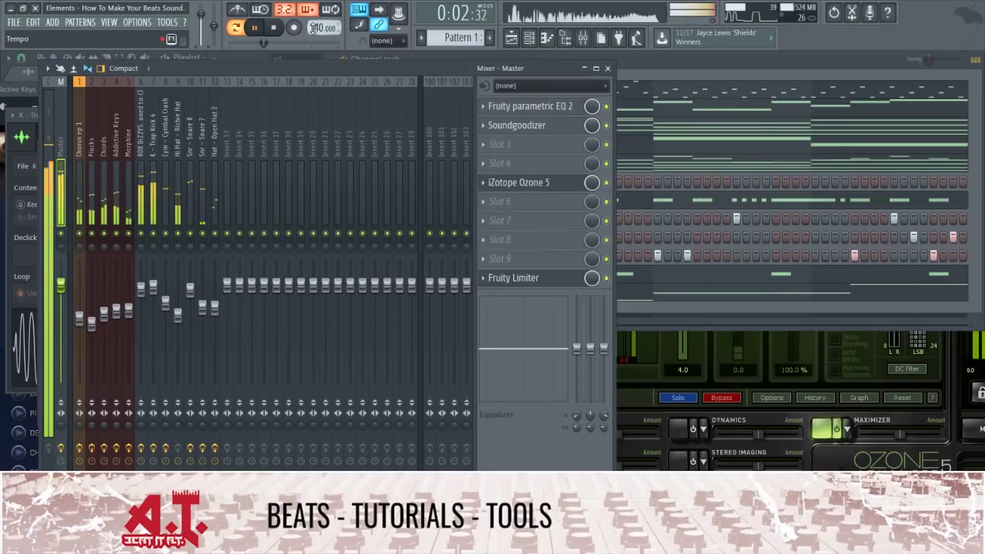
{"action": "left_click", "coordinate": [283, 28]}
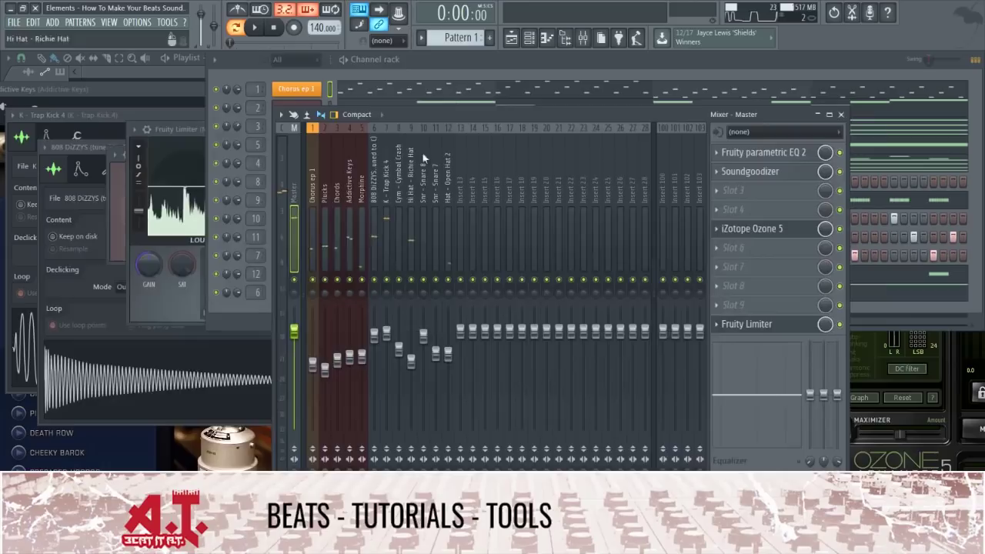
Reposition the Channel rack and Mixer windows, and bring the Channel rack in front of the mixer.
{"action": "left_click_drag", "start_coordinate": [435, 62], "coordinate": [232, 65]}
{"action": "left_click", "coordinate": [570, 481]}
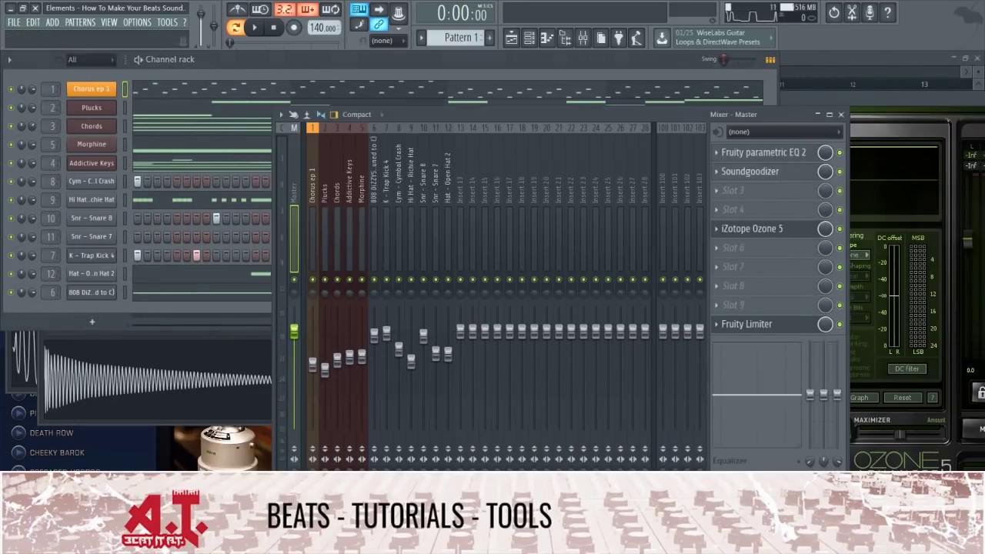
{"action": "left_click_drag", "start_coordinate": [468, 114], "coordinate": [642, 61]}
{"action": "left_click", "coordinate": [554, 188]}
{"action": "left_click", "coordinate": [617, 160]}
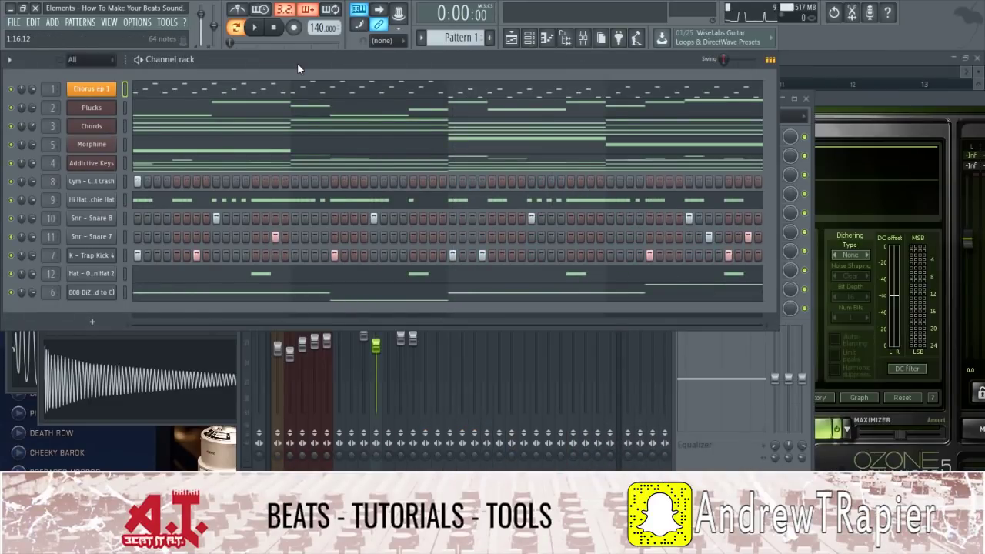